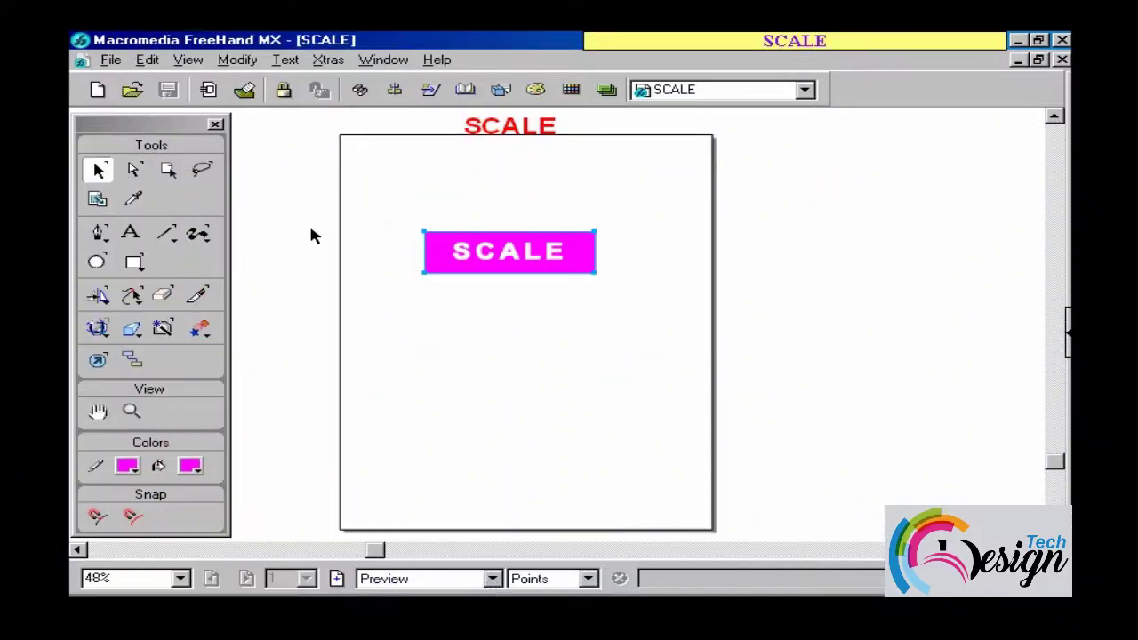
- Turn on transform handles and stretch, squash and rescale the SCALE rectangle by dragging
left_click(188, 60)
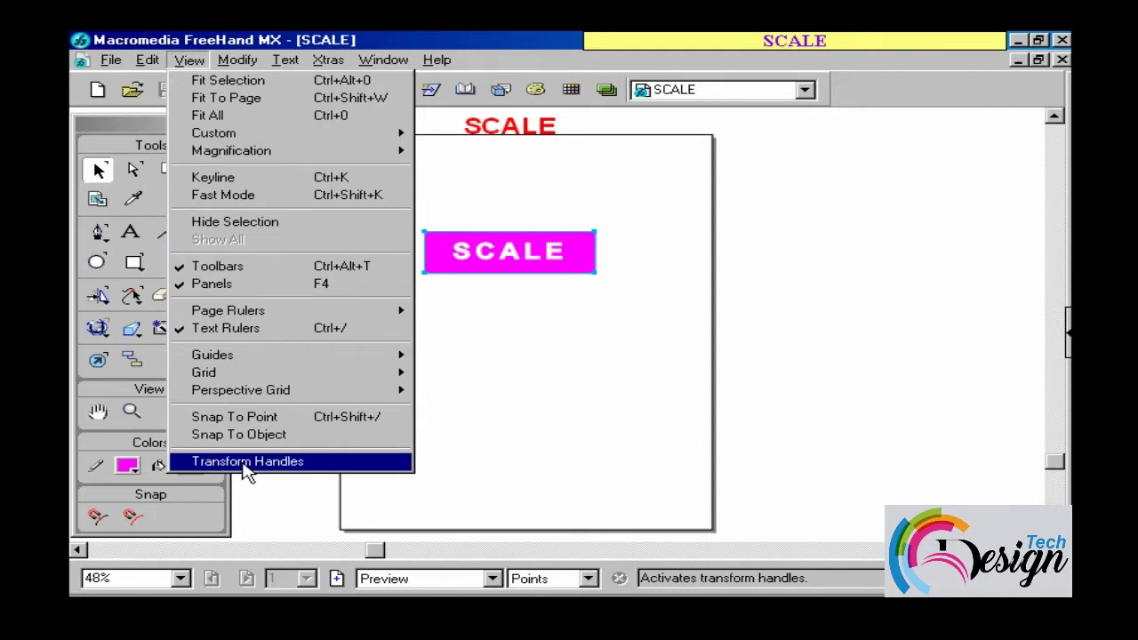
left_click(247, 462)
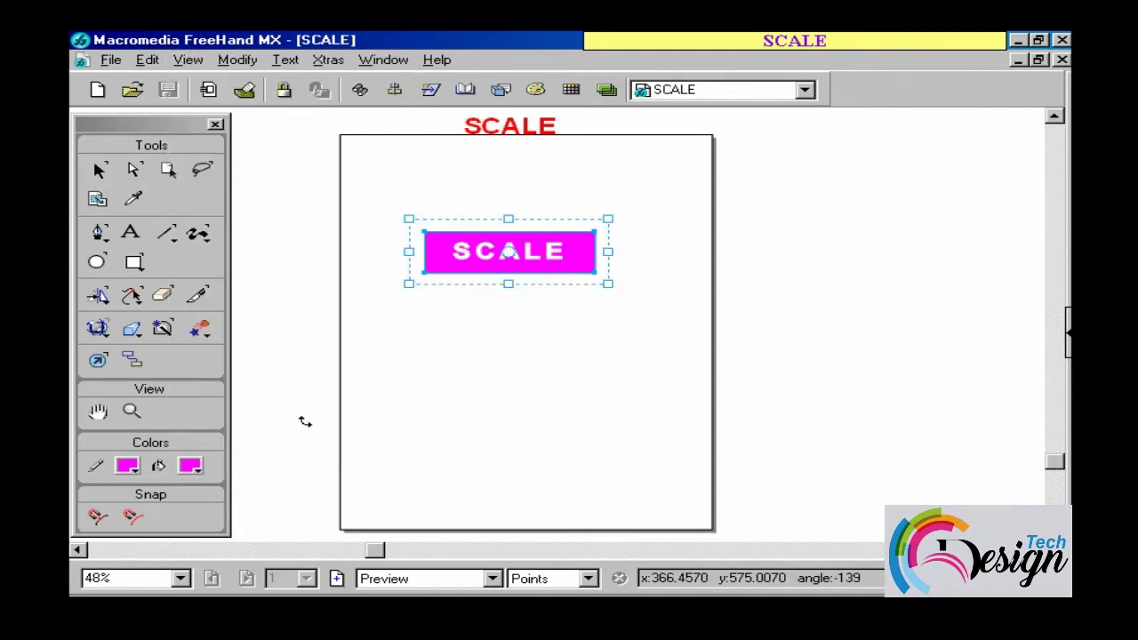
left_click_drag(608, 283, 608, 284)
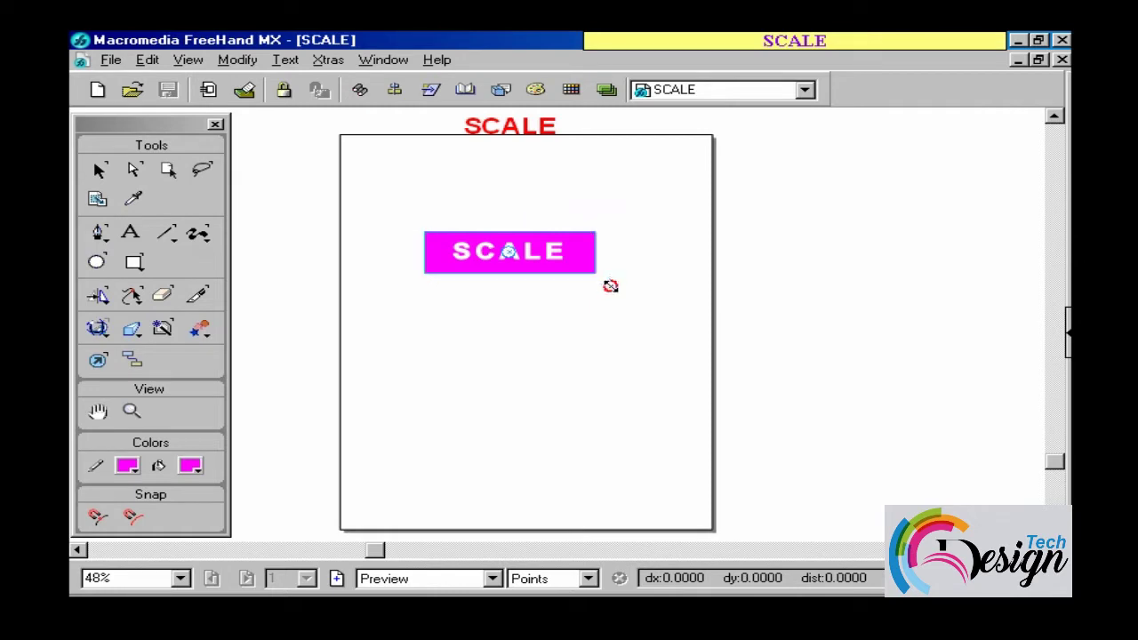
mouse_move(605, 282)
left_mouse_down()
mouse_move(769, 360)
mouse_move(742, 271)
left_mouse_up()
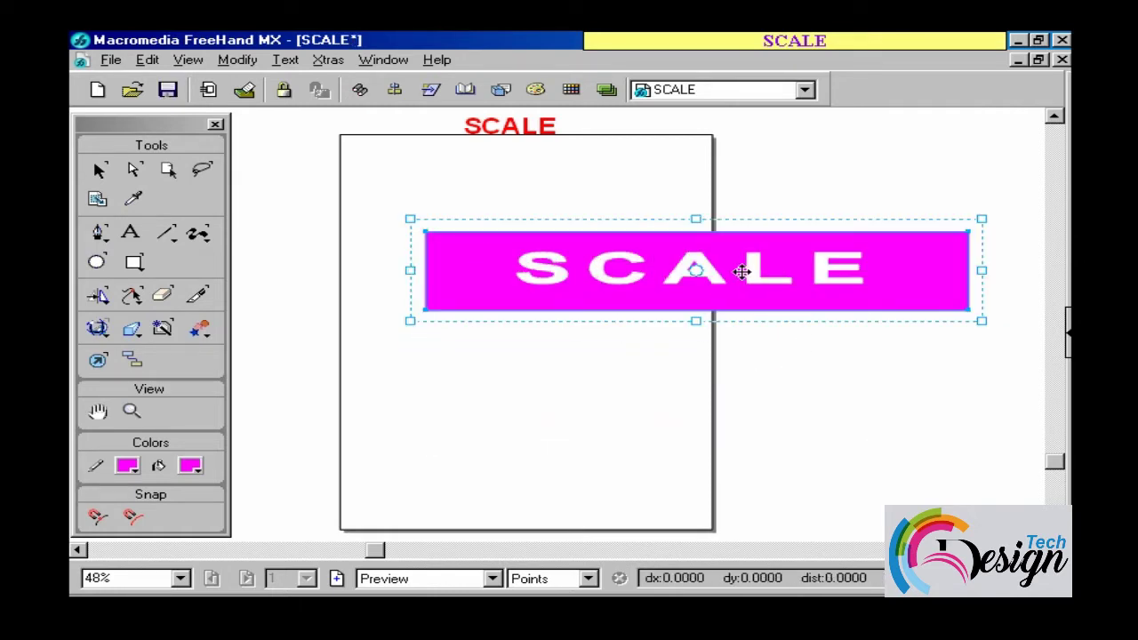
left_click_drag(982, 271, 556, 264)
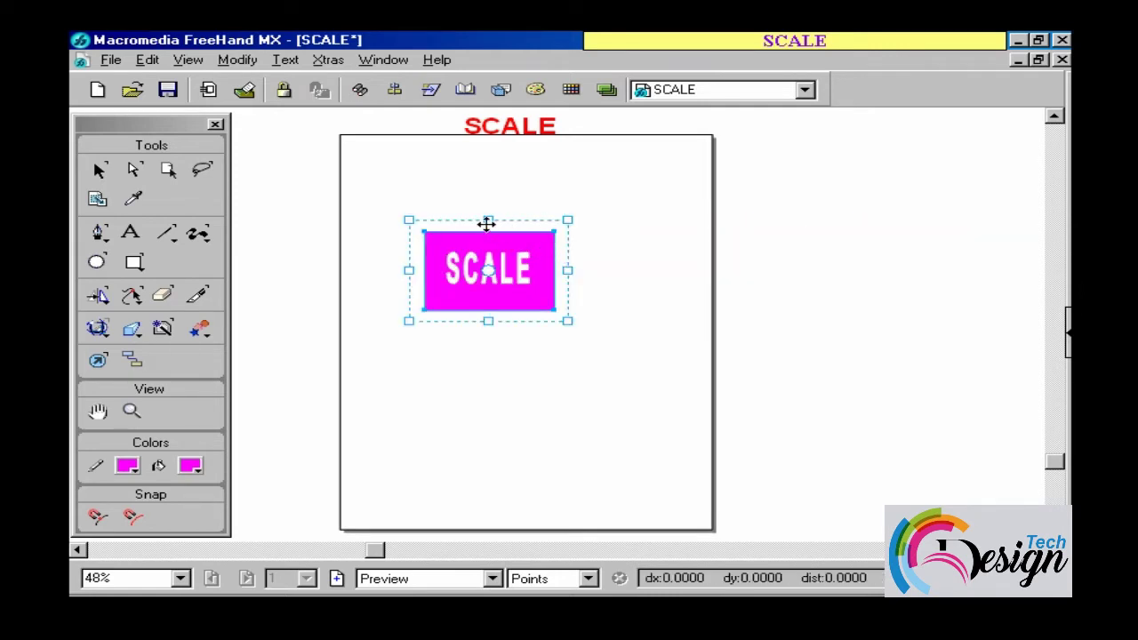
left_click_drag(487, 224, 488, 264)
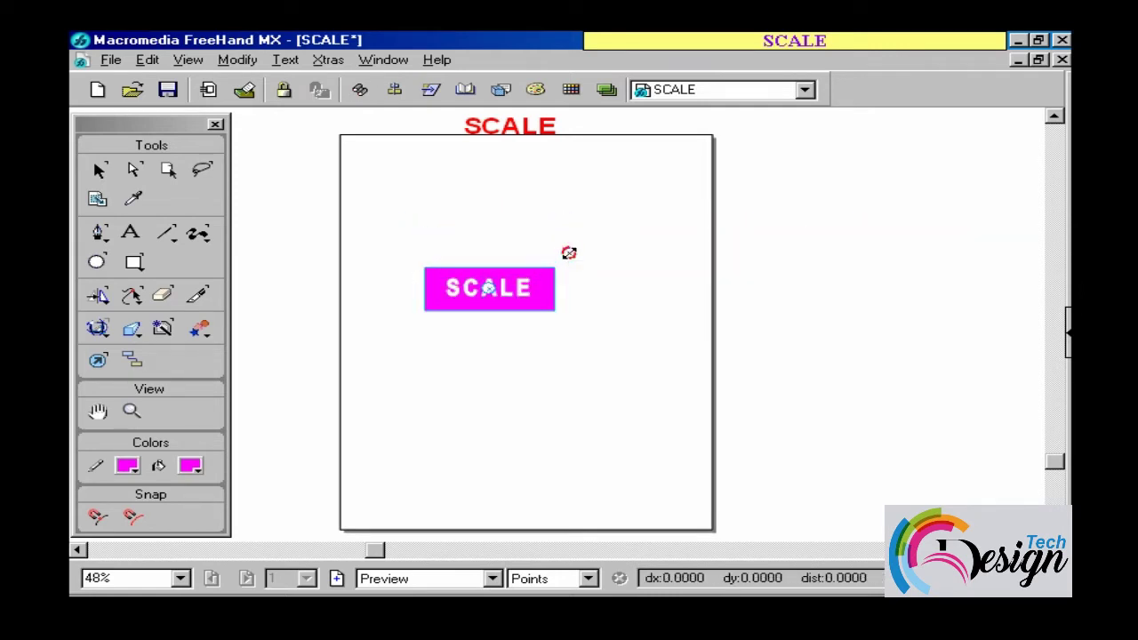
left_click_drag(569, 253, 632, 209)
- Undo the scaling steps until the SCALE rectangle is back at its original size
left_click(149, 60)
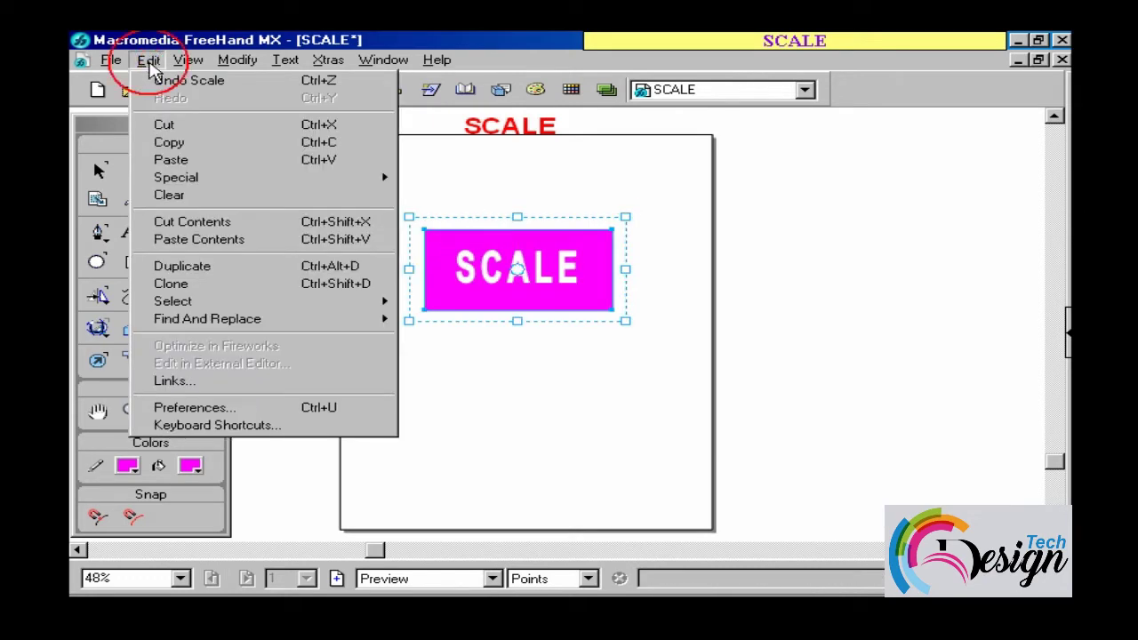
left_click(153, 80)
left_click(147, 60)
left_click(152, 81)
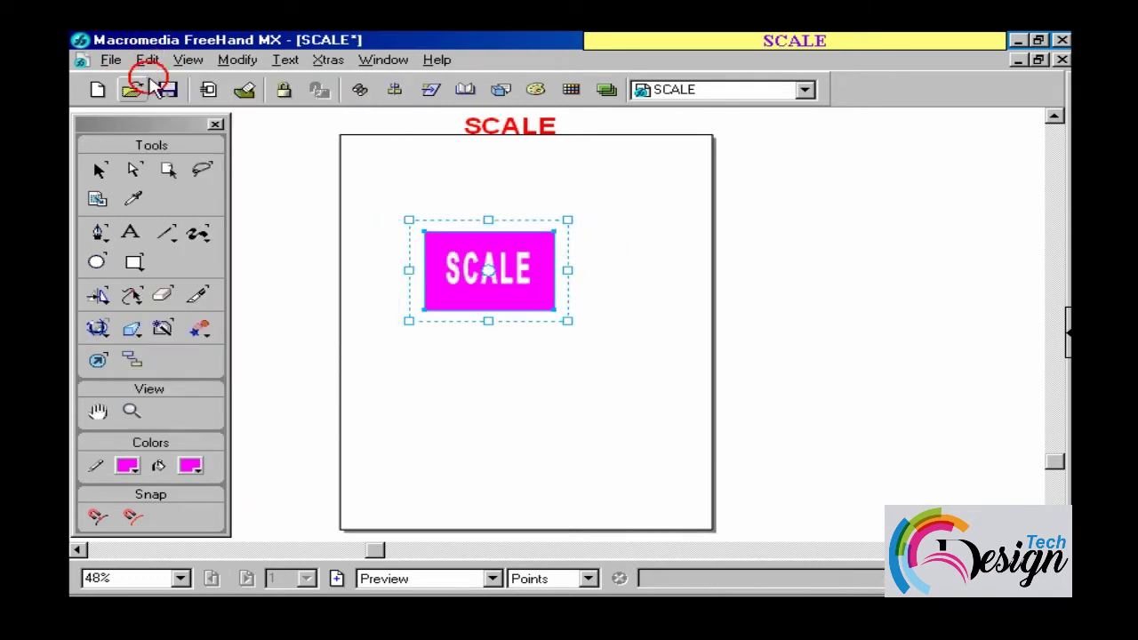
left_click(147, 59)
left_click(152, 80)
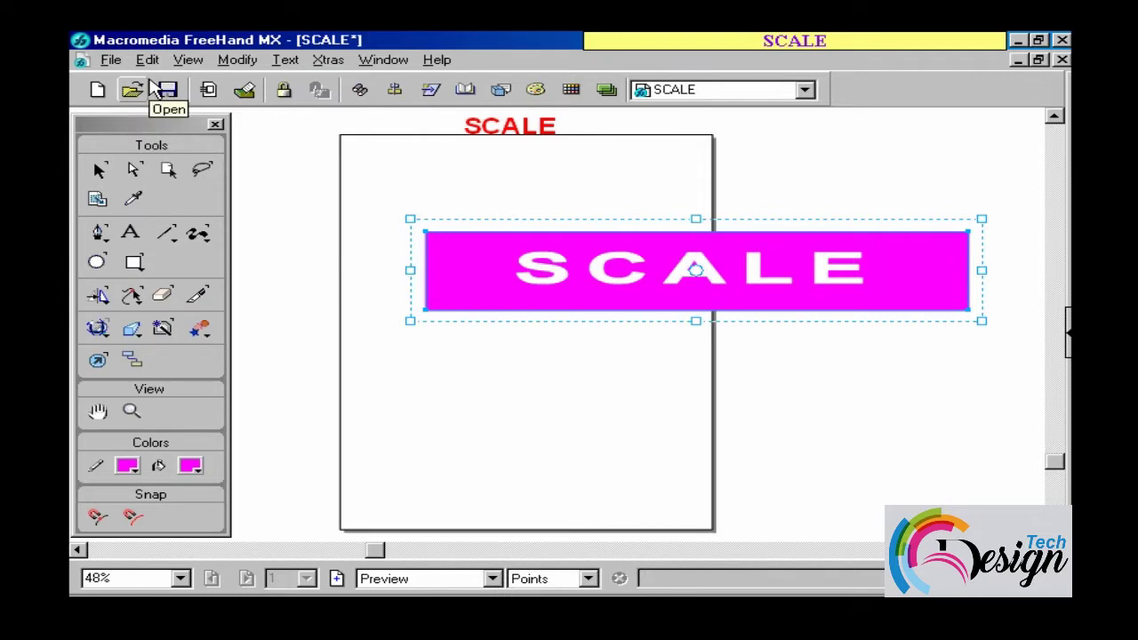
left_click(147, 60)
left_click(152, 80)
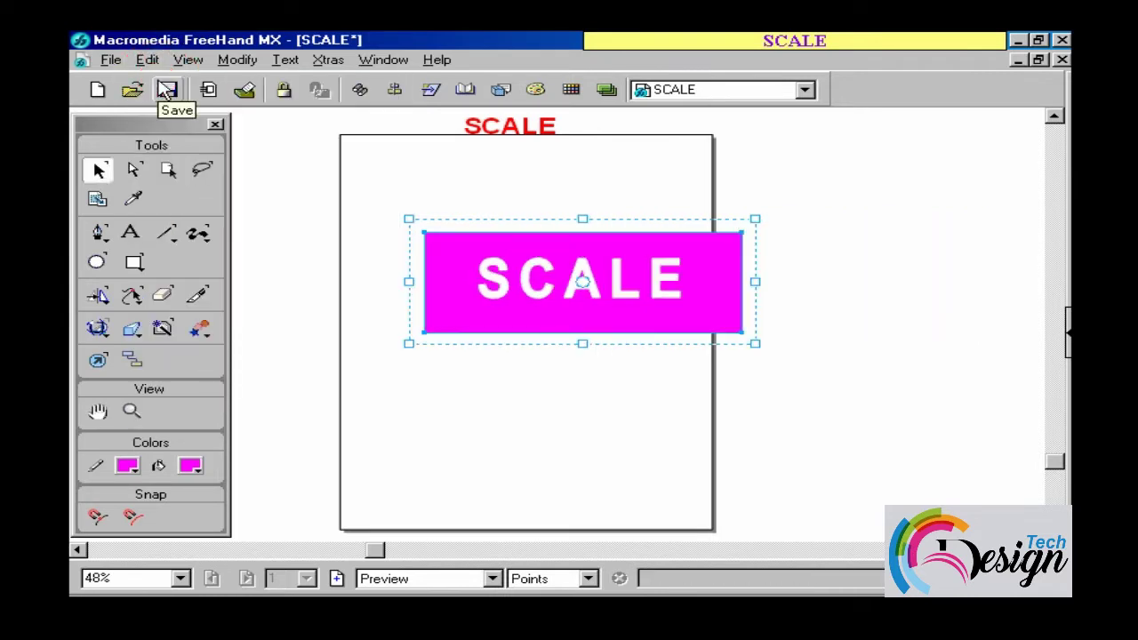
key("ctrl+z")
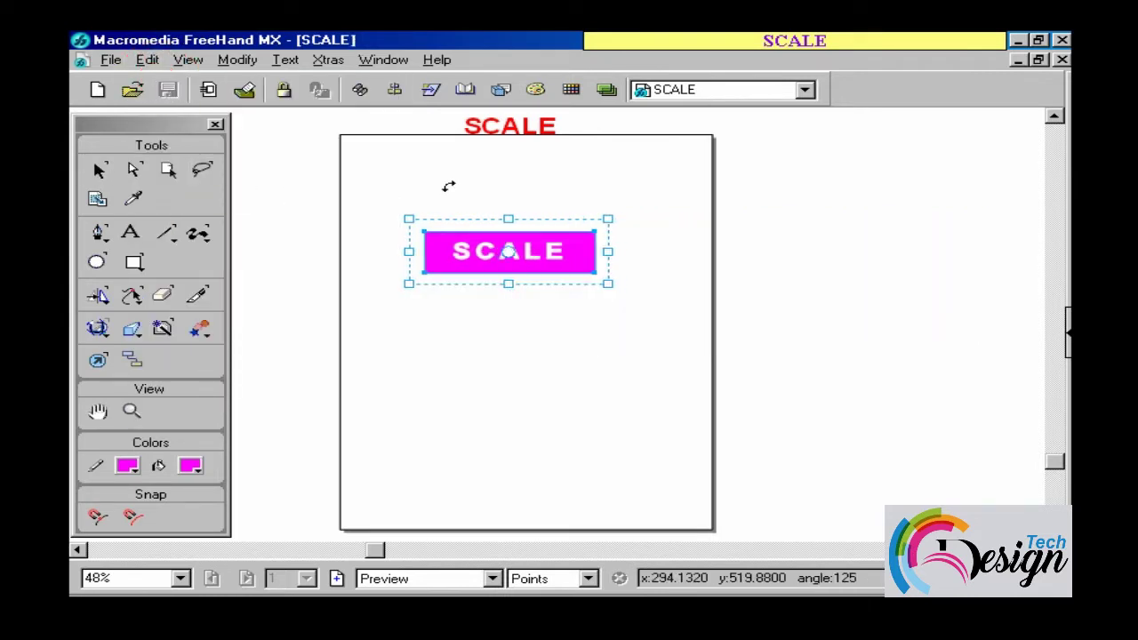
- Enlarge the SCALE rectangle from its top-right corner and move it further left
left_click(449, 185)
left_click_drag(526, 251, 542, 257)
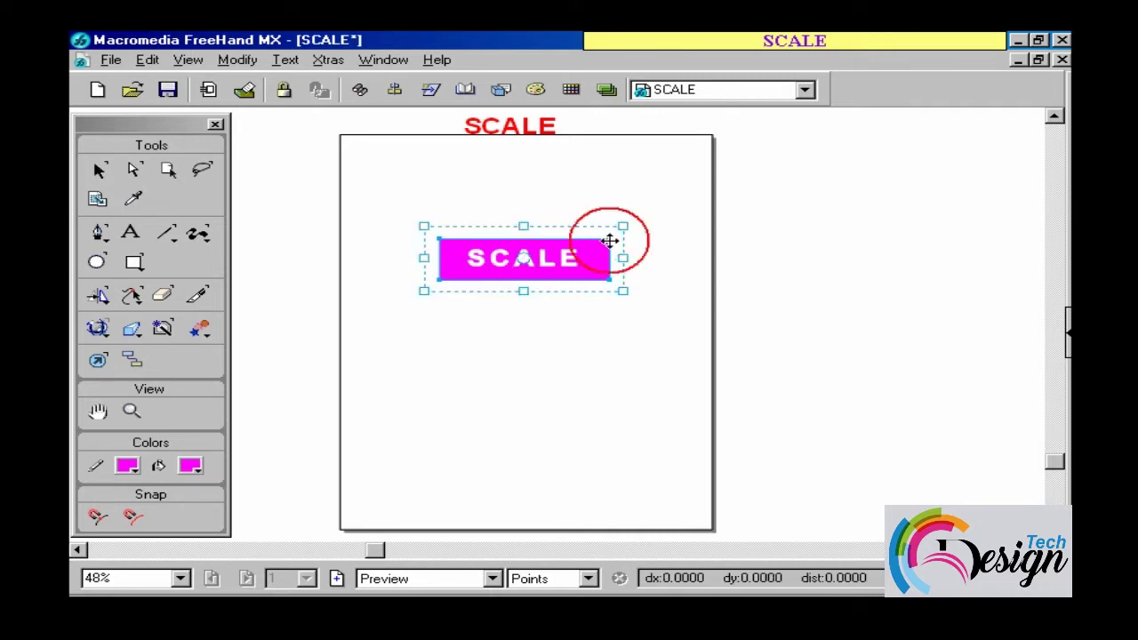
left_click_drag(622, 226, 685, 185)
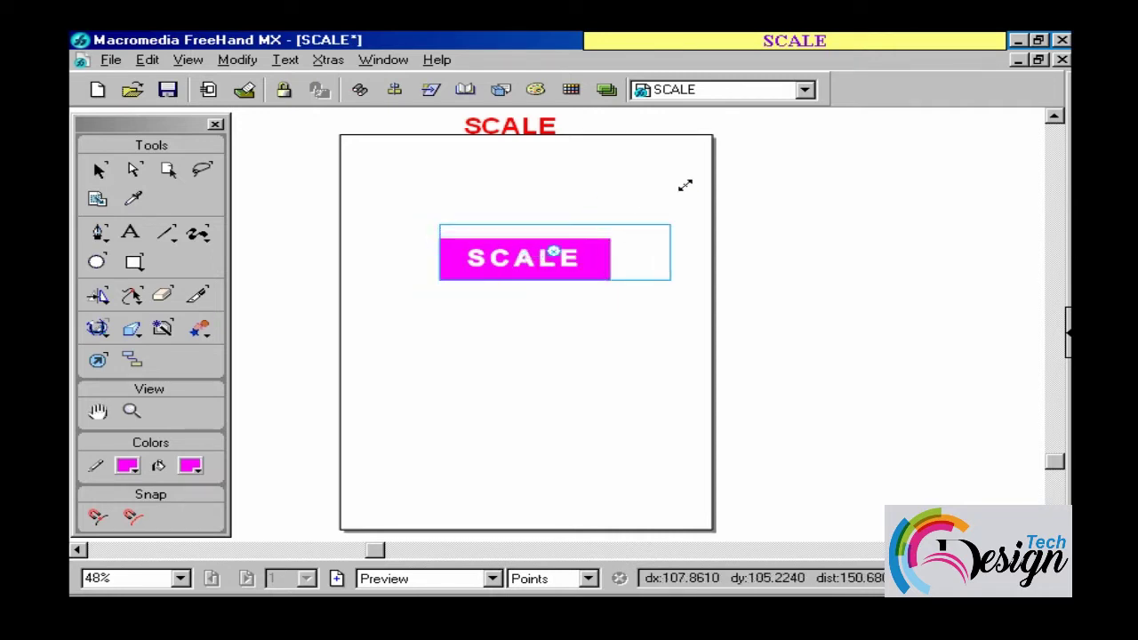
mouse_move(685, 185)
left_mouse_down()
mouse_move(665, 176)
mouse_move(706, 148)
left_mouse_up()
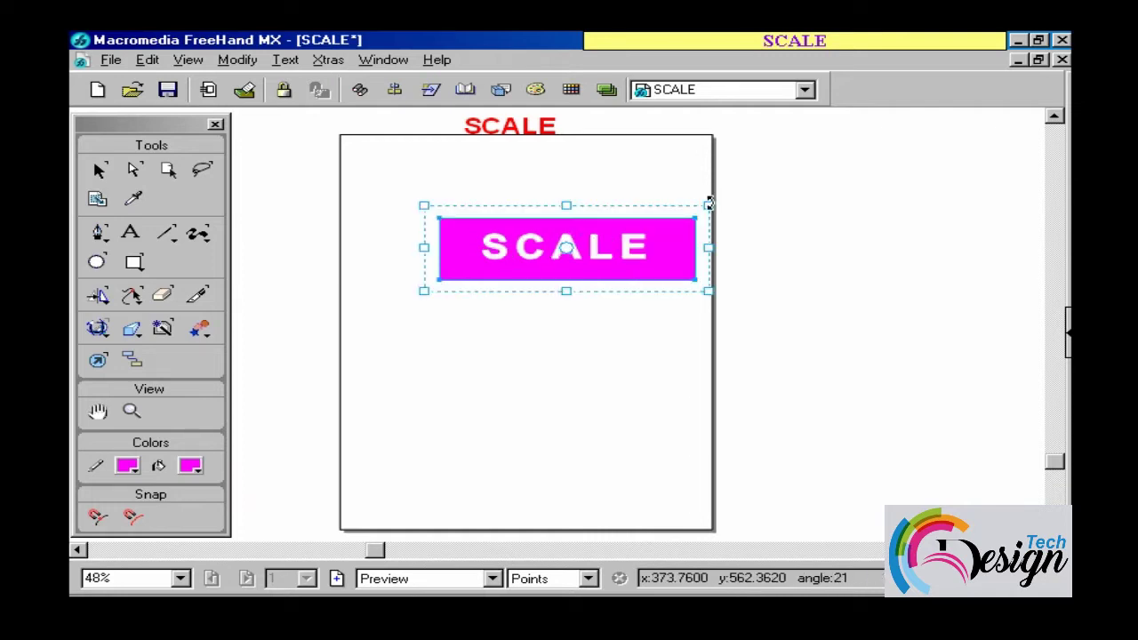
left_click_drag(709, 203, 701, 210)
mouse_move(574, 259)
left_mouse_down()
mouse_move(511, 267)
mouse_move(516, 258)
left_mouse_up()
key("v")
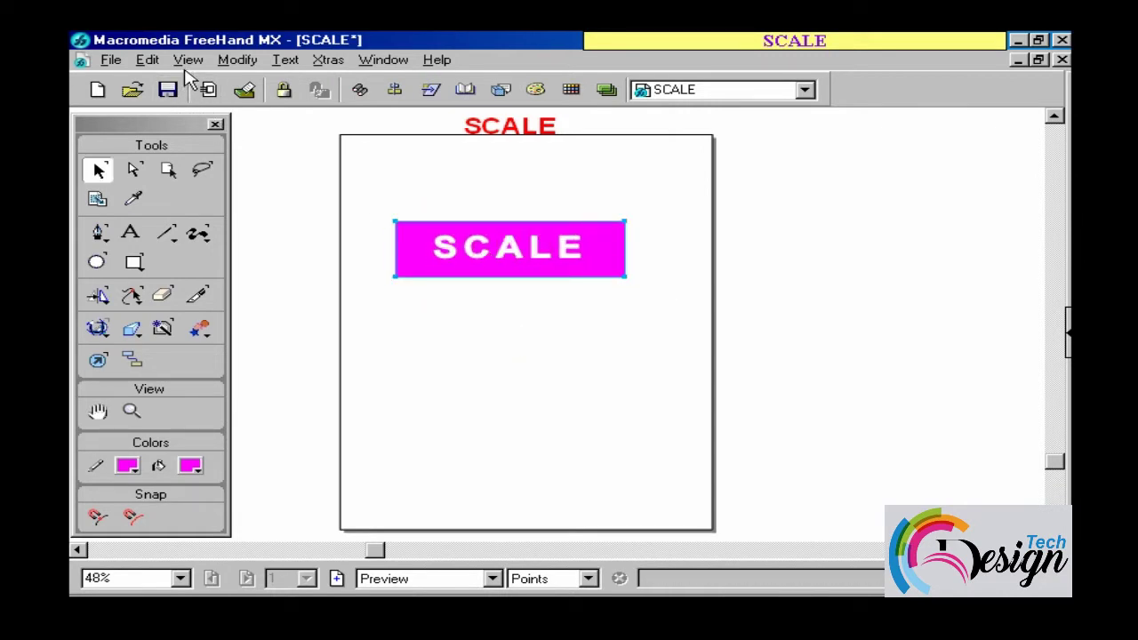
left_click(189, 60)
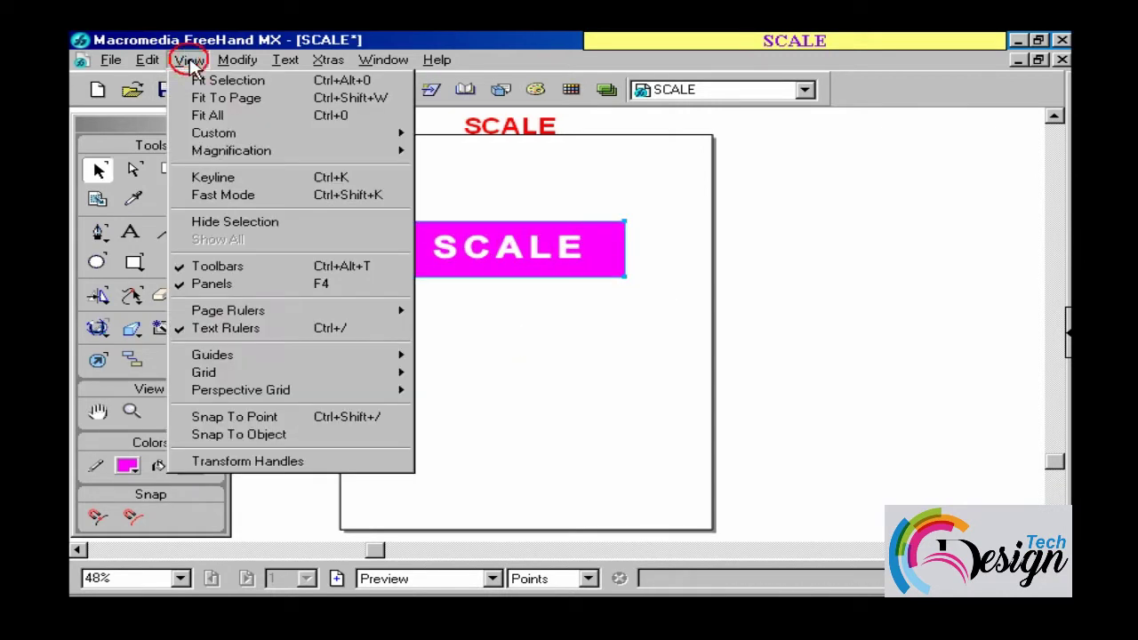
- Scale the SCALE rectangle numerically to 200%, trying 50% in between
left_click(273, 284)
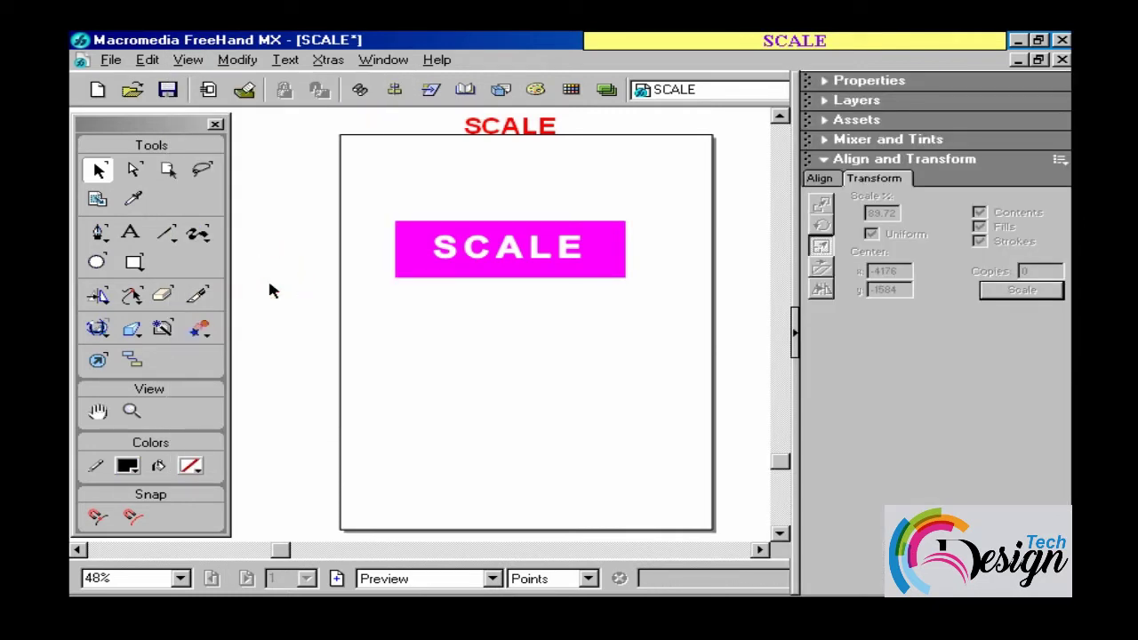
left_click(495, 257)
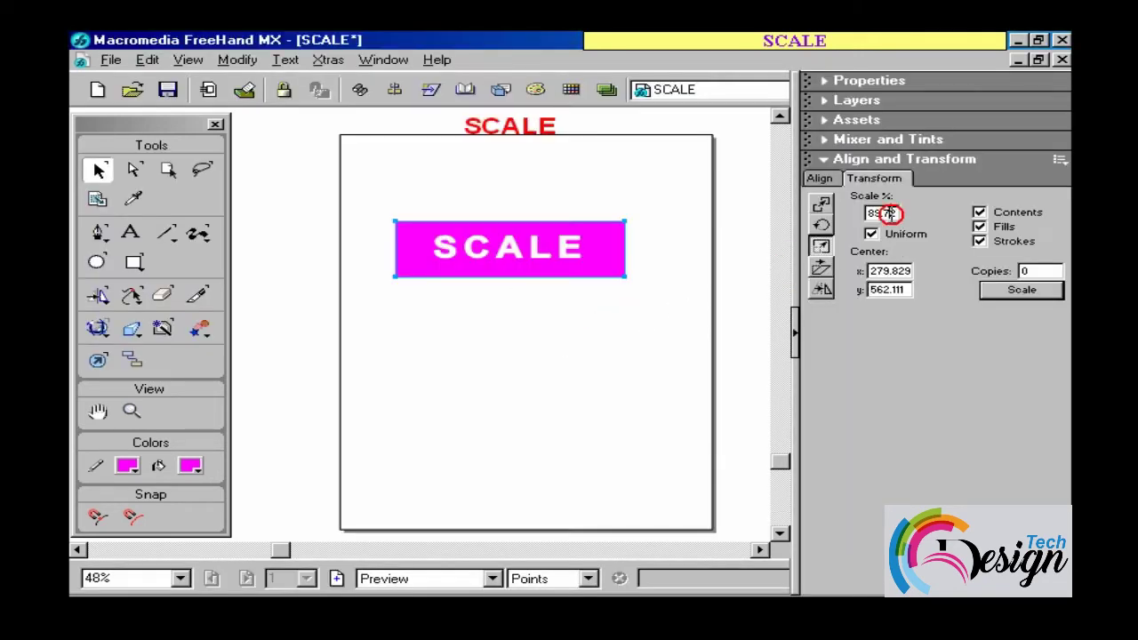
type("200")
left_click(1021, 292)
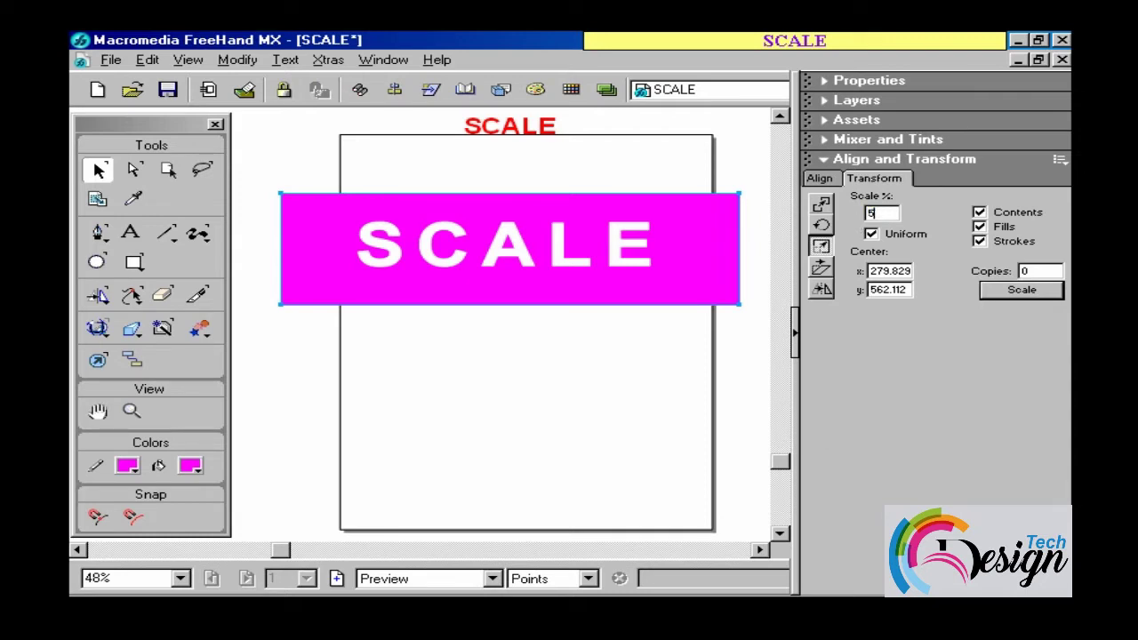
left_click(1018, 297)
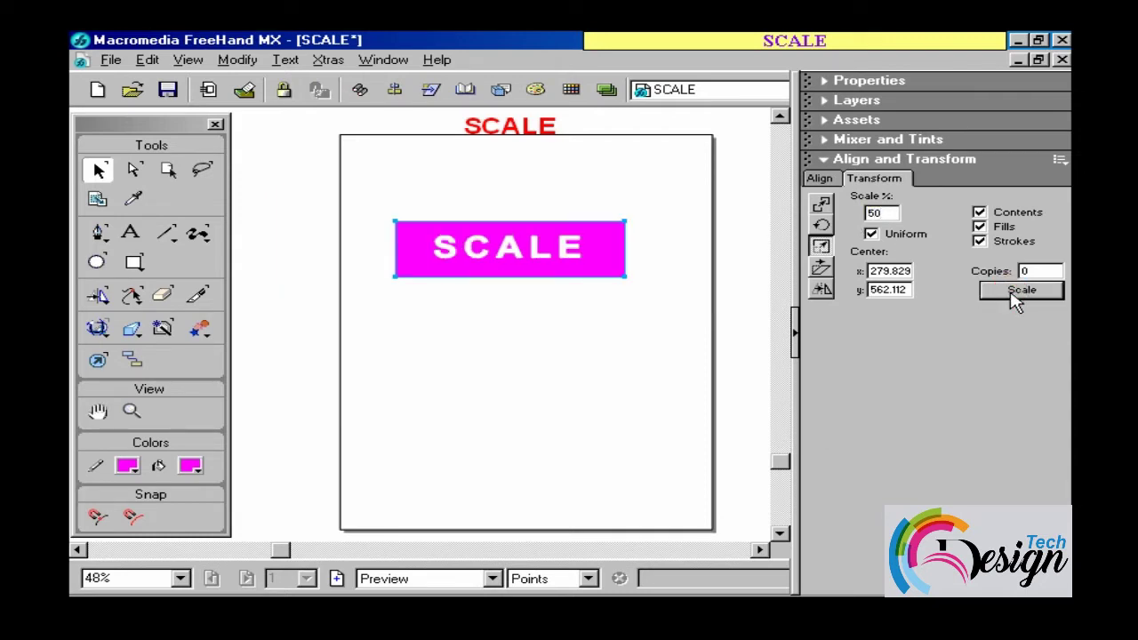
left_click(1008, 303)
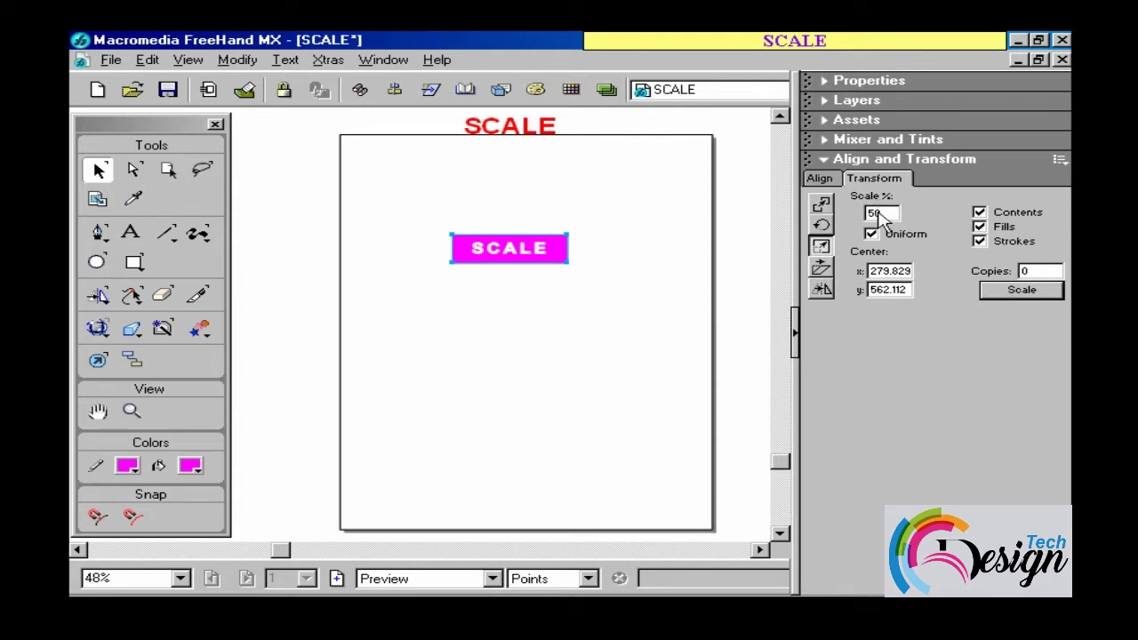
left_click(820, 225)
type("200")
left_click(1049, 297)
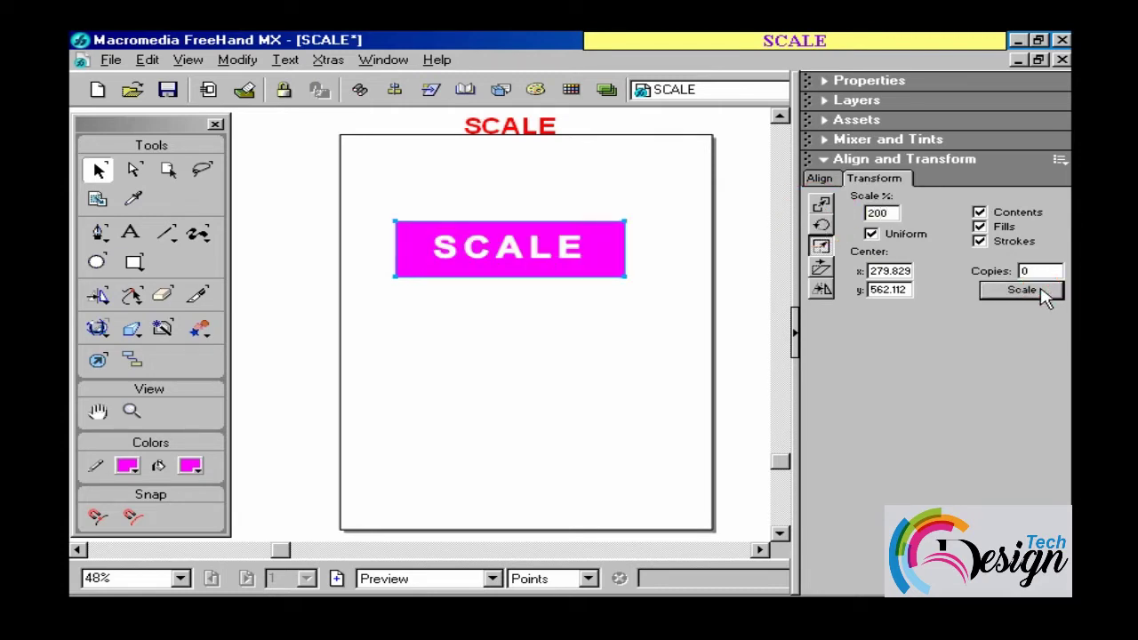
left_click(1029, 296)
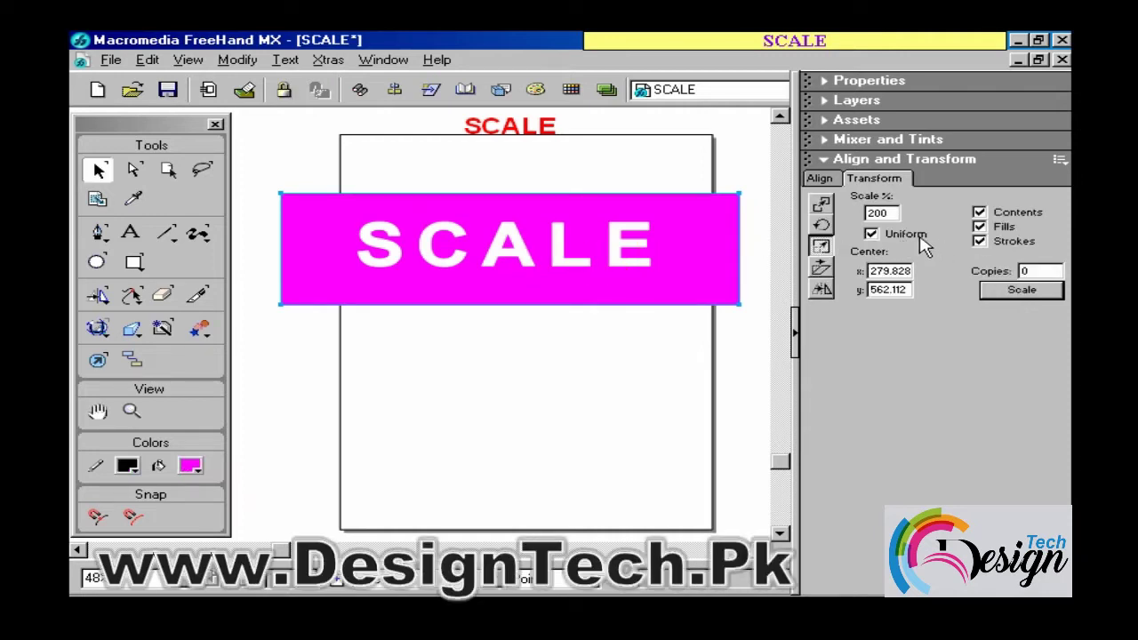
- Apply a non-uniform scale to the SCALE rectangle, 45% wide by 200% tall
left_click(871, 234)
left_click_drag(889, 214, 855, 217)
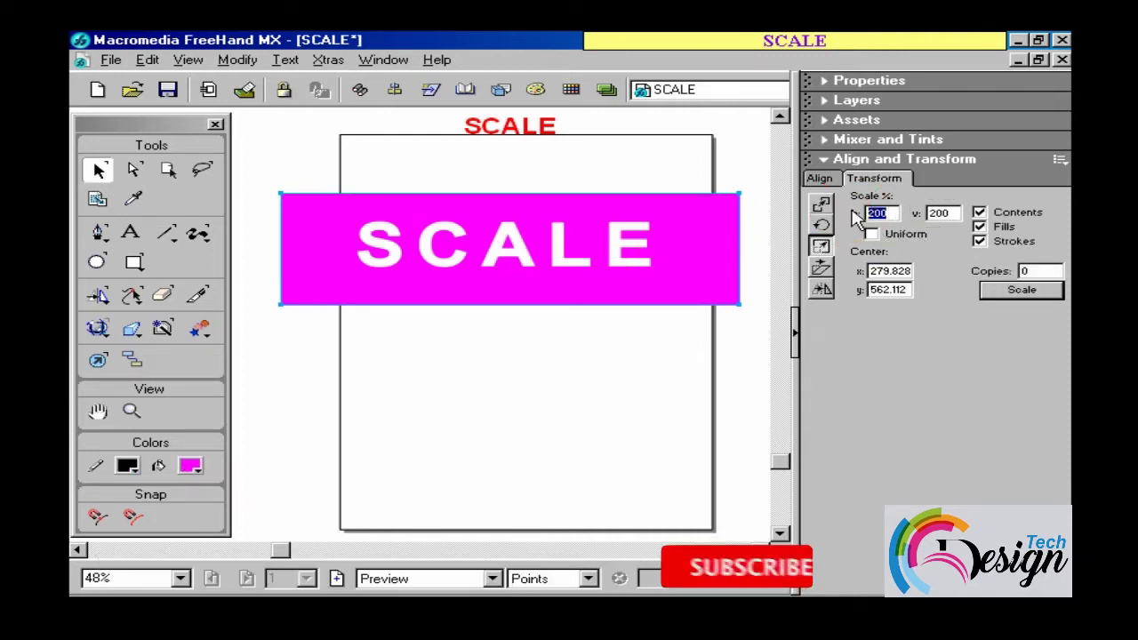
type("45")
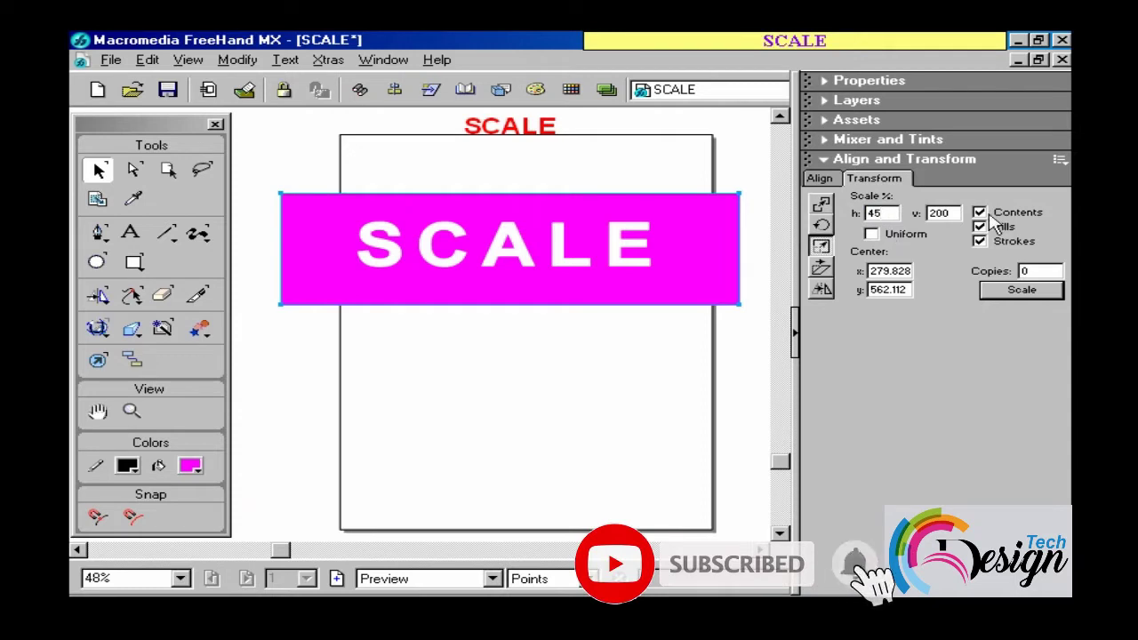
left_click_drag(960, 215, 890, 214)
type("21")
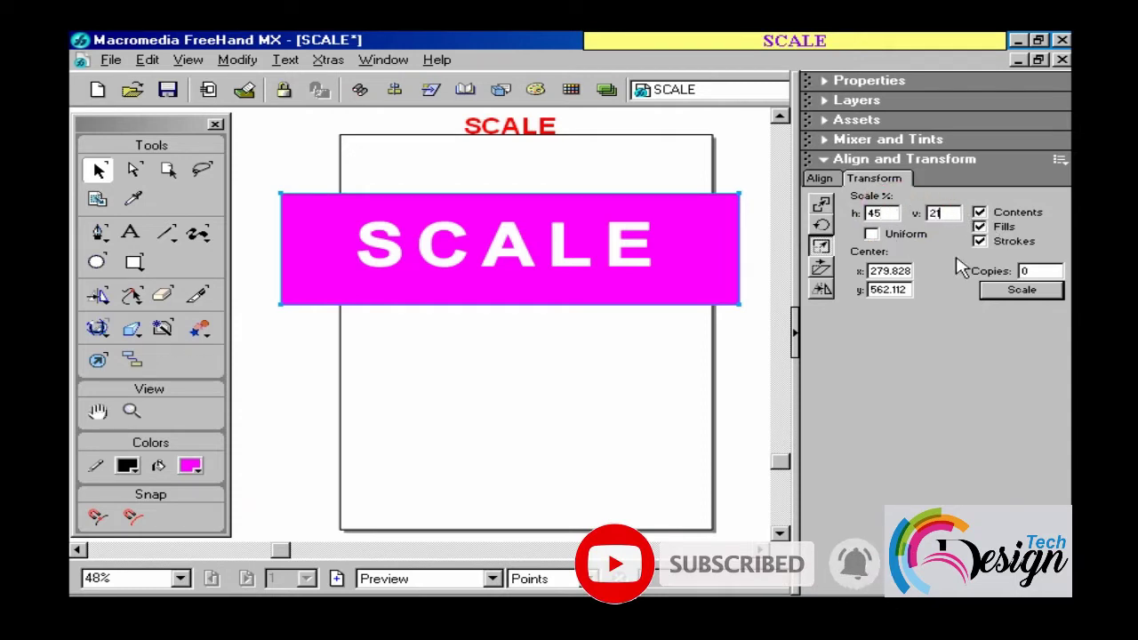
left_click(1038, 293)
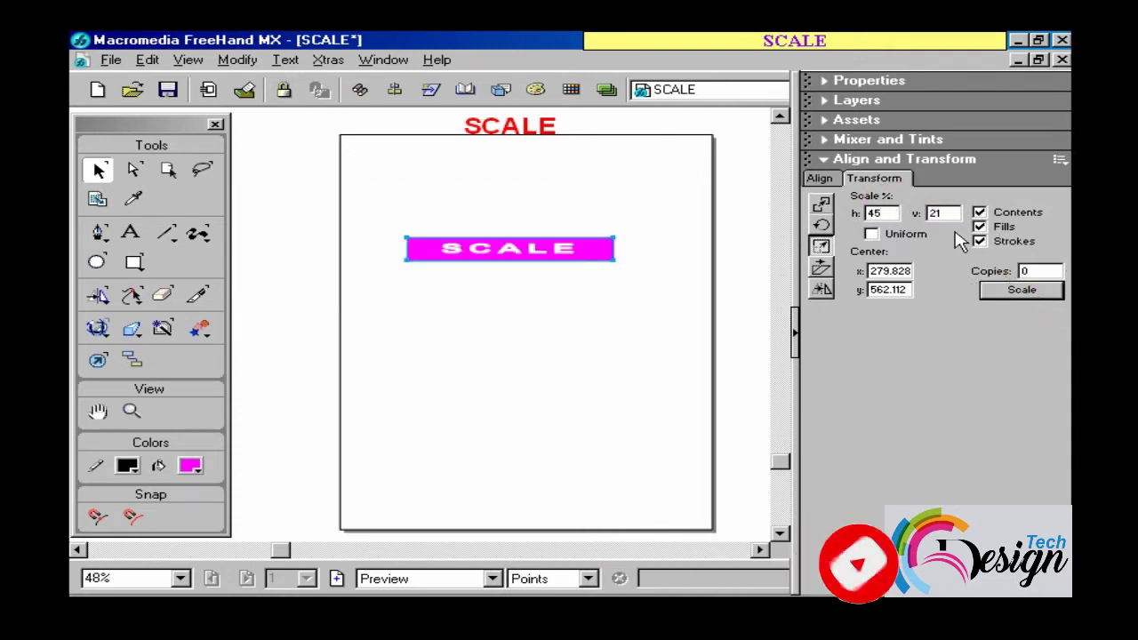
left_click_drag(960, 214, 898, 214)
type("2")
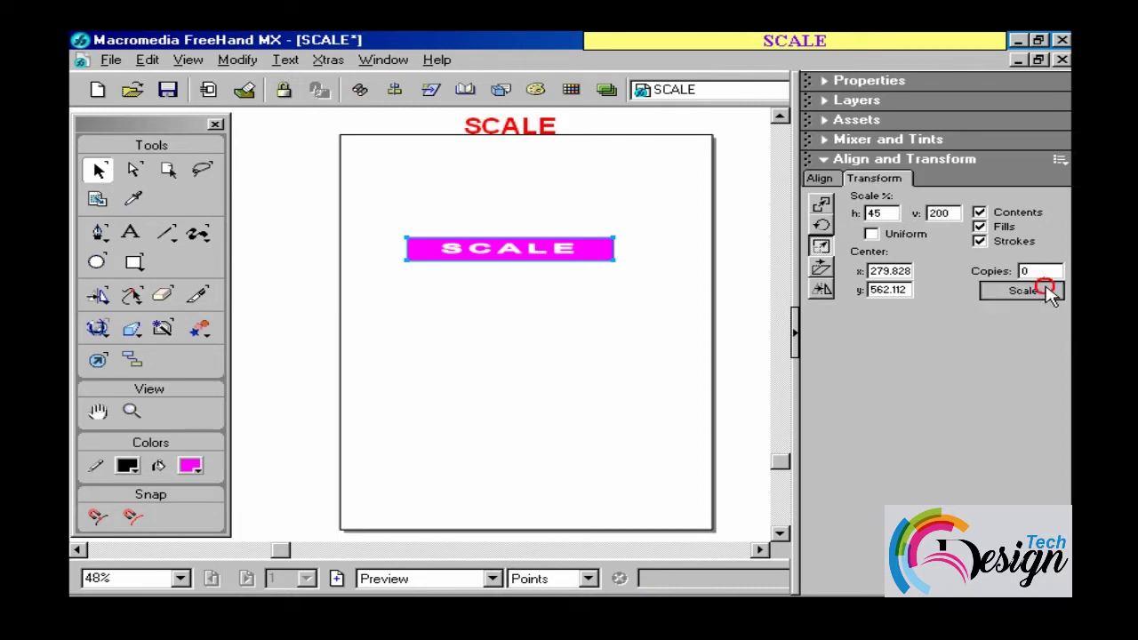
left_click(1045, 293)
left_click(1017, 292)
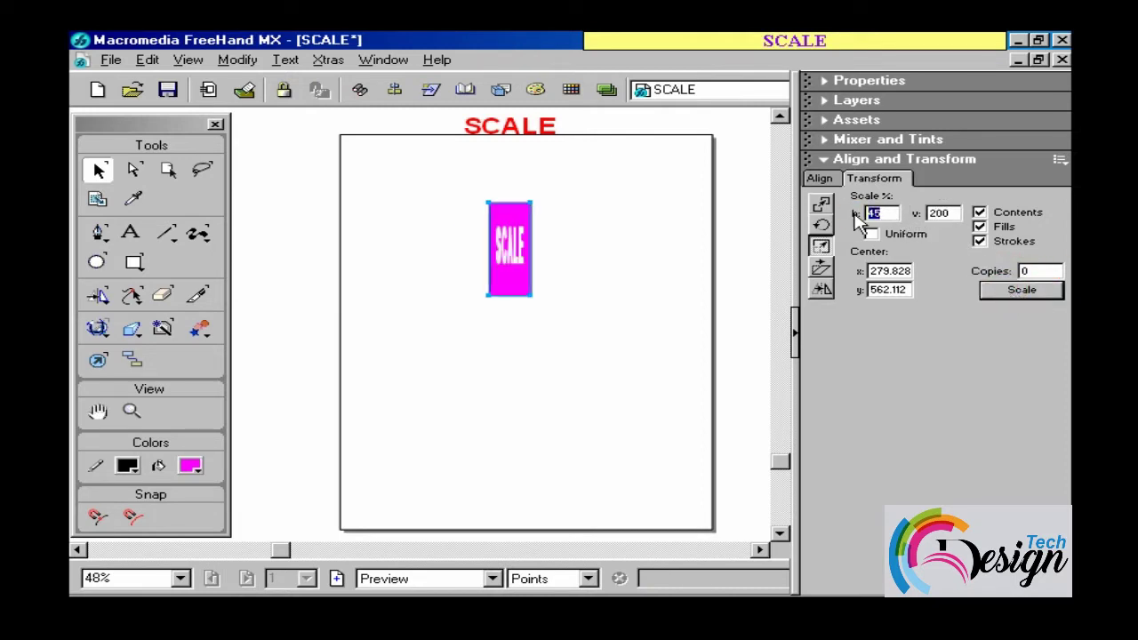
left_click(1023, 290)
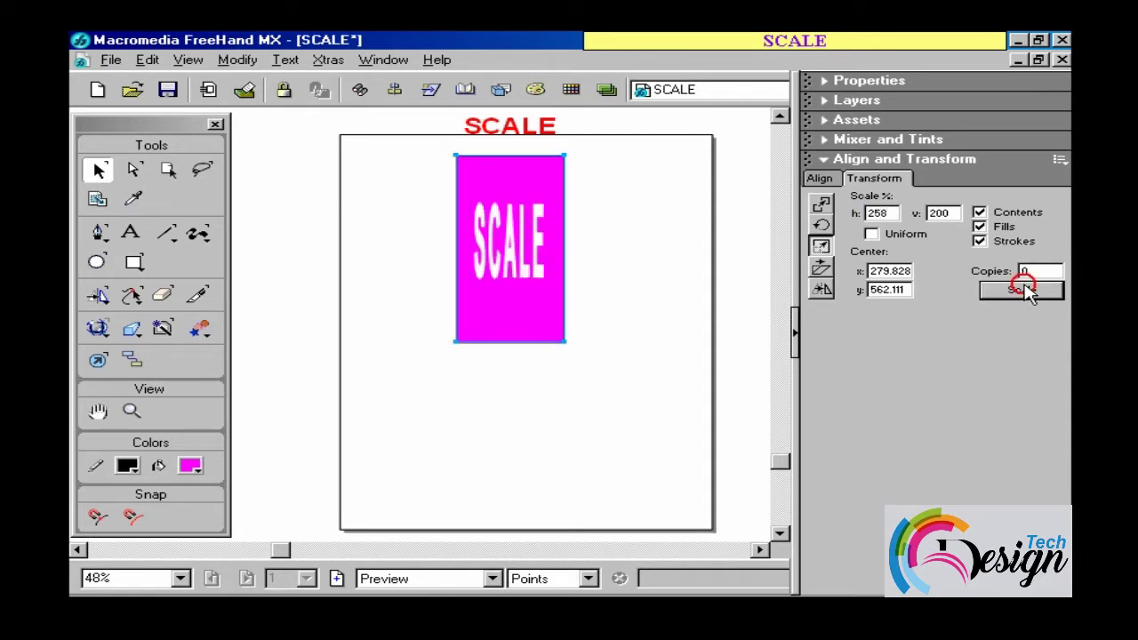
- Undo back to the original rectangle and re-enable uniform scaling
key("ctrl+z")
key("ctrl+z")
key("ctrl+z")
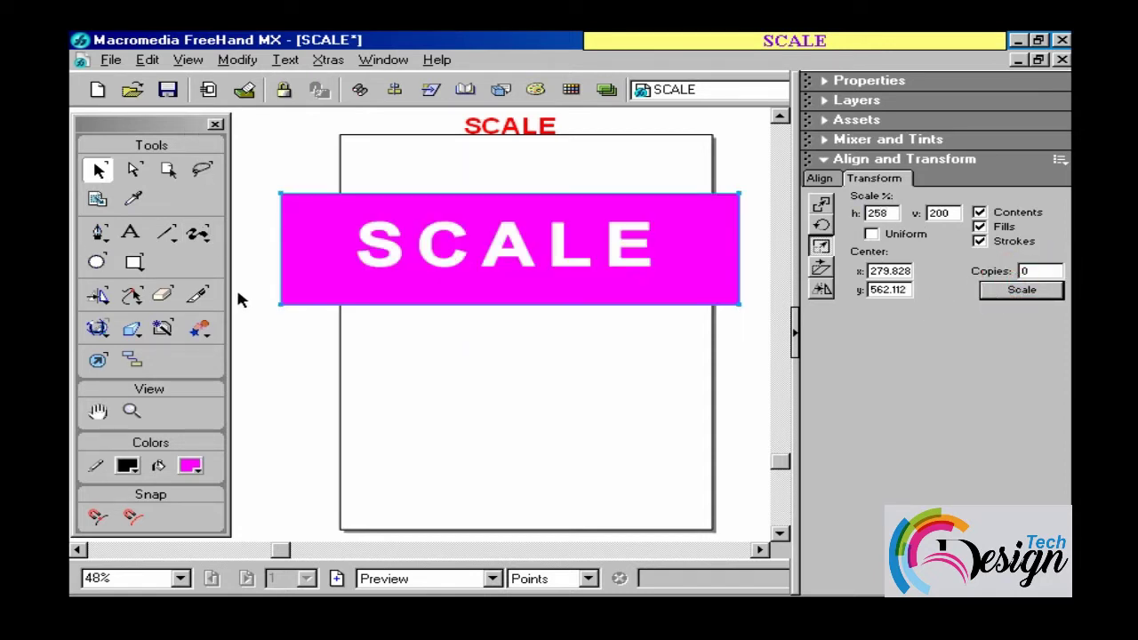
key("ctrl+z")
left_click(494, 267)
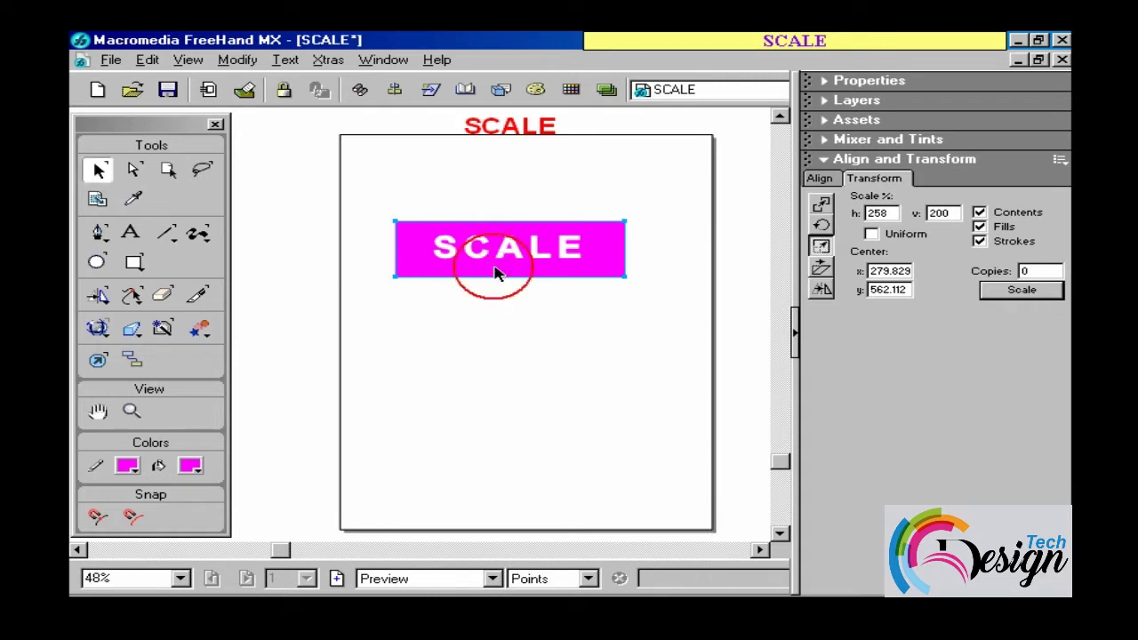
left_click(871, 235)
- Scale the SCALE rectangle uniformly by 150% repeatedly with Contents off, leaving its text unscaled
double_click(894, 214)
type("150")
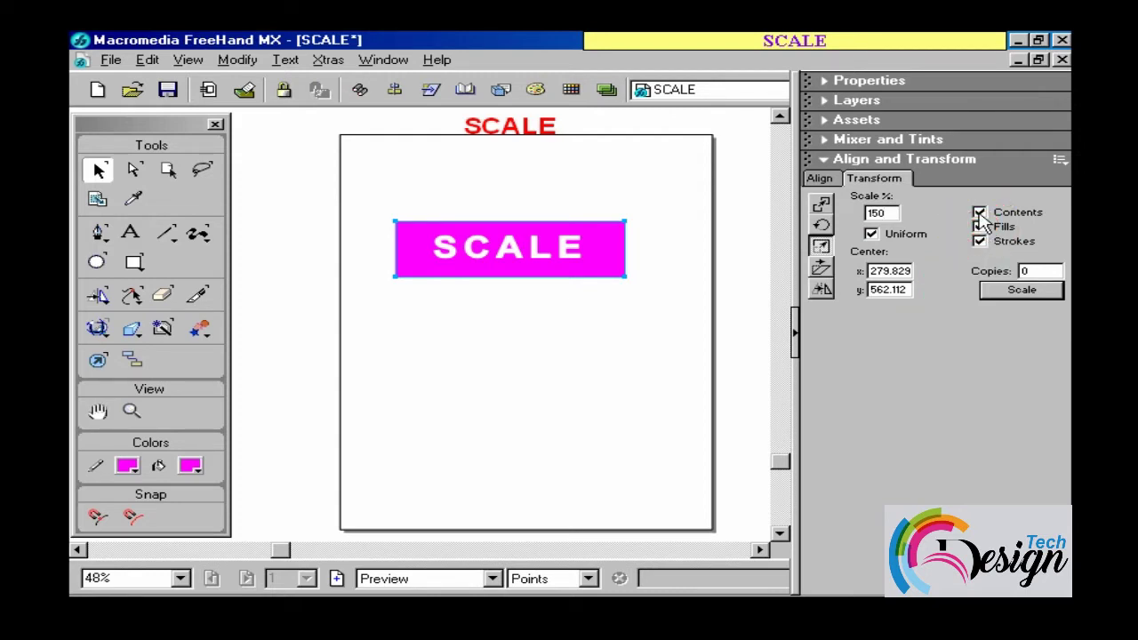
left_click(979, 213)
left_click(1016, 292)
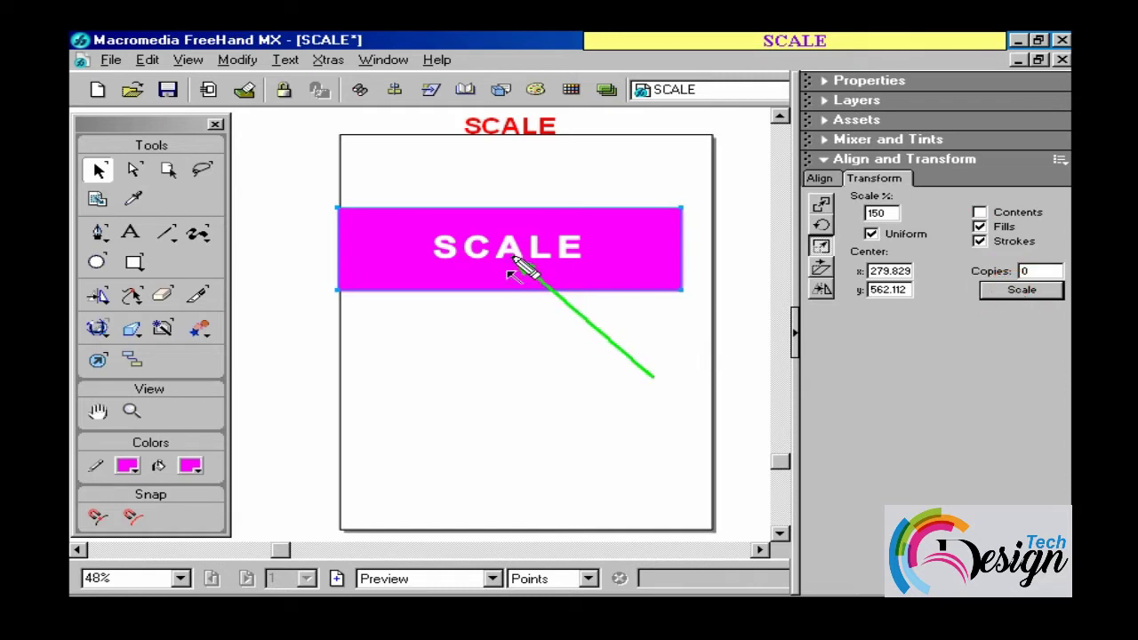
left_click(1029, 294)
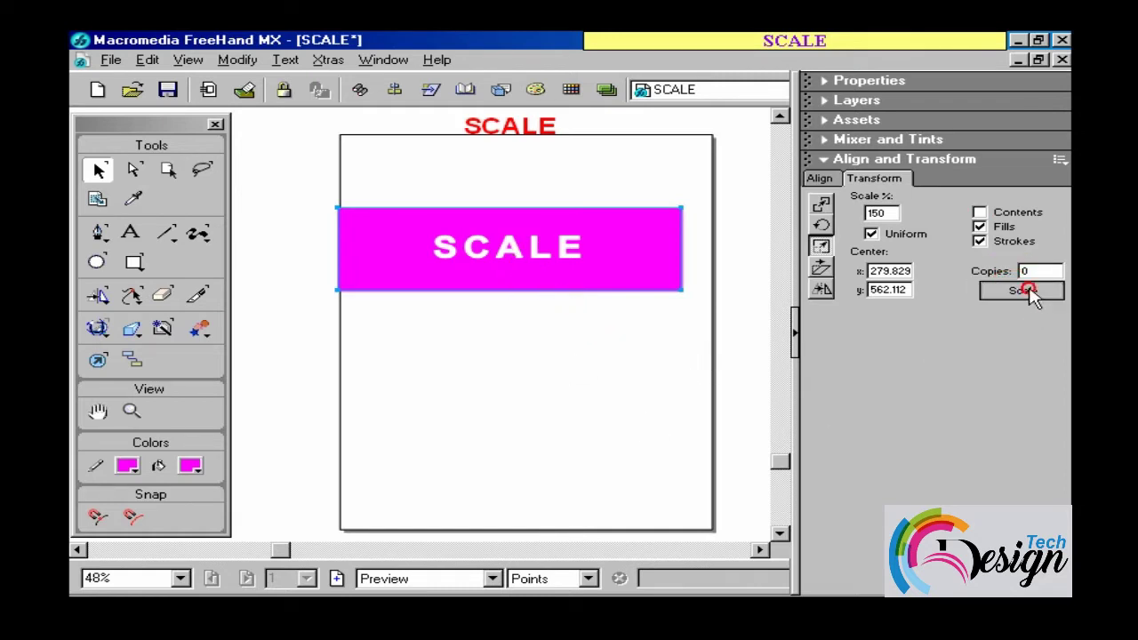
left_click(1023, 291)
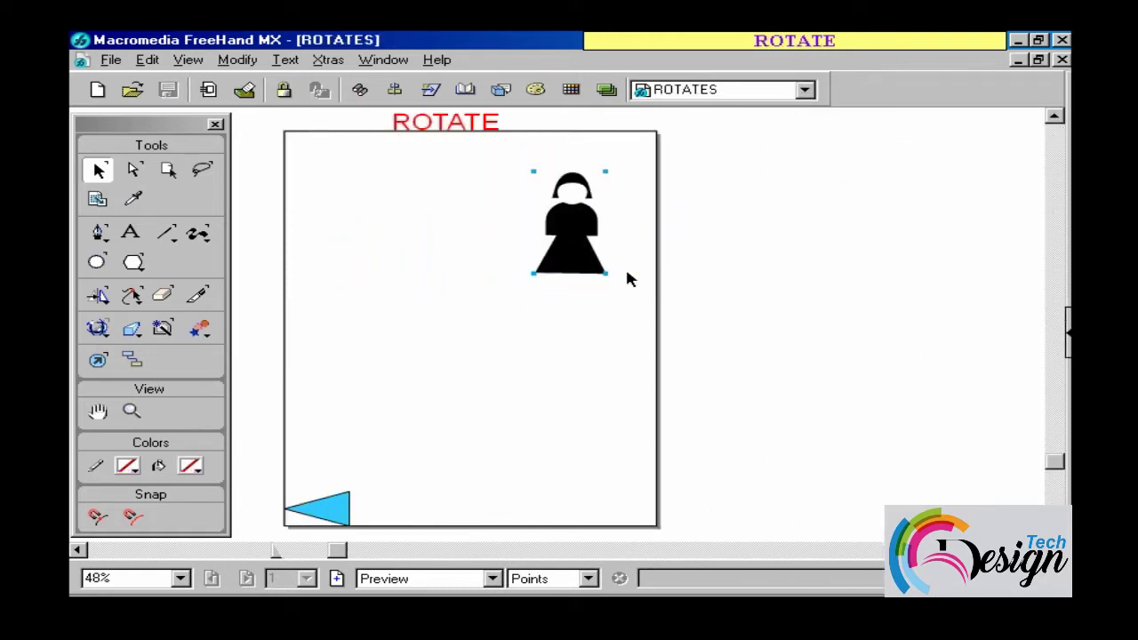
double_click(570, 233)
mouse_move(642, 154)
left_mouse_down()
mouse_move(715, 212)
mouse_move(661, 157)
mouse_move(684, 160)
mouse_move(528, 158)
mouse_move(529, 145)
mouse_move(576, 145)
left_mouse_up()
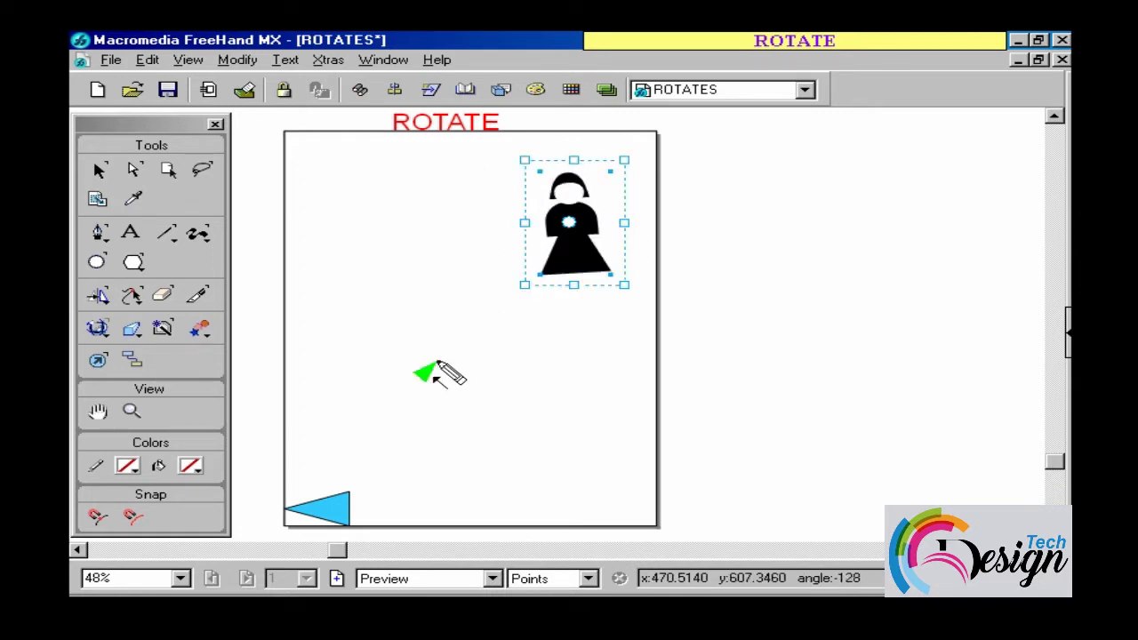
left_click_drag(420, 375, 569, 230)
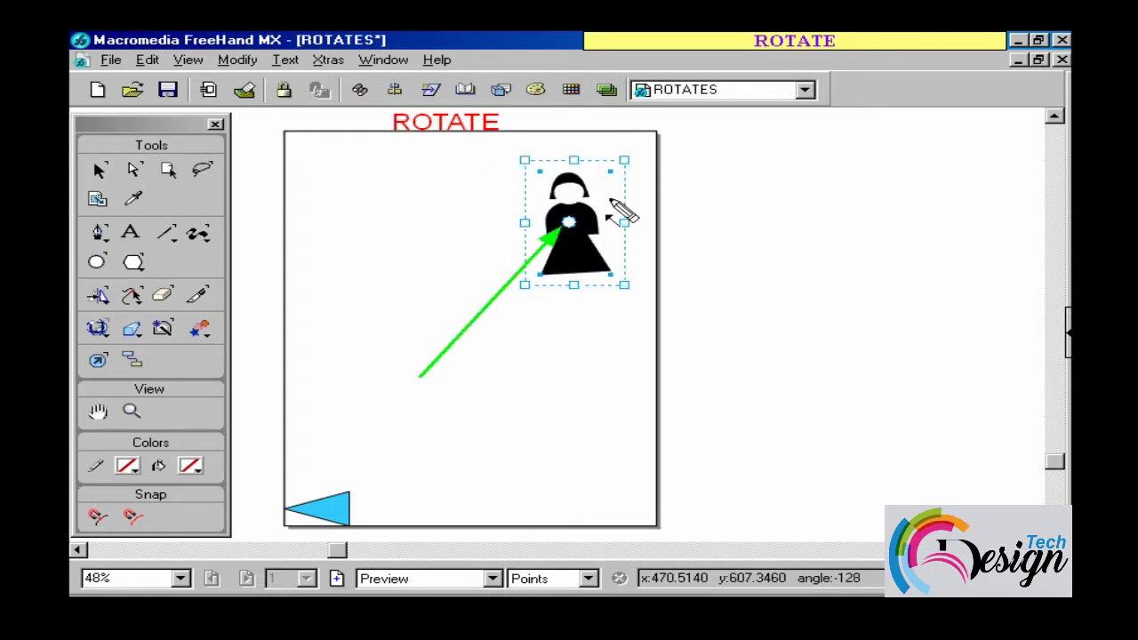
mouse_move(642, 145)
left_mouse_down()
mouse_move(686, 178)
mouse_move(650, 157)
left_mouse_up()
left_click_drag(577, 225, 532, 270)
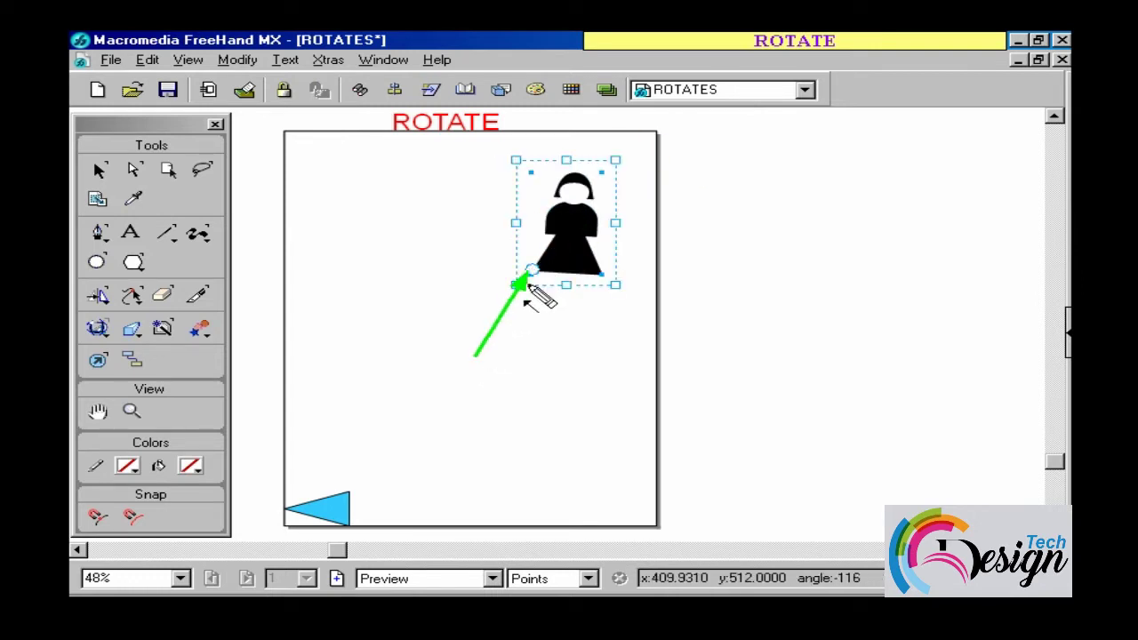
mouse_move(627, 151)
left_mouse_down()
mouse_move(525, 364)
mouse_move(633, 369)
left_mouse_up()
left_click_drag(532, 268, 553, 168)
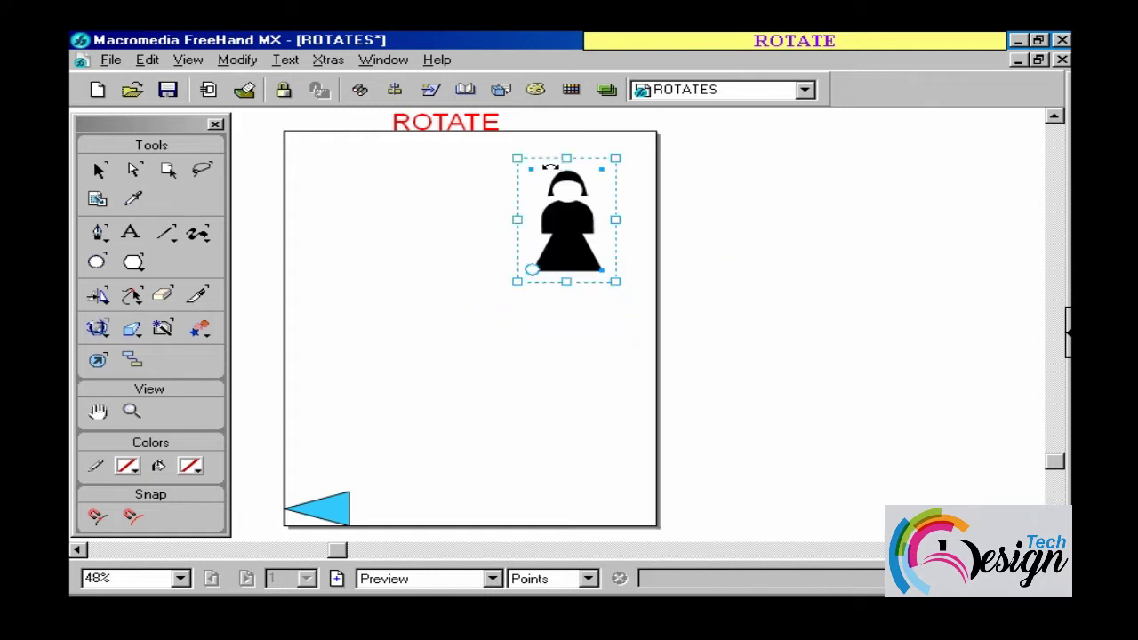
key("v")
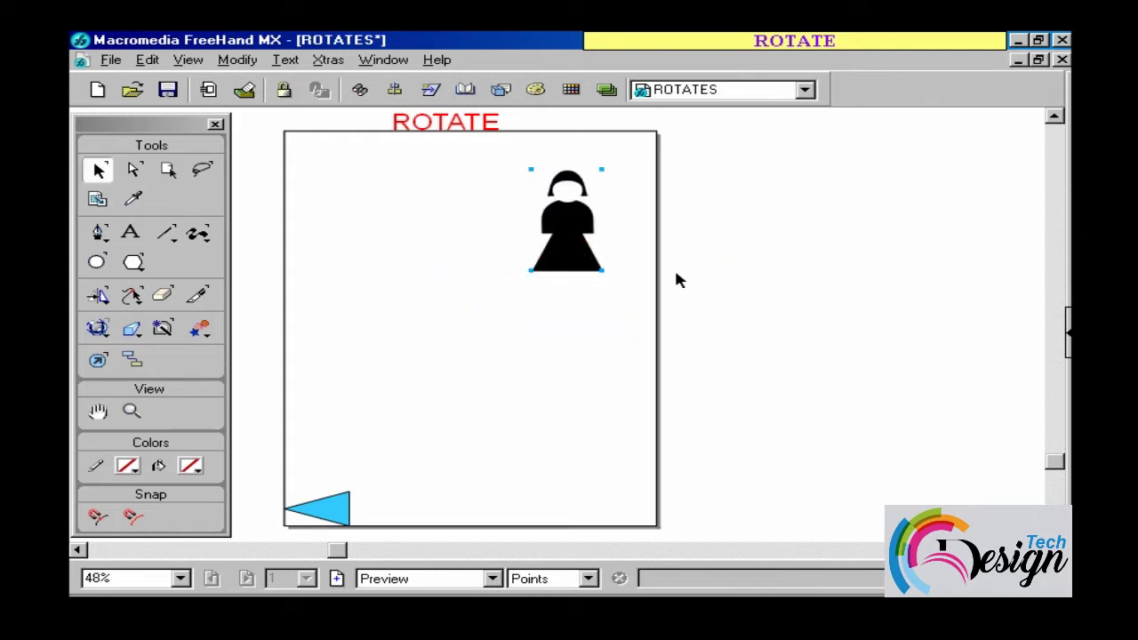
left_click(1069, 334)
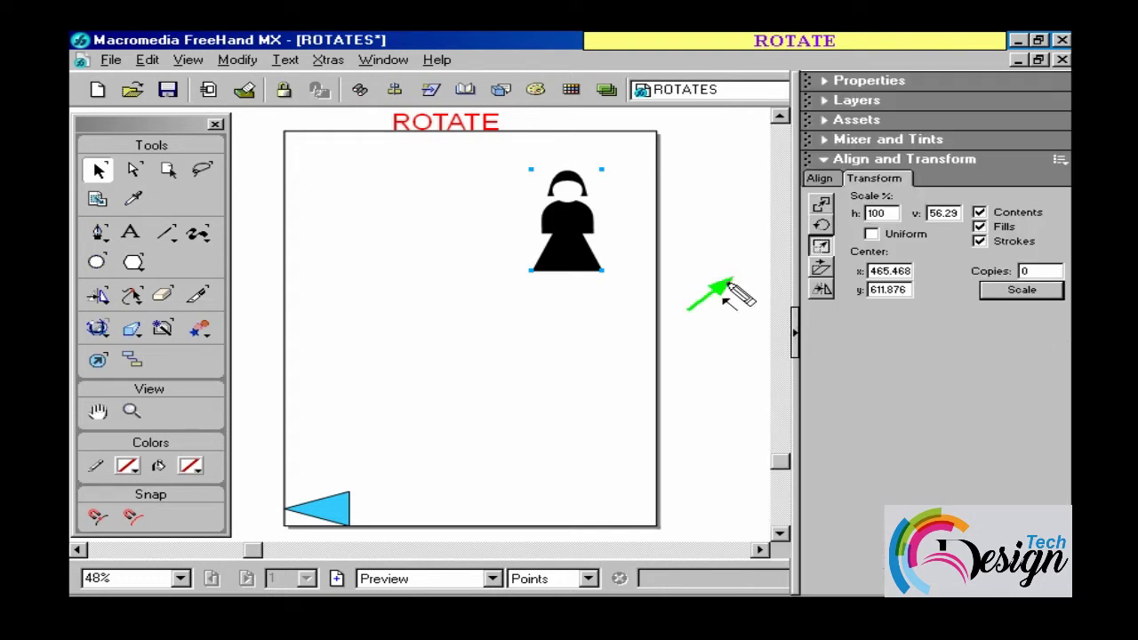
- Rotate the black figure in 45° steps using the Rotate transform settings
left_click(819, 227)
type("45")
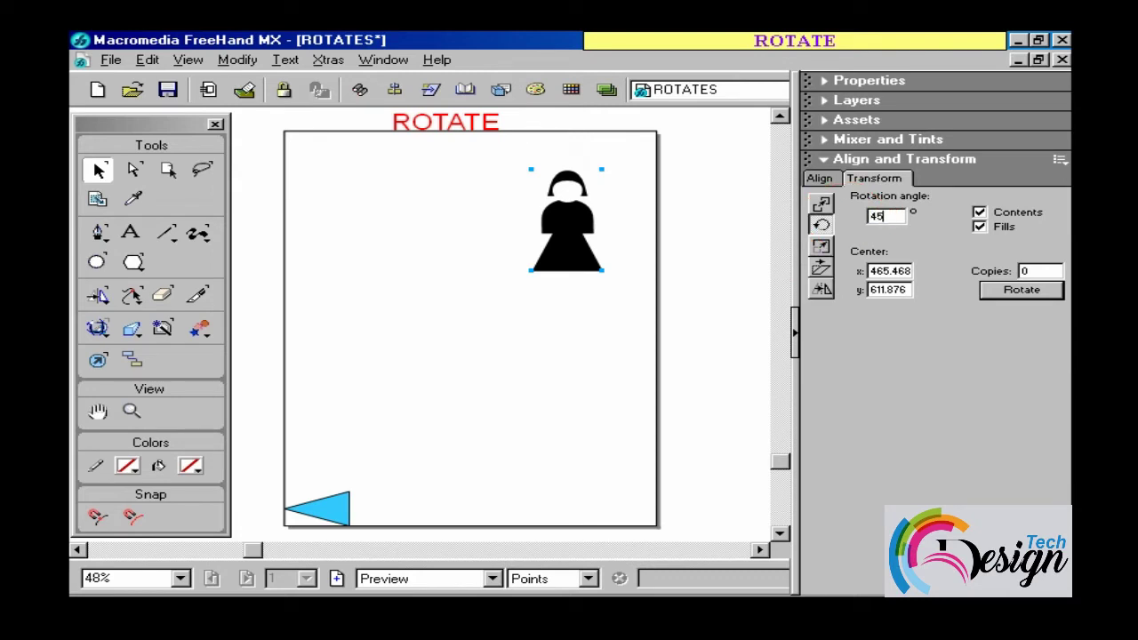
left_click(1034, 293)
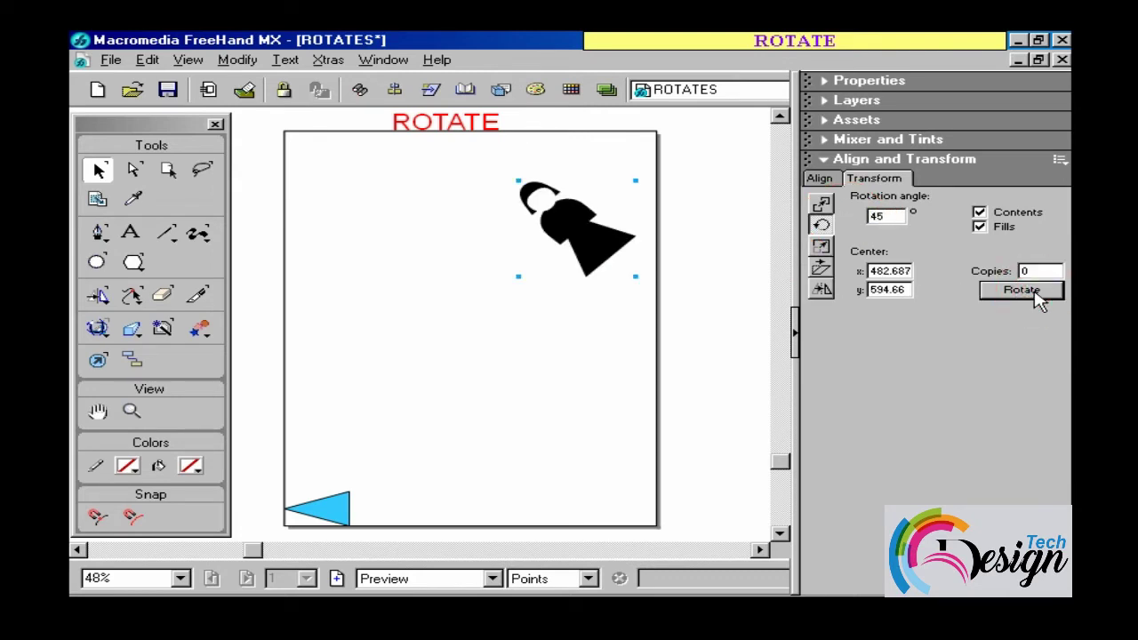
left_click(1034, 293)
left_click(1035, 293)
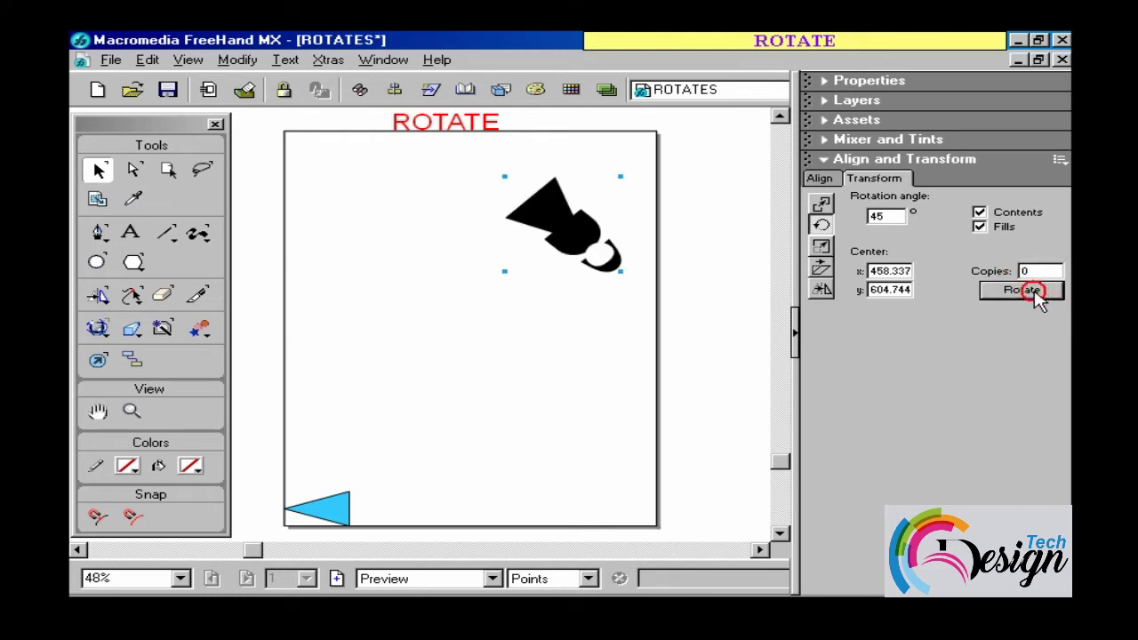
left_click(1034, 293)
left_click(1034, 294)
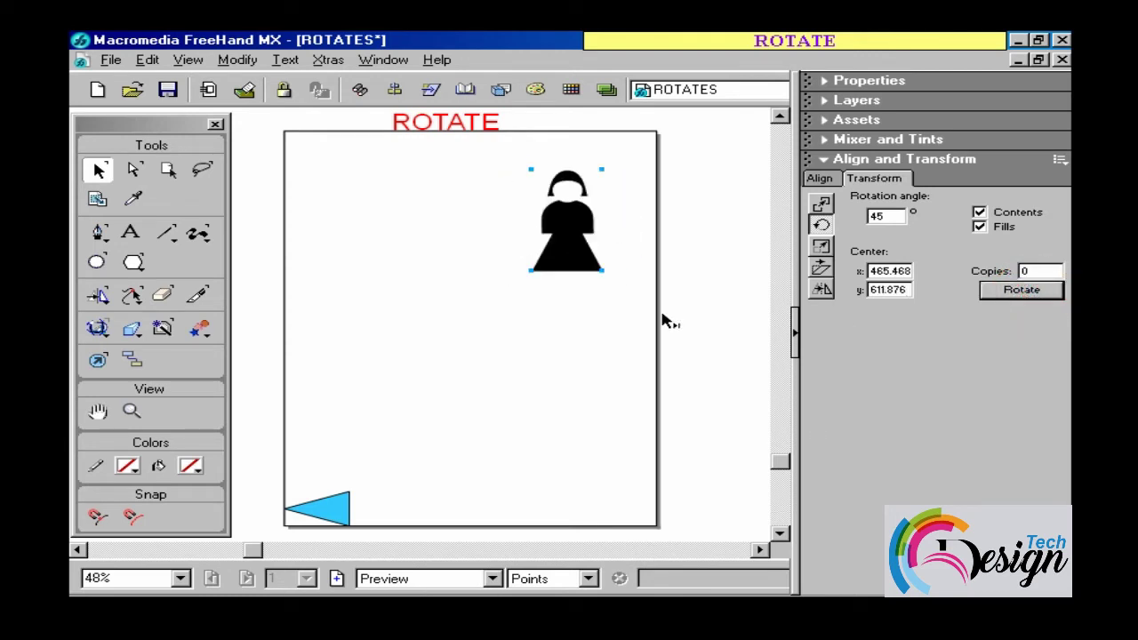
- Move the rotation centre to the figure's bottom, rotate 45°, then -45° twice back upright
double_click(572, 251)
mouse_move(554, 246)
left_mouse_down()
mouse_move(559, 234)
mouse_move(533, 269)
left_mouse_up()
left_click(1008, 292)
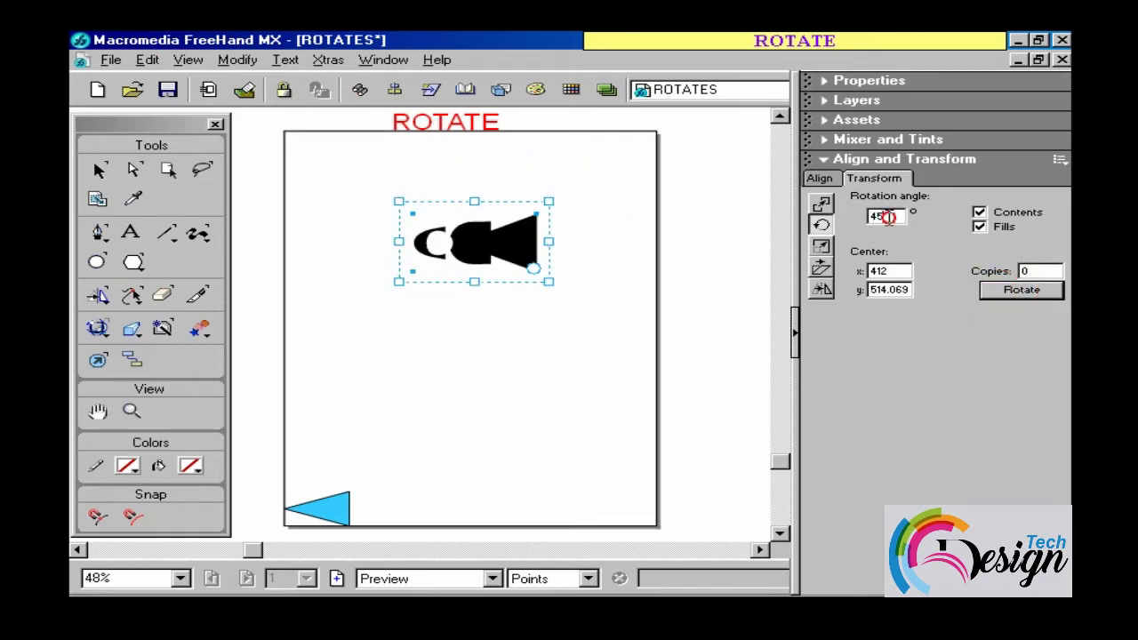
left_click_drag(888, 217, 866, 222)
type("-45")
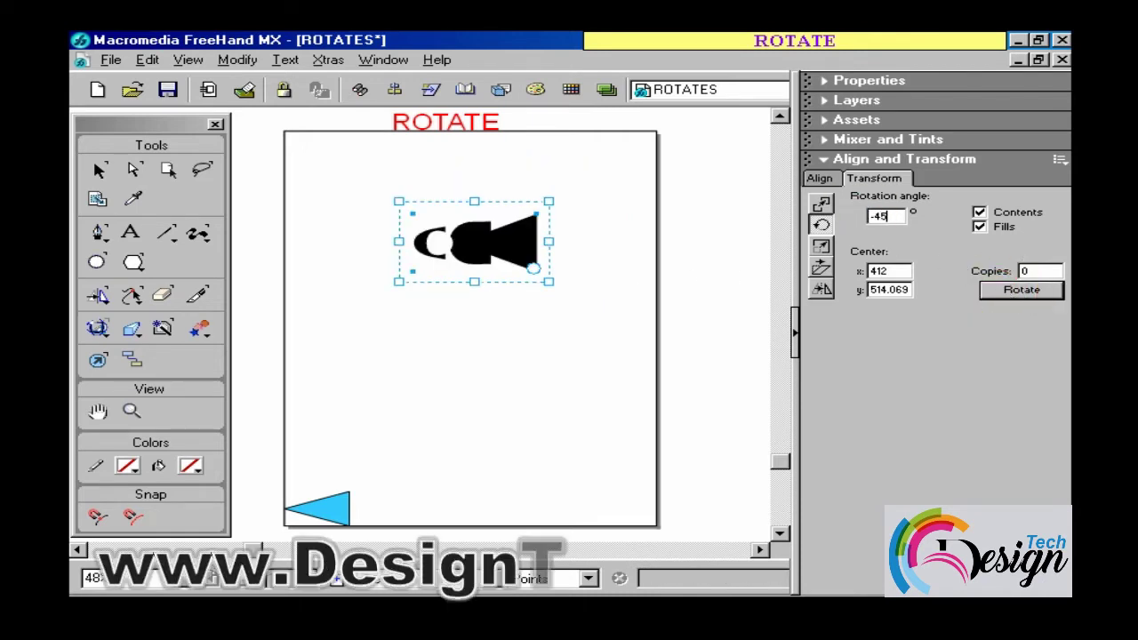
left_click(1020, 293)
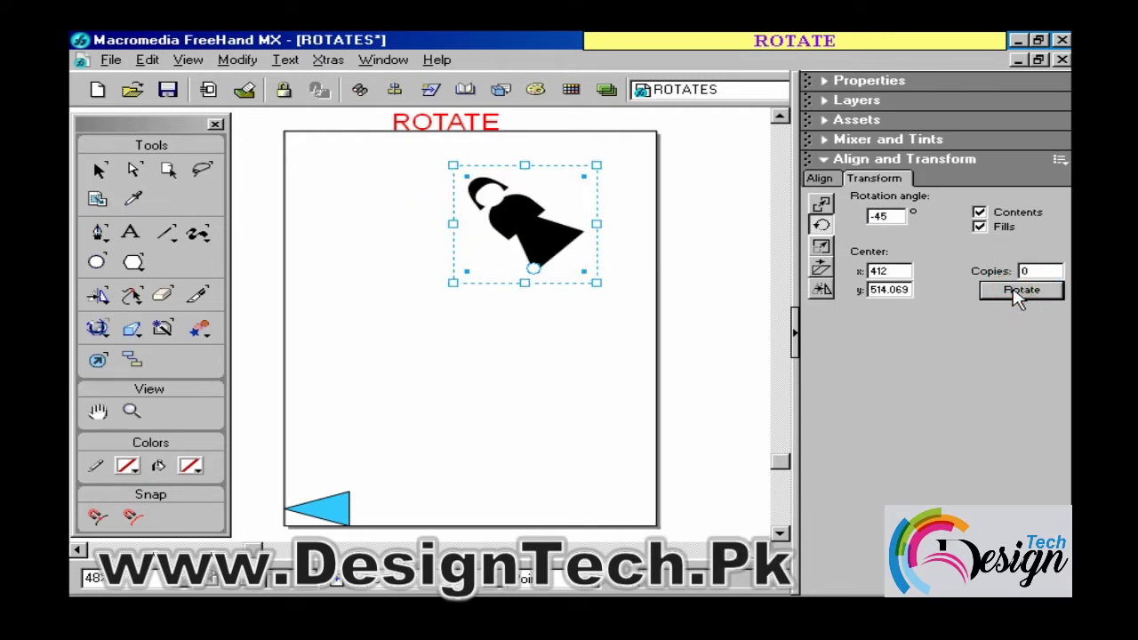
left_click(1020, 294)
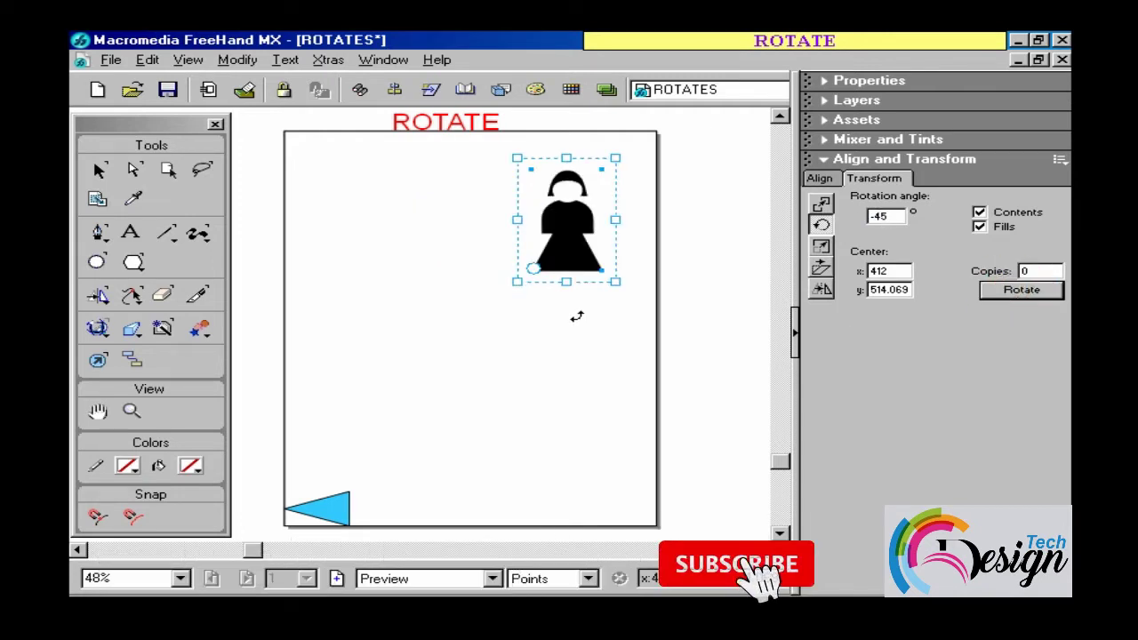
left_click(452, 315)
- Rotate the blue triangle 45° into 8 copies around centre x 90, y 90, forming a pinwheel
left_click(510, 292)
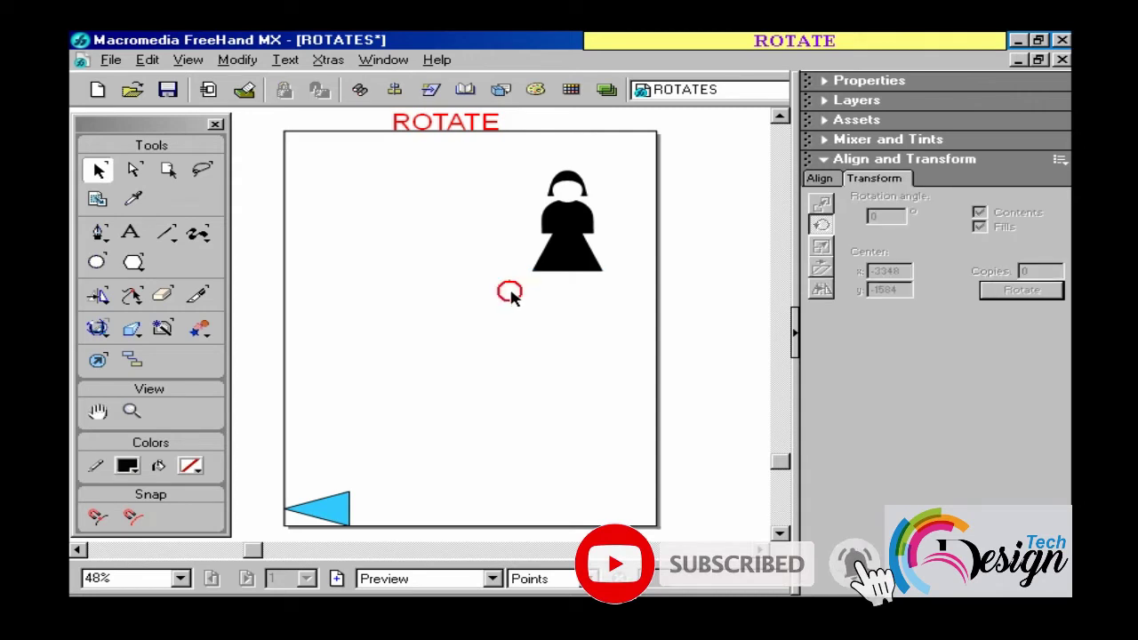
left_click(98, 411)
mouse_move(355, 398)
left_mouse_down()
mouse_move(399, 287)
mouse_move(449, 303)
left_mouse_up()
left_click(98, 170)
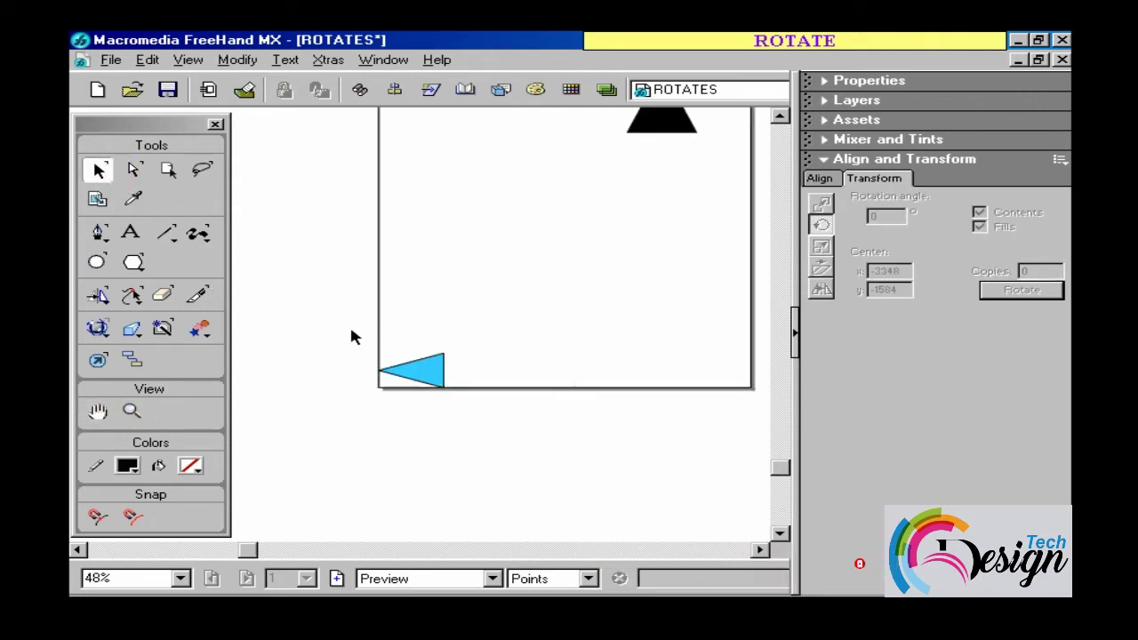
left_click(411, 370)
type("45")
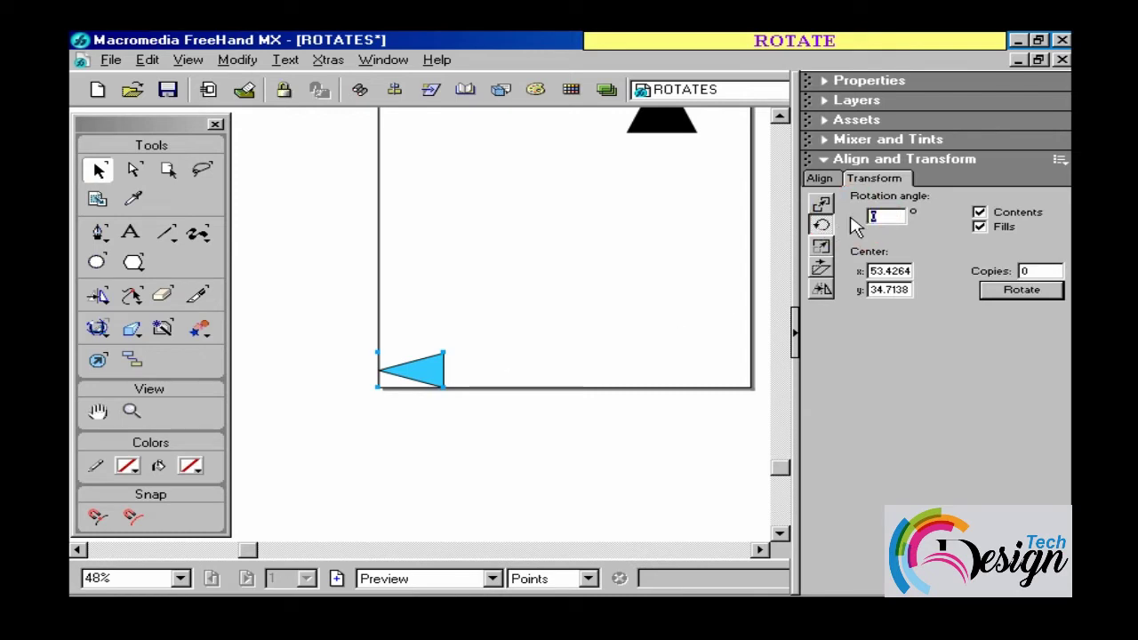
double_click(888, 271)
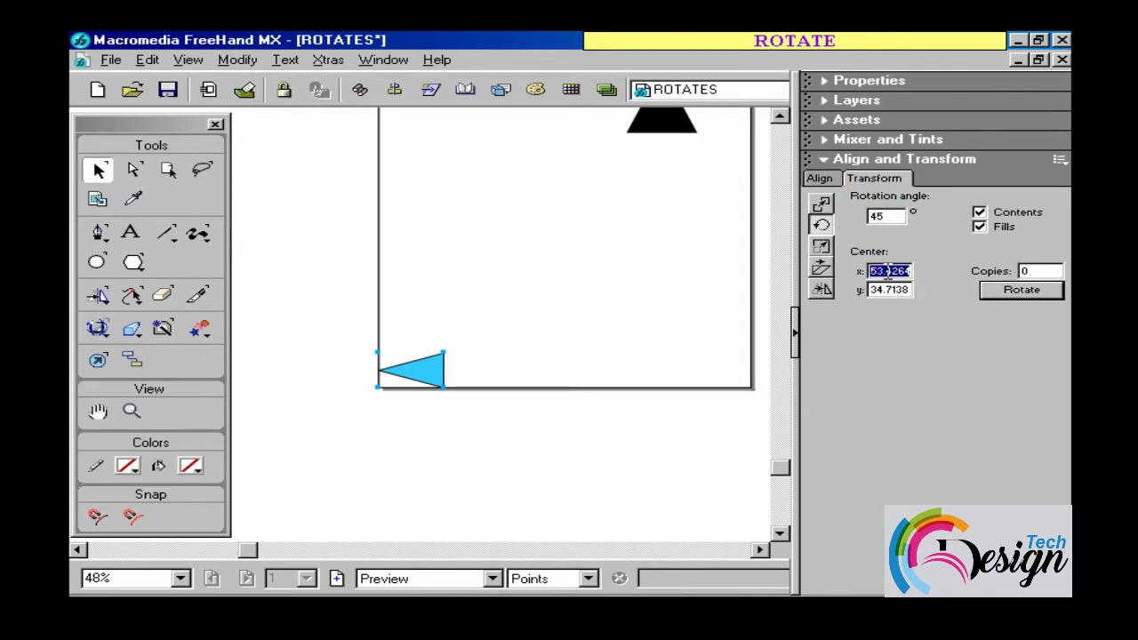
type("90")
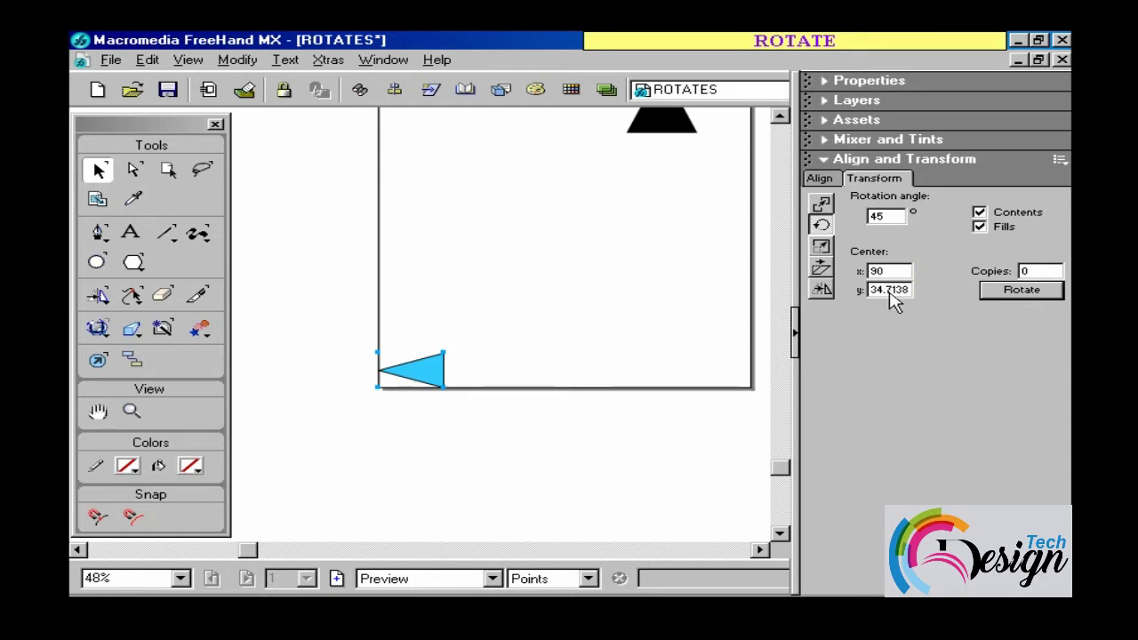
double_click(890, 291)
type("90")
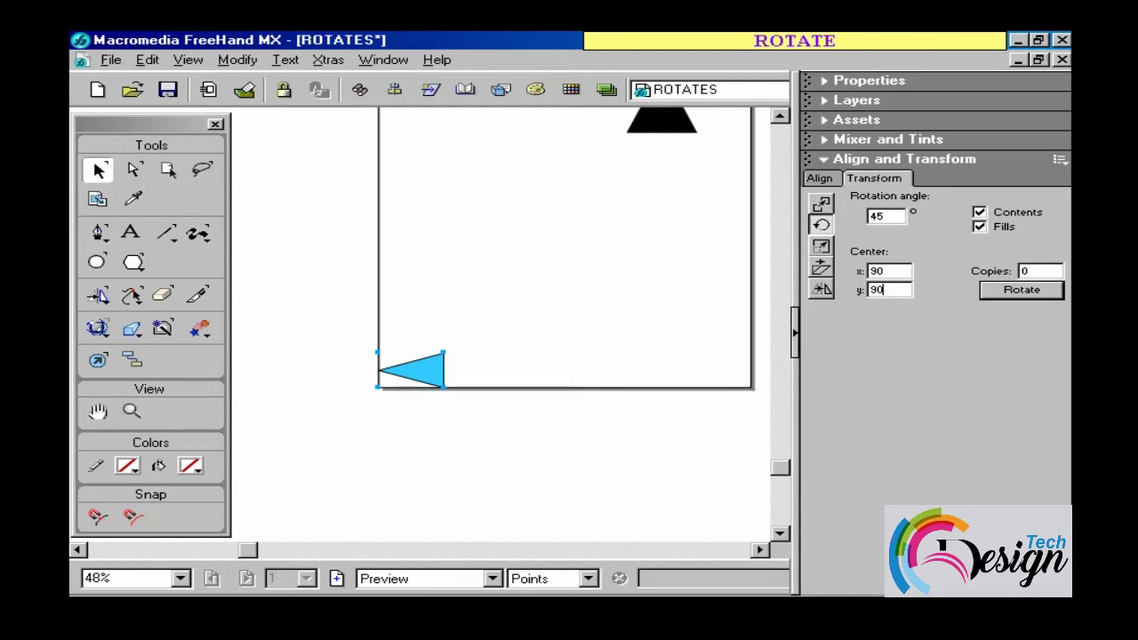
double_click(1046, 272)
type("8")
left_click(1036, 293)
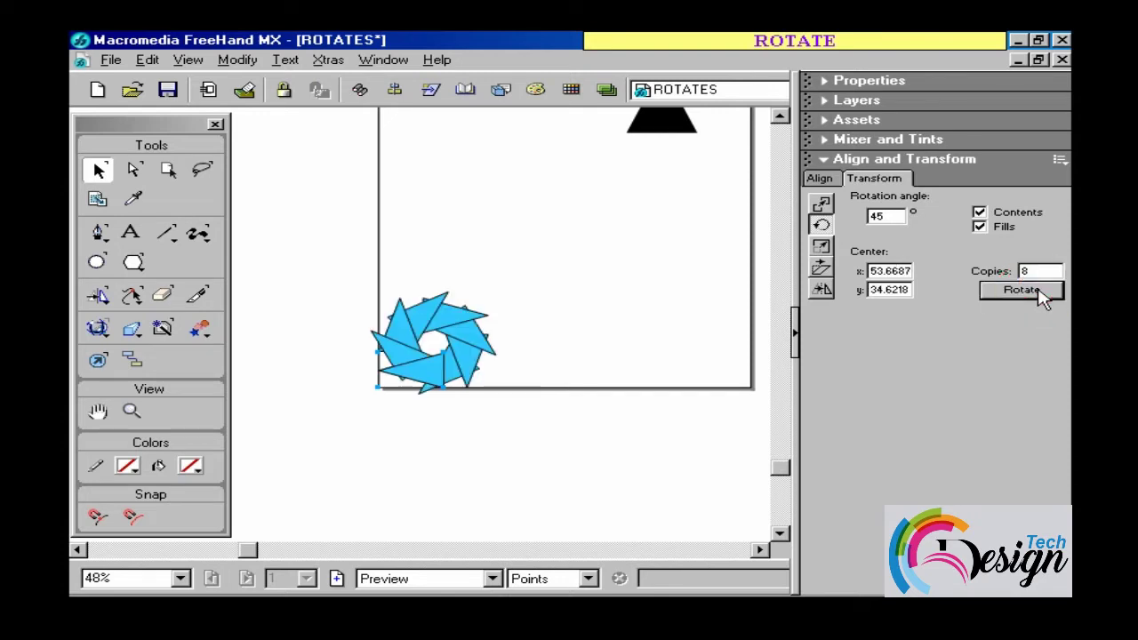
- Paste another blue triangle at bottom-right and rotate 8 copies 45° apart around 90, 90
left_click_drag(604, 411, 471, 418)
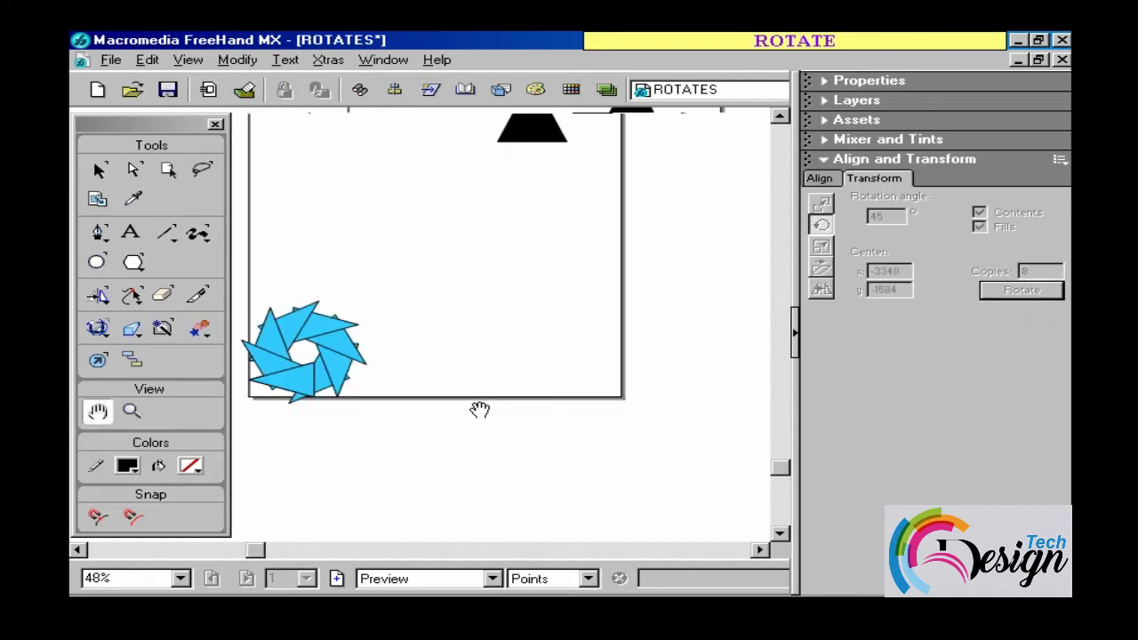
left_click(283, 393)
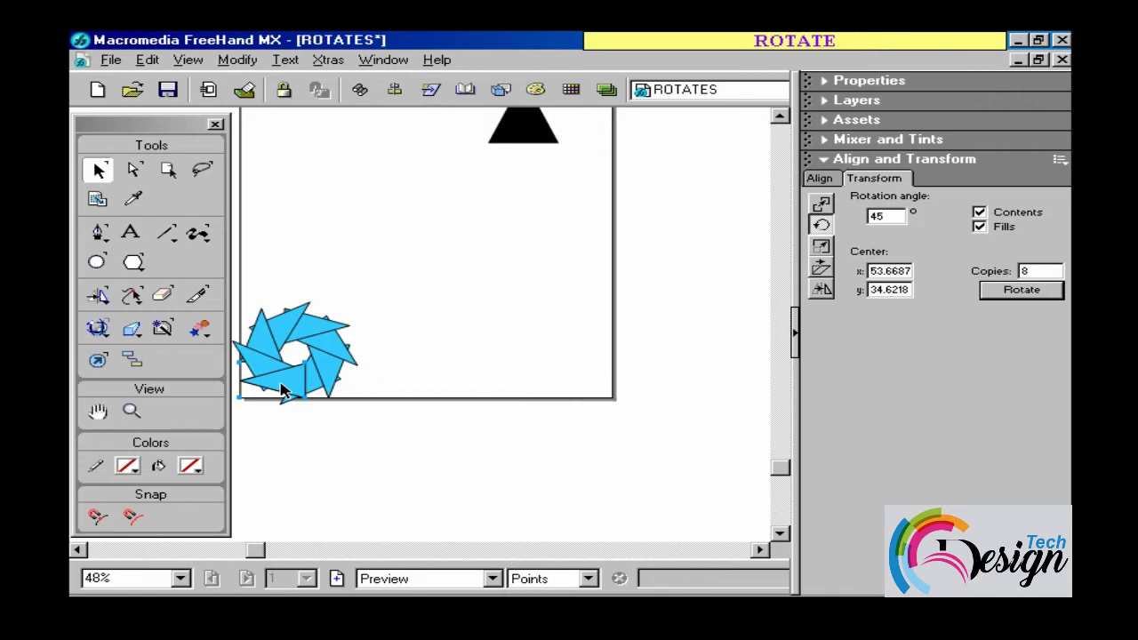
key("ctrl+v")
left_click_drag(442, 336, 594, 386)
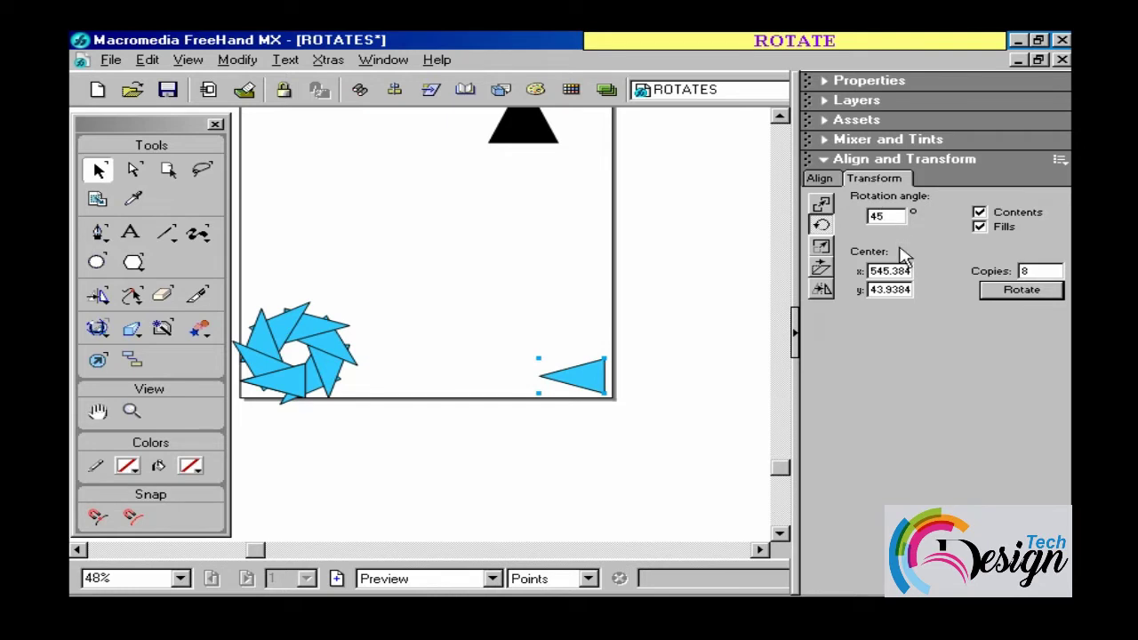
double_click(891, 273)
type("90")
double_click(891, 290)
type("90")
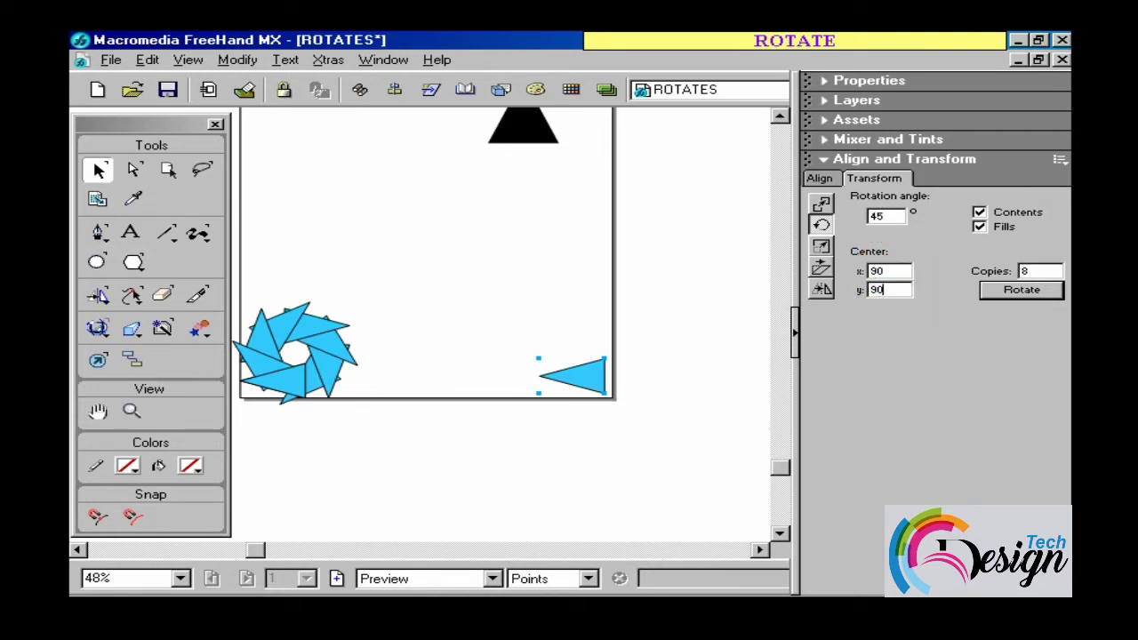
left_click(1016, 292)
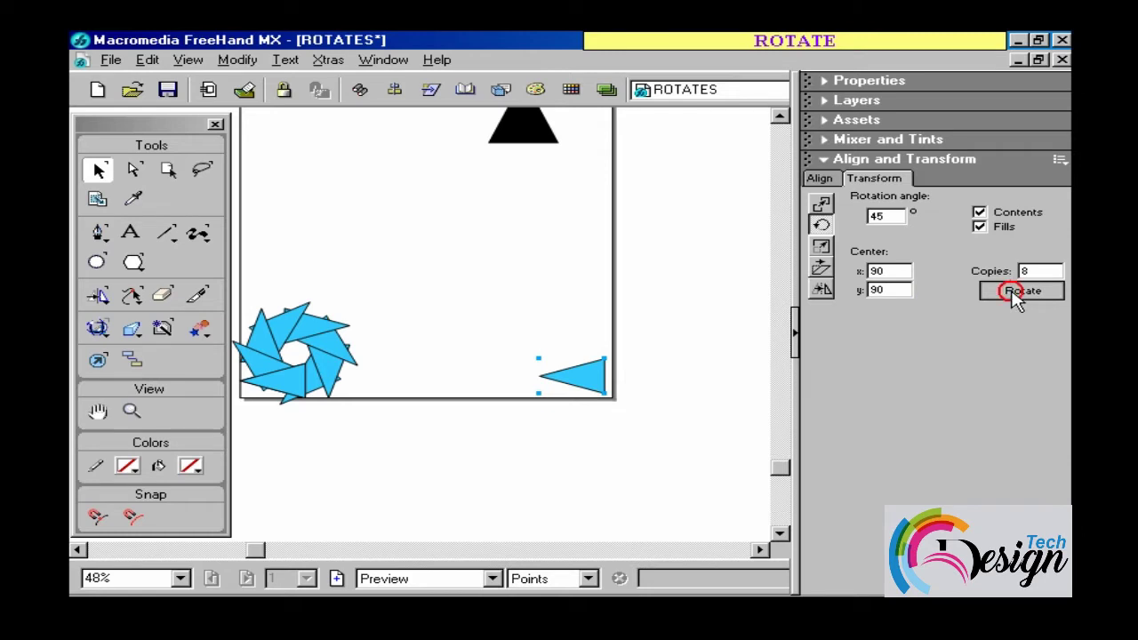
left_click(434, 359, "ctrl+alt")
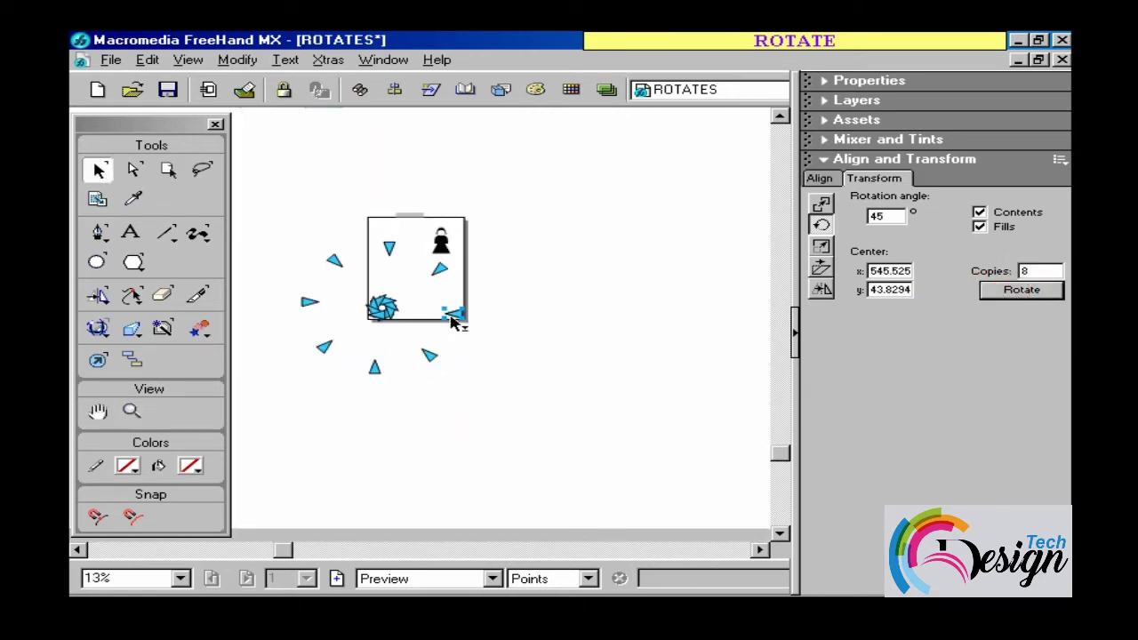
left_click(378, 388)
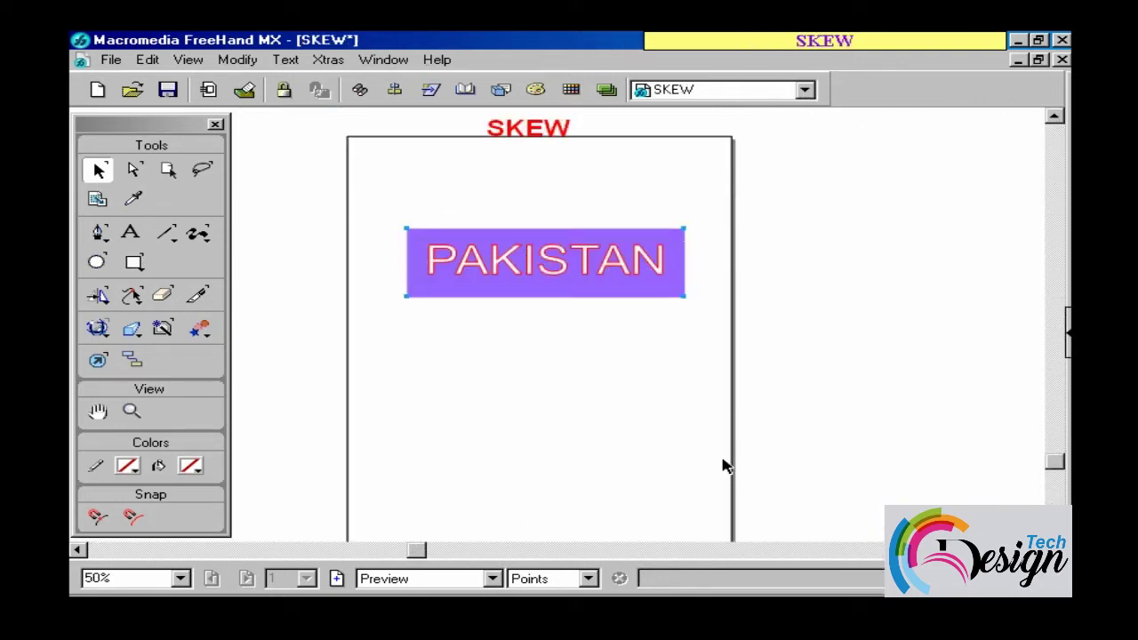
- Free-skew the PAKISTAN box with its transform handles, undoing each trial back to unskewed
double_click(573, 289)
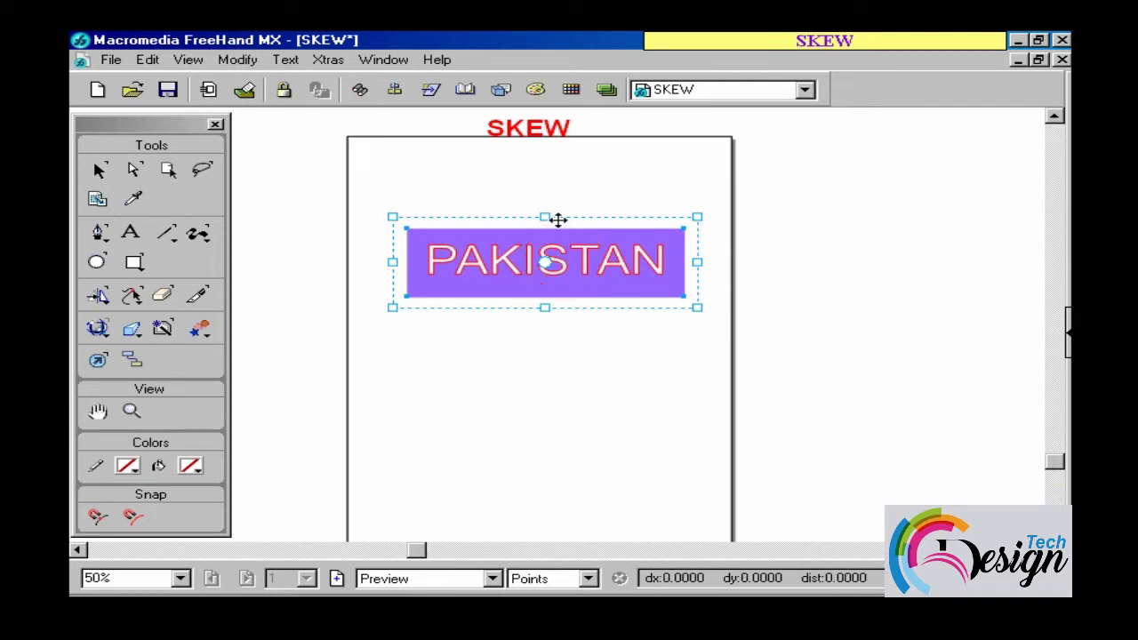
left_click_drag(571, 215, 646, 216)
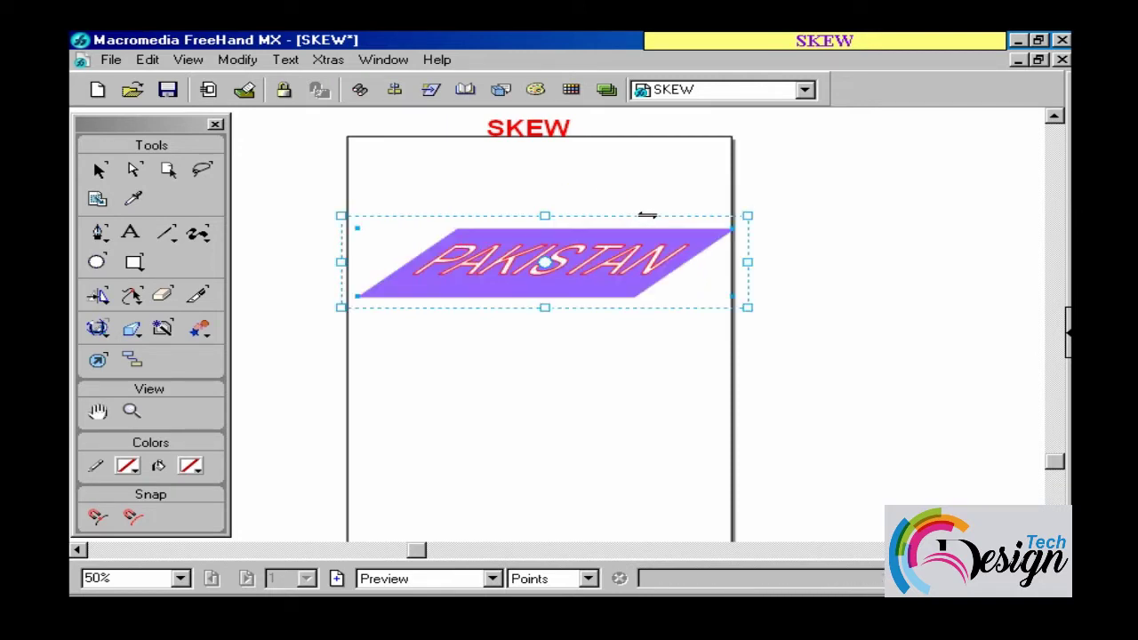
left_click_drag(744, 249, 744, 267)
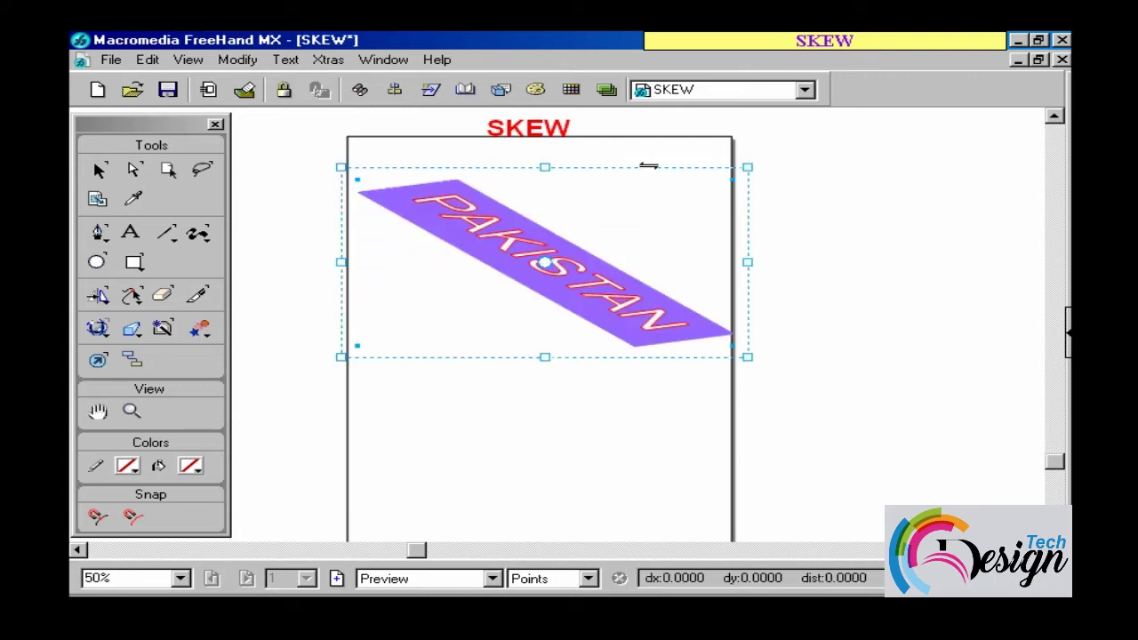
mouse_move(648, 166)
left_mouse_down()
mouse_move(780, 189)
mouse_move(779, 170)
left_mouse_up()
key("ctrl+z")
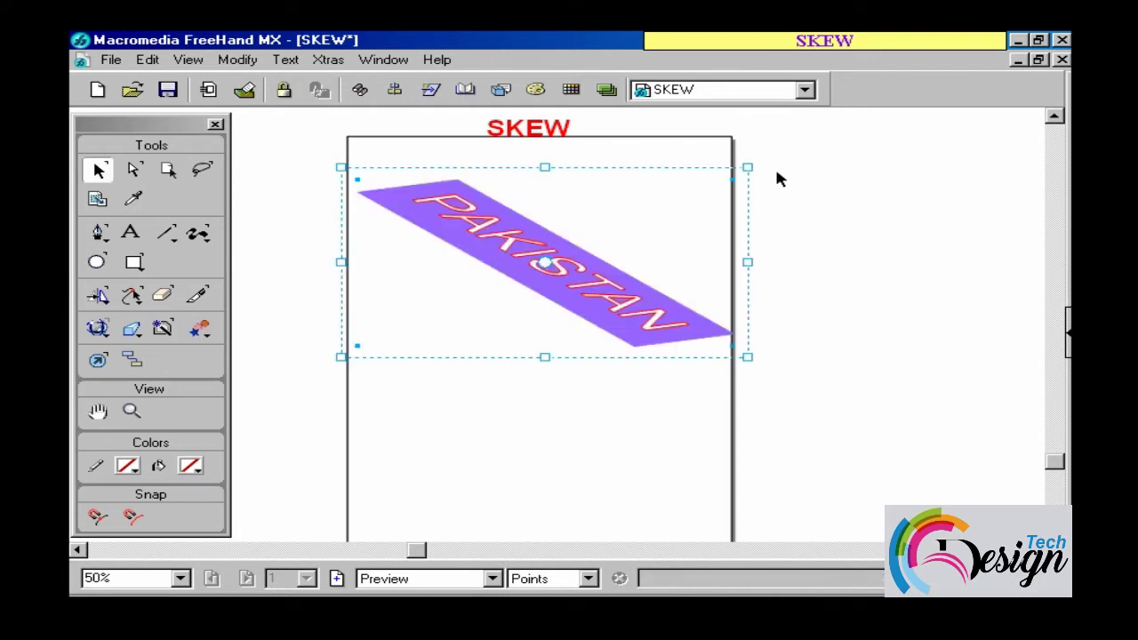
key("ctrl+z")
key("ctrl+z")
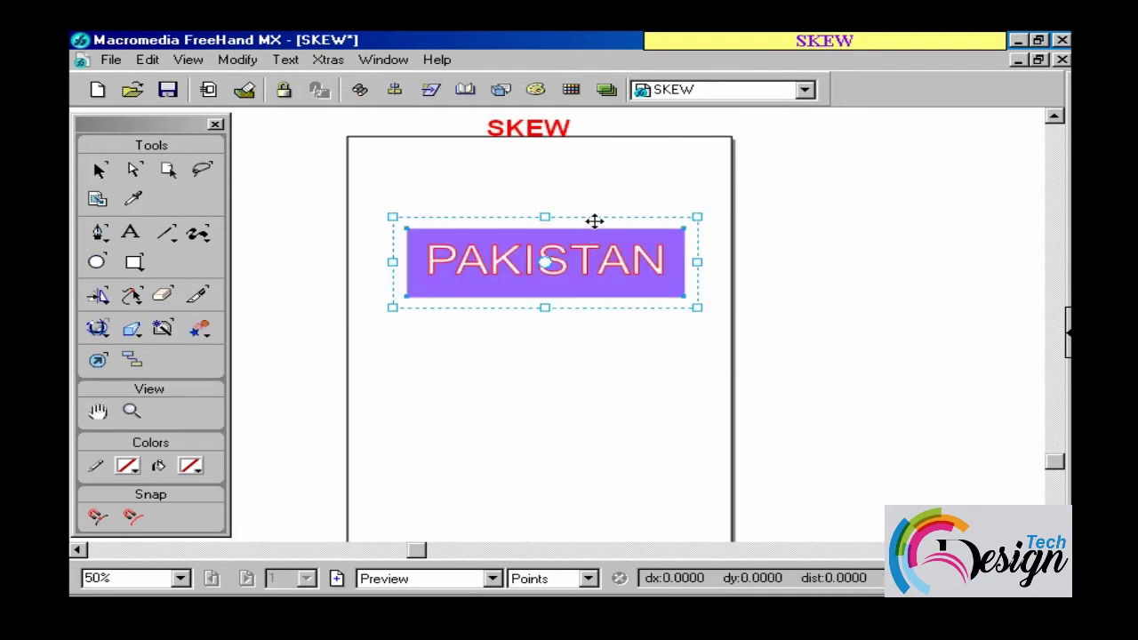
left_click_drag(594, 221, 643, 217)
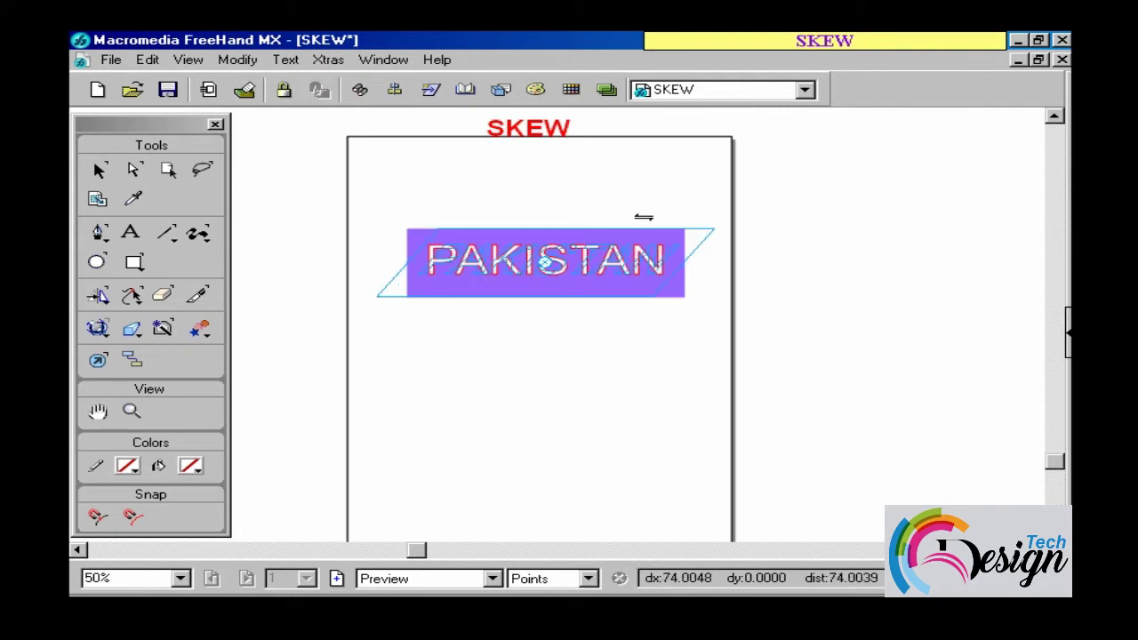
left_click_drag(644, 216, 791, 220)
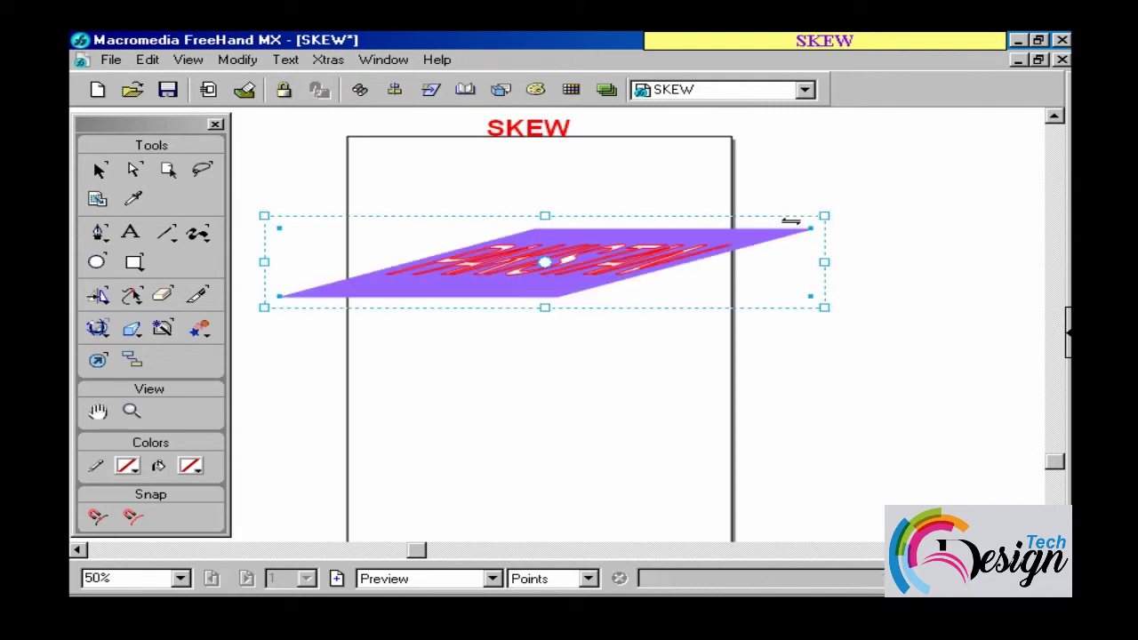
key("ctrl+z")
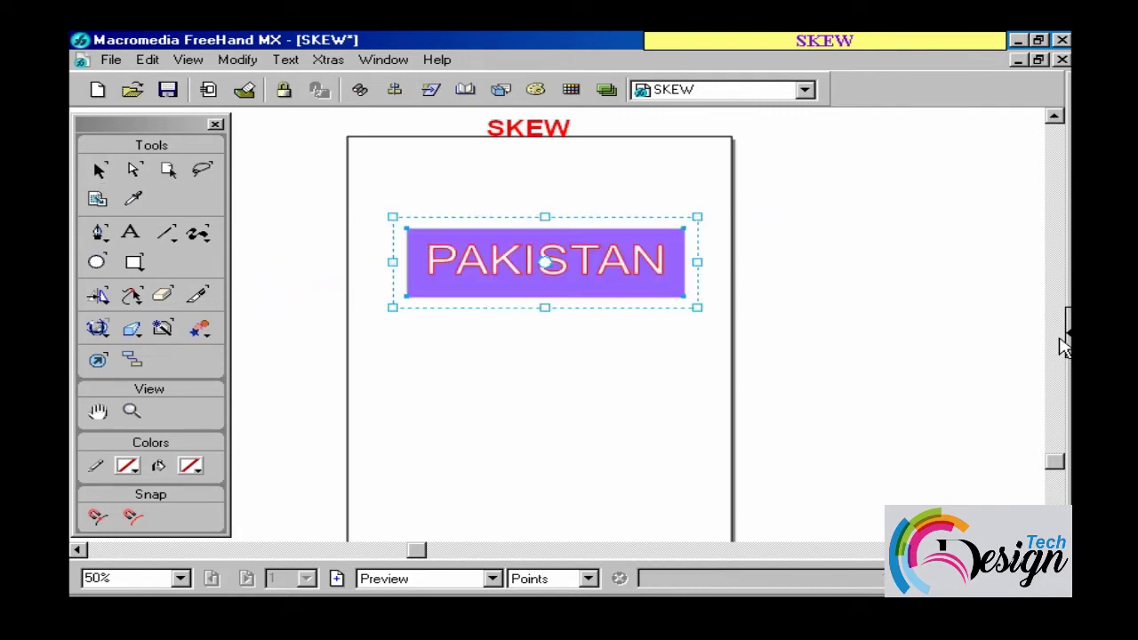
left_click(1068, 332)
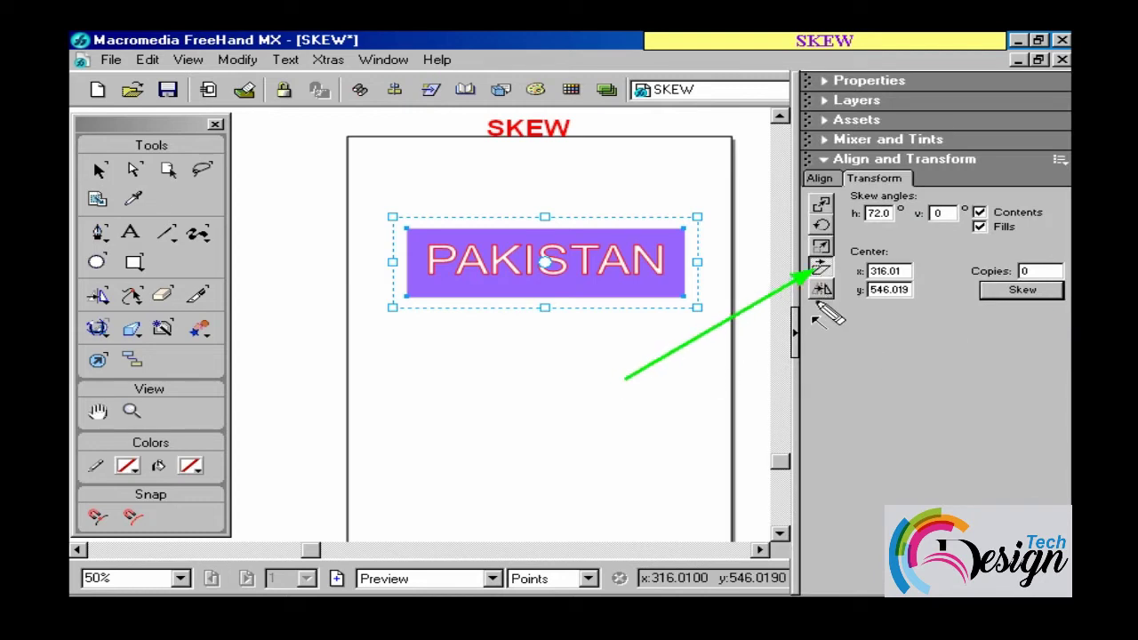
- Skew PAKISTAN 20° horizontally twice, then apply a 20° vertical skew
double_click(886, 217)
type("0")
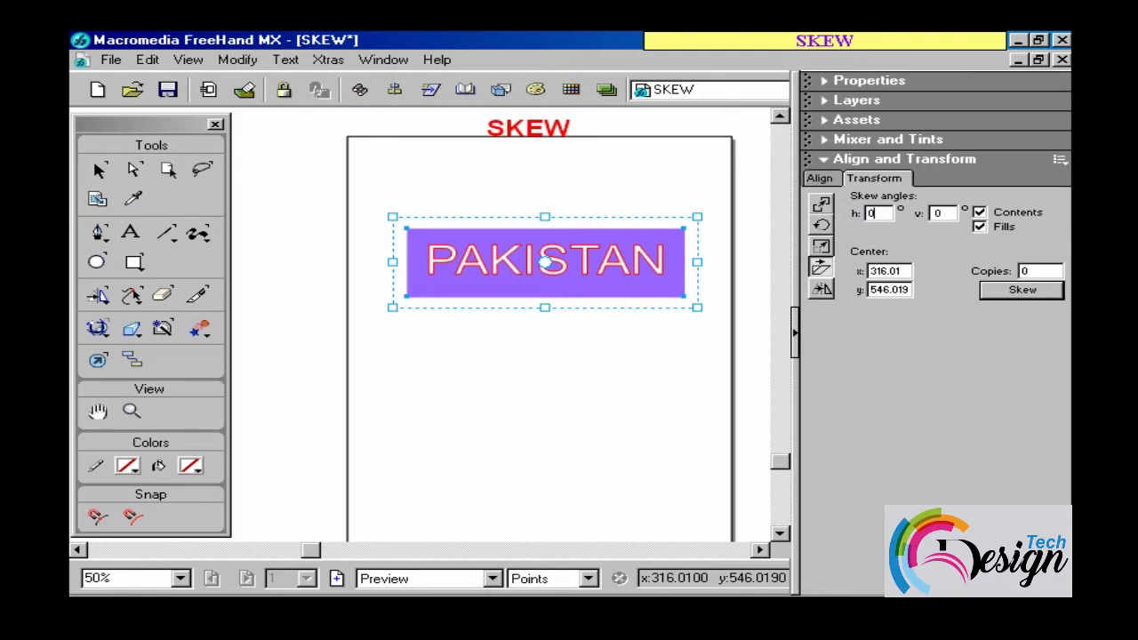
double_click(888, 214)
type("20")
left_click(1002, 293)
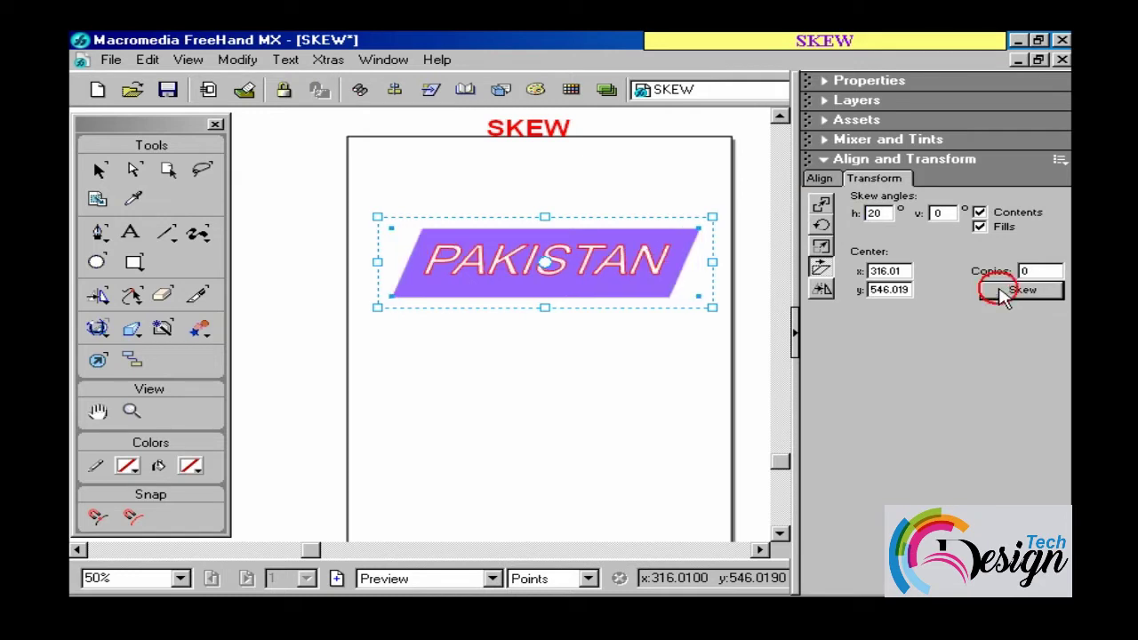
left_click(1001, 294)
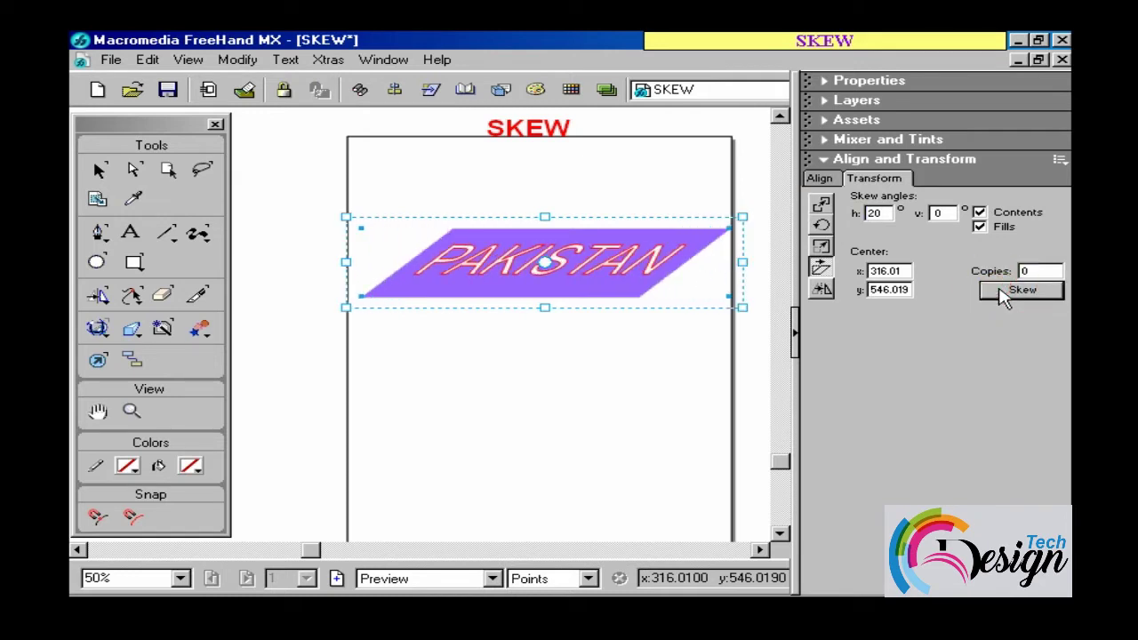
double_click(936, 214)
left_click(1004, 293)
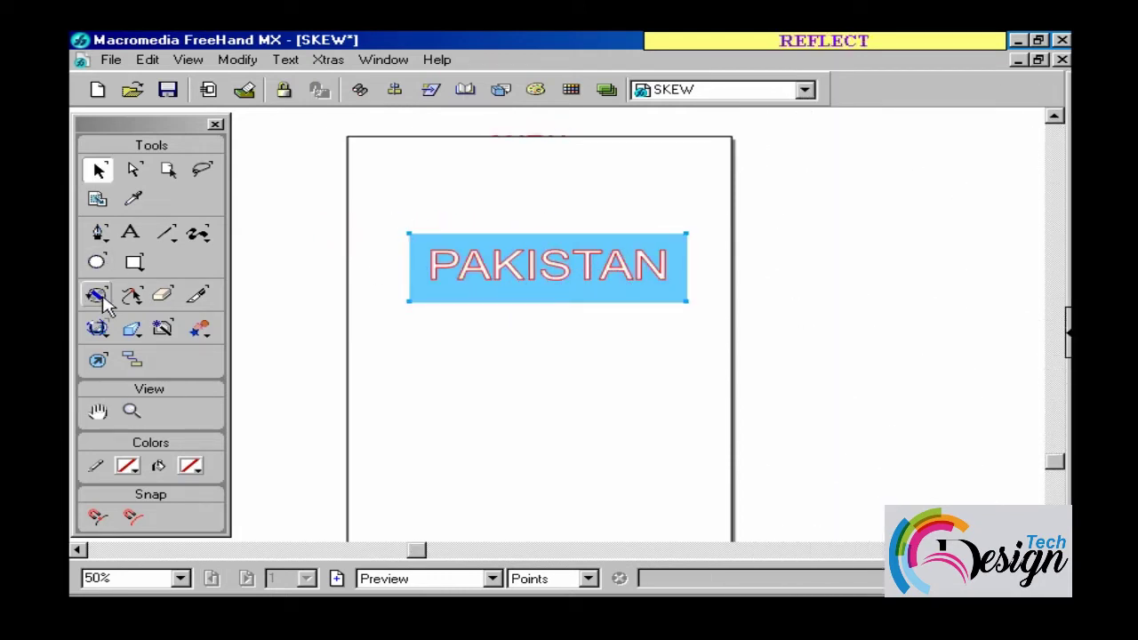
- Reflect the PAKISTAN box across two diagonal axes, undoing each reflection so it stays horizontal
left_click(99, 296)
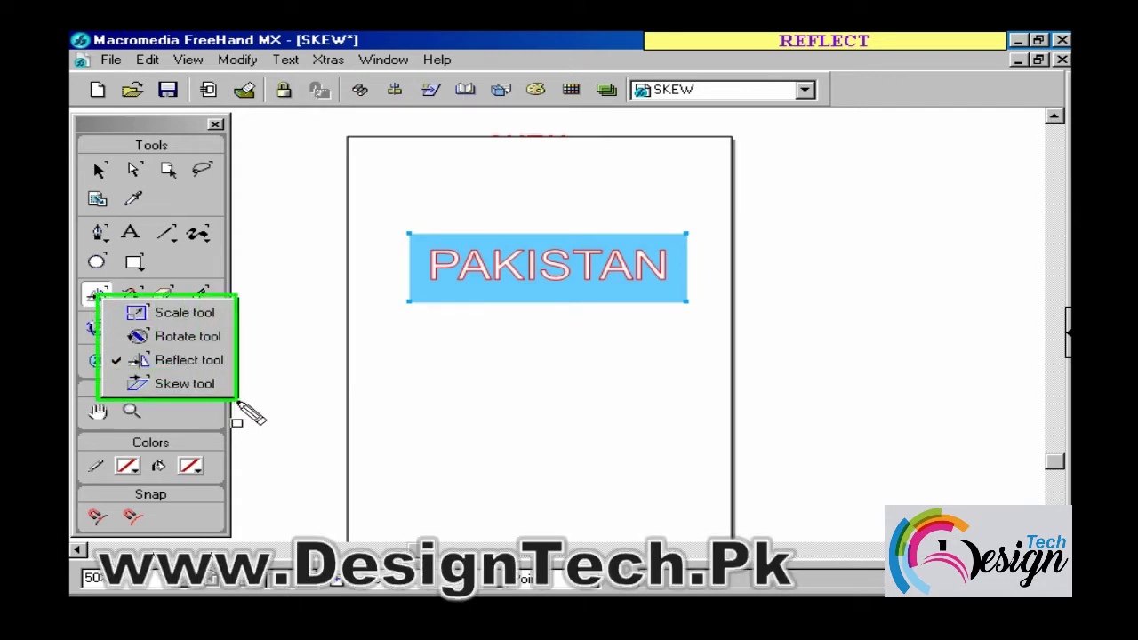
left_click(214, 360)
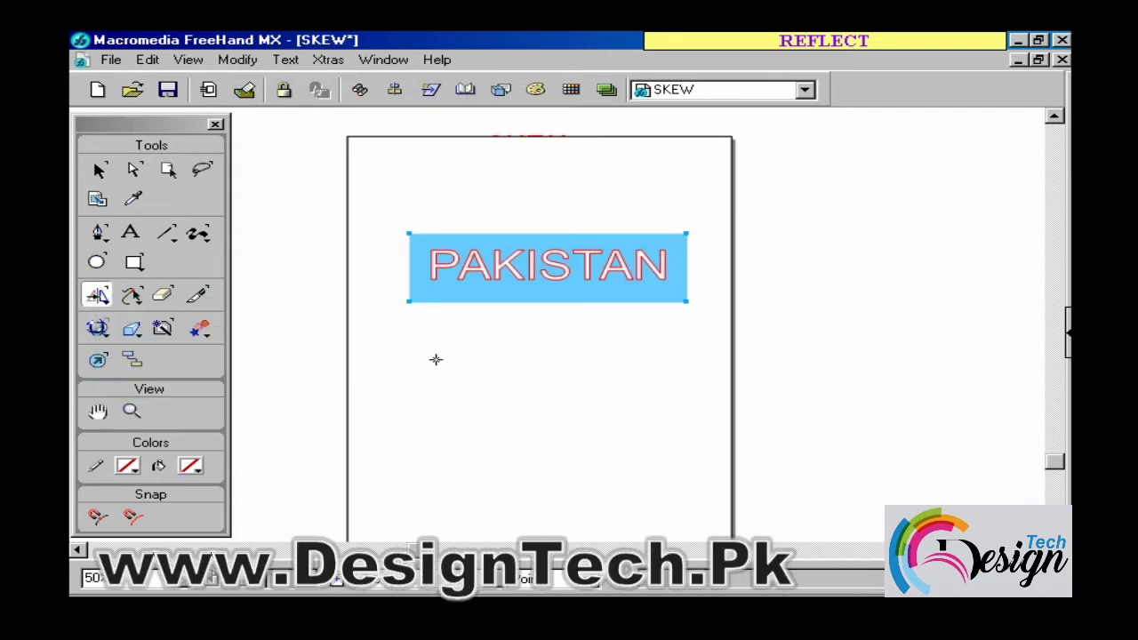
left_click(96, 295)
left_click(138, 338)
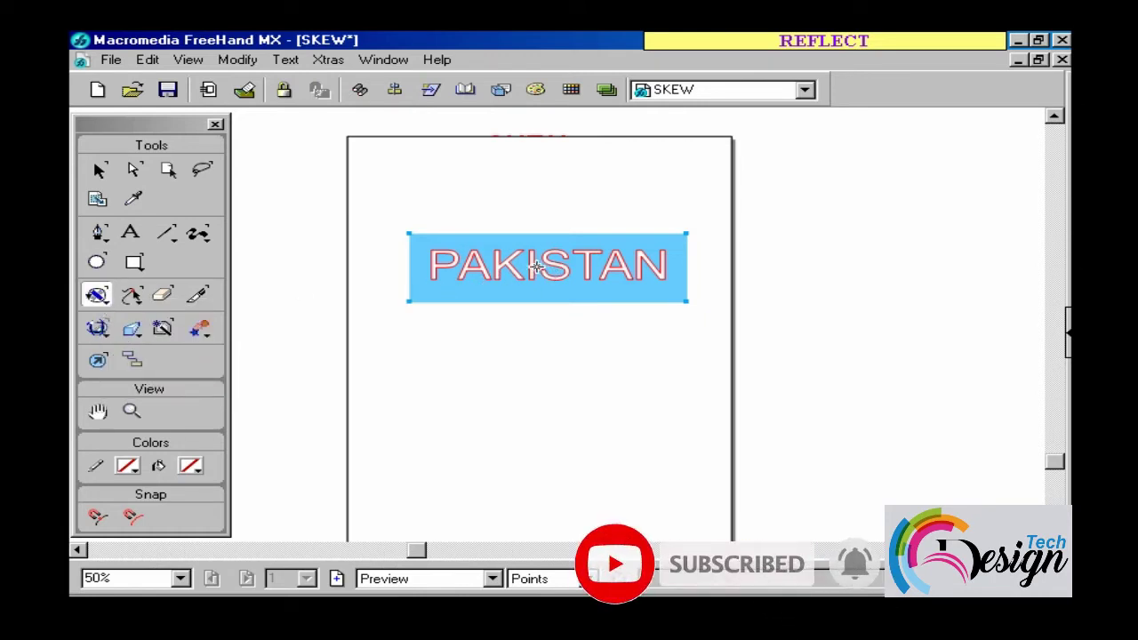
mouse_move(536, 267)
left_mouse_down()
mouse_move(421, 388)
mouse_move(412, 382)
left_mouse_up()
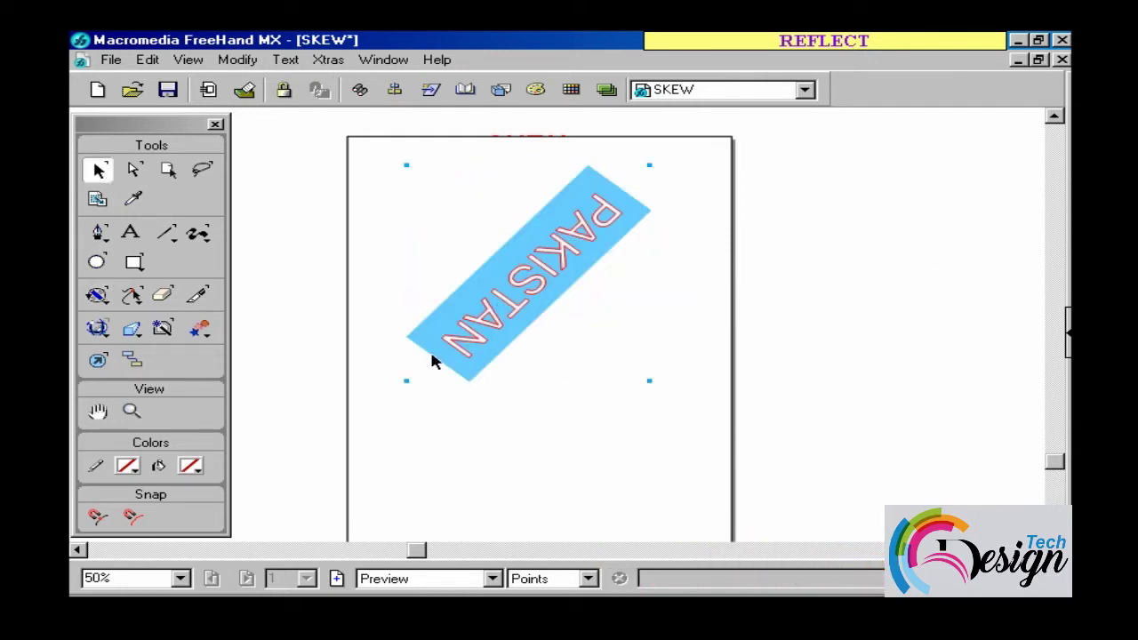
key("ctrl+z")
left_click_drag(408, 302, 623, 483)
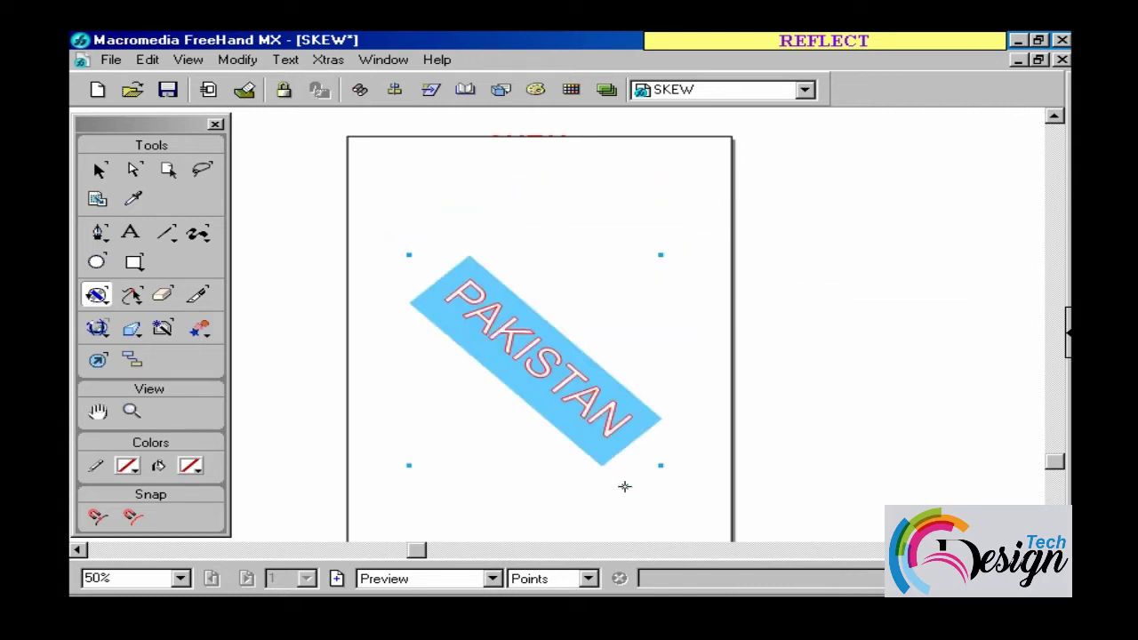
key("ctrl+z")
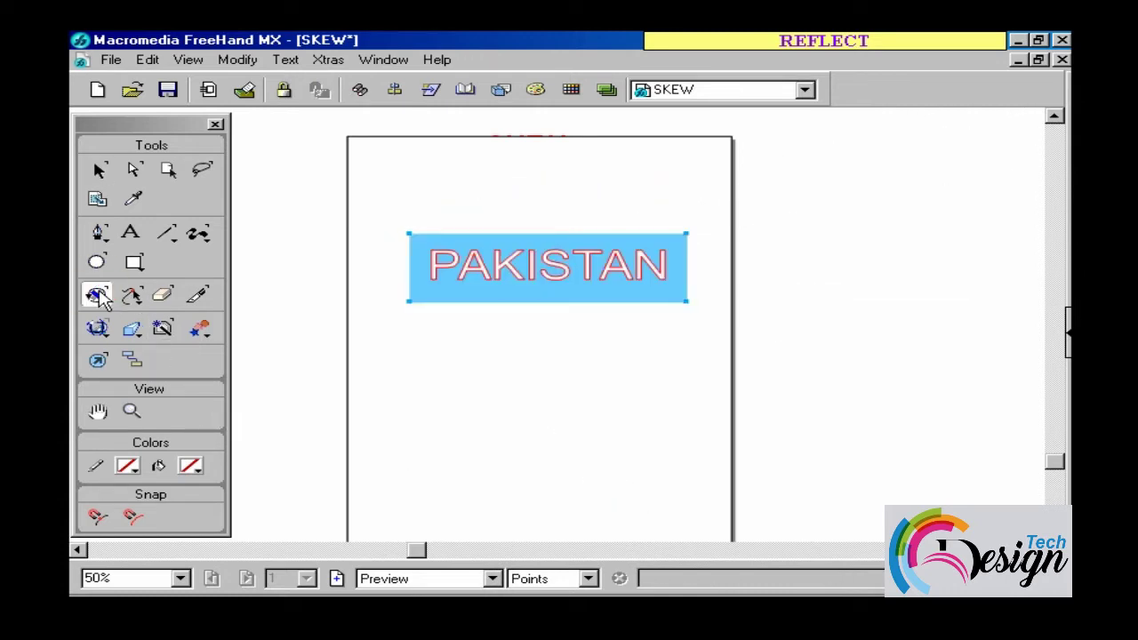
left_click(98, 294)
left_click(142, 312)
mouse_move(523, 263)
left_mouse_down()
mouse_move(573, 257)
mouse_move(525, 212)
mouse_move(617, 193)
mouse_move(497, 214)
left_mouse_up()
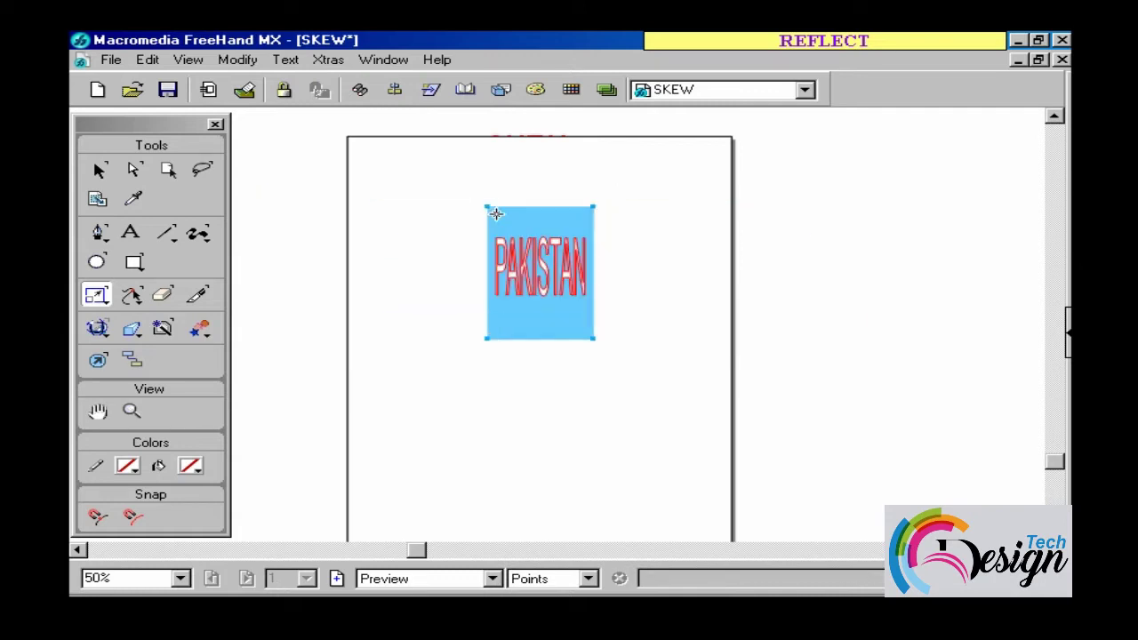
key("ctrl+z")
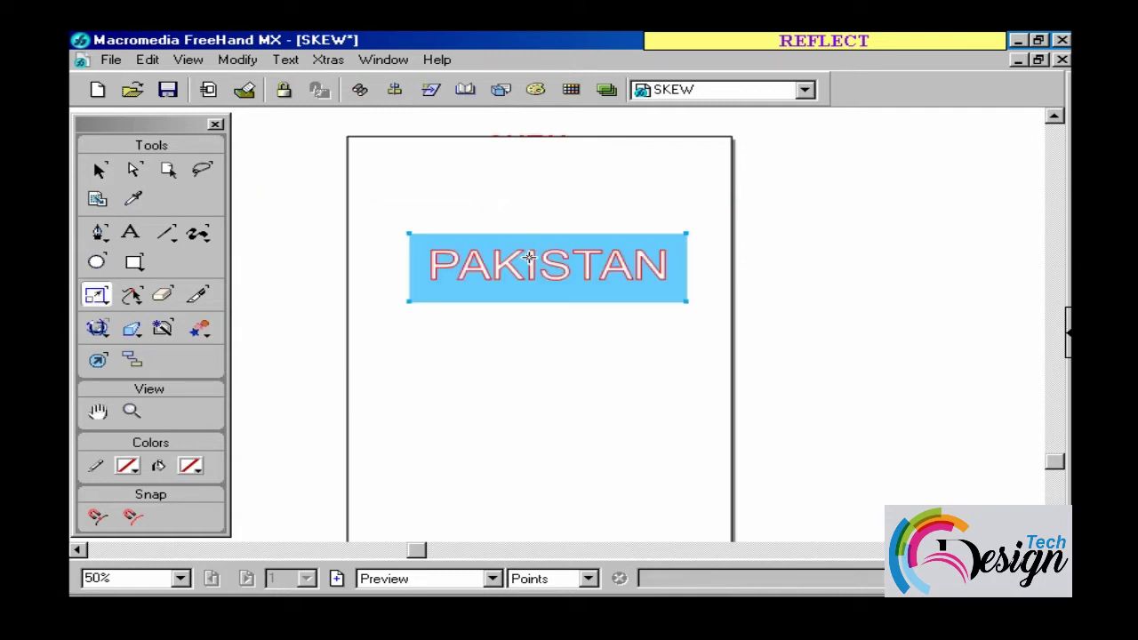
mouse_move(530, 260)
left_mouse_down()
mouse_move(597, 255)
mouse_move(605, 234)
left_mouse_up()
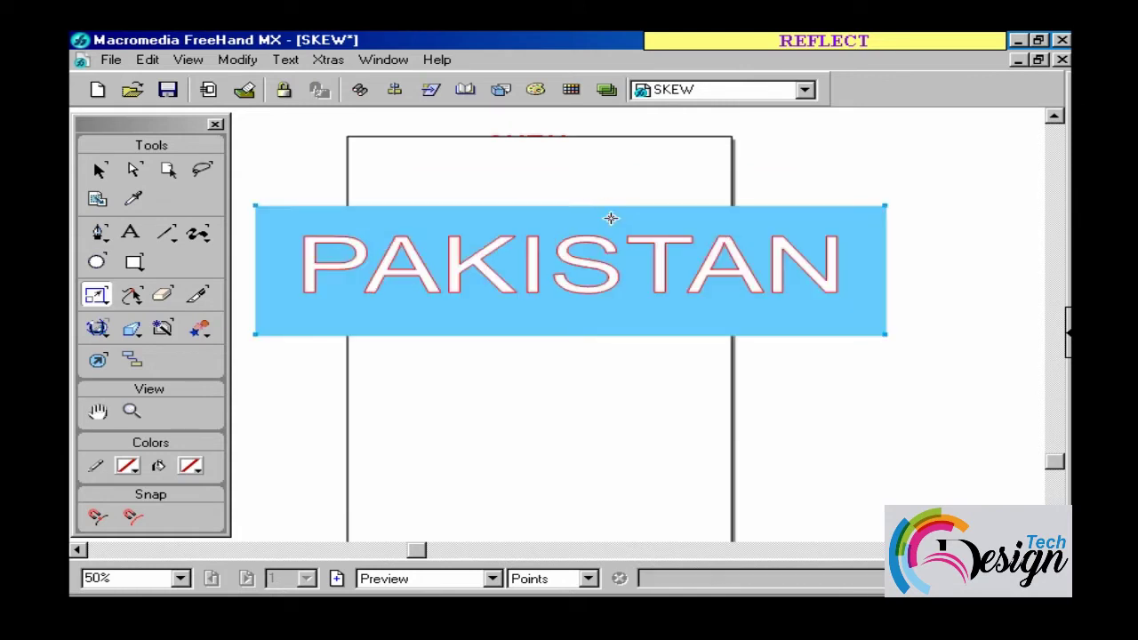
key("ctrl+z")
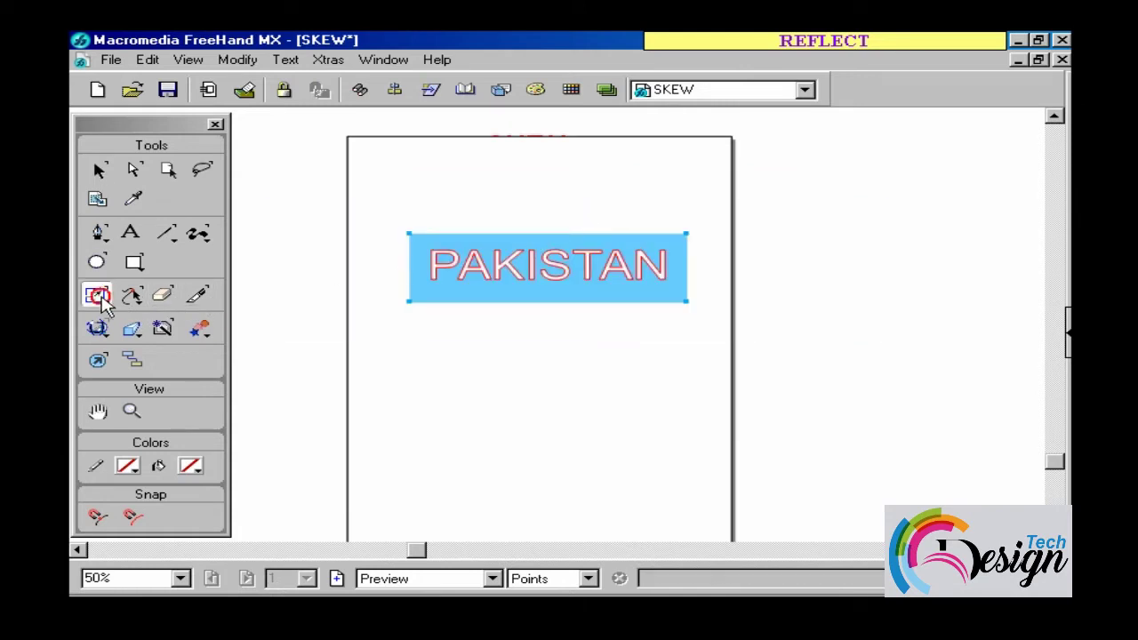
- Skew the PAKISTAN box with the Skew tool, pushing its top edge toward the upper right
left_click(102, 296)
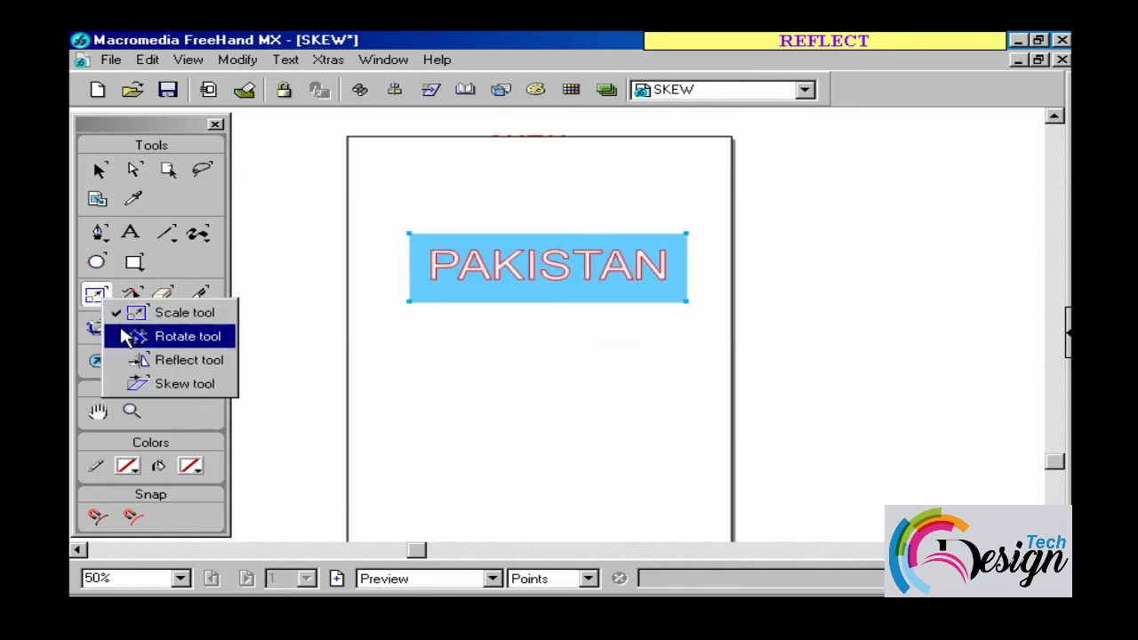
left_click(138, 384)
left_click_drag(526, 255, 597, 242)
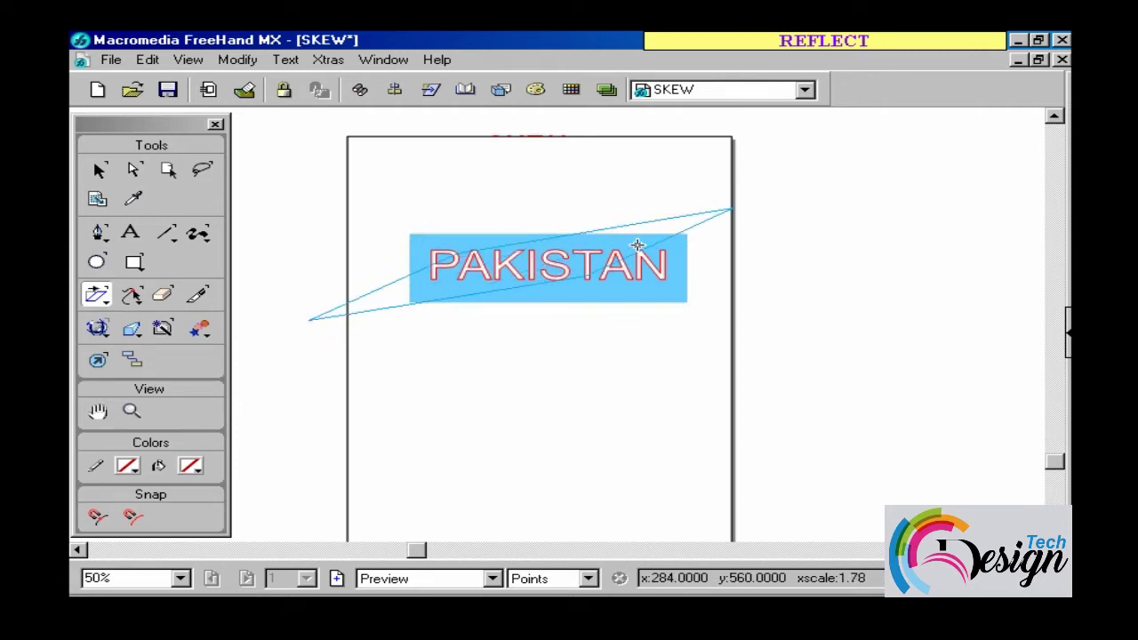
left_click_drag(597, 242, 627, 240)
- Undo the skew, then mirror PAKISTAN horizontally with the Reflect tool and flip it back
key("v")
key("ctrl+z")
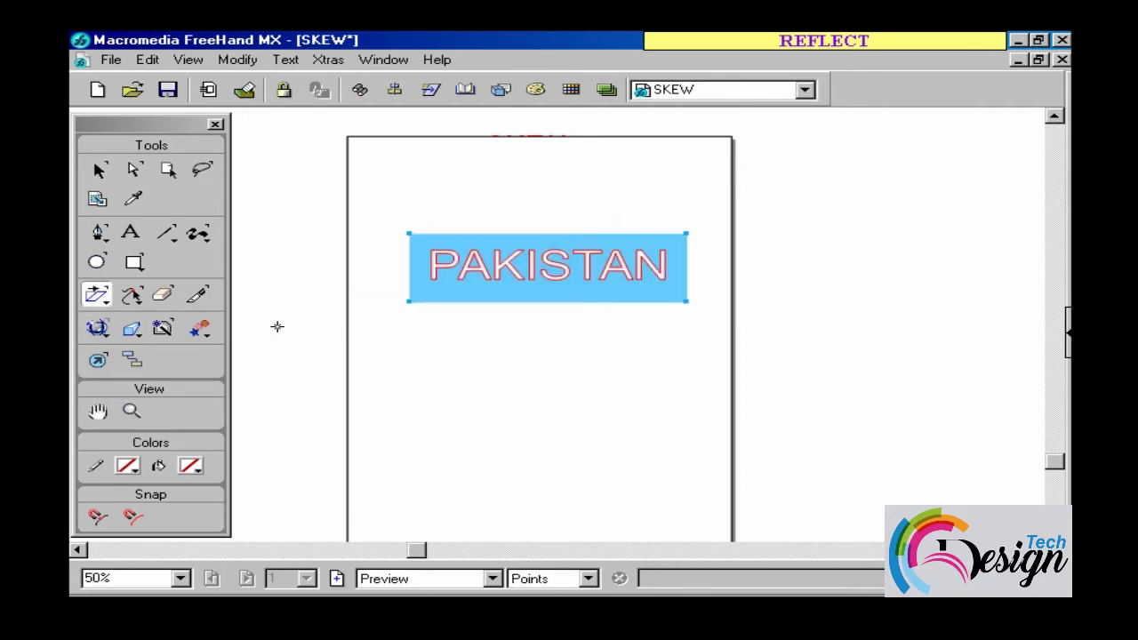
left_click(95, 296)
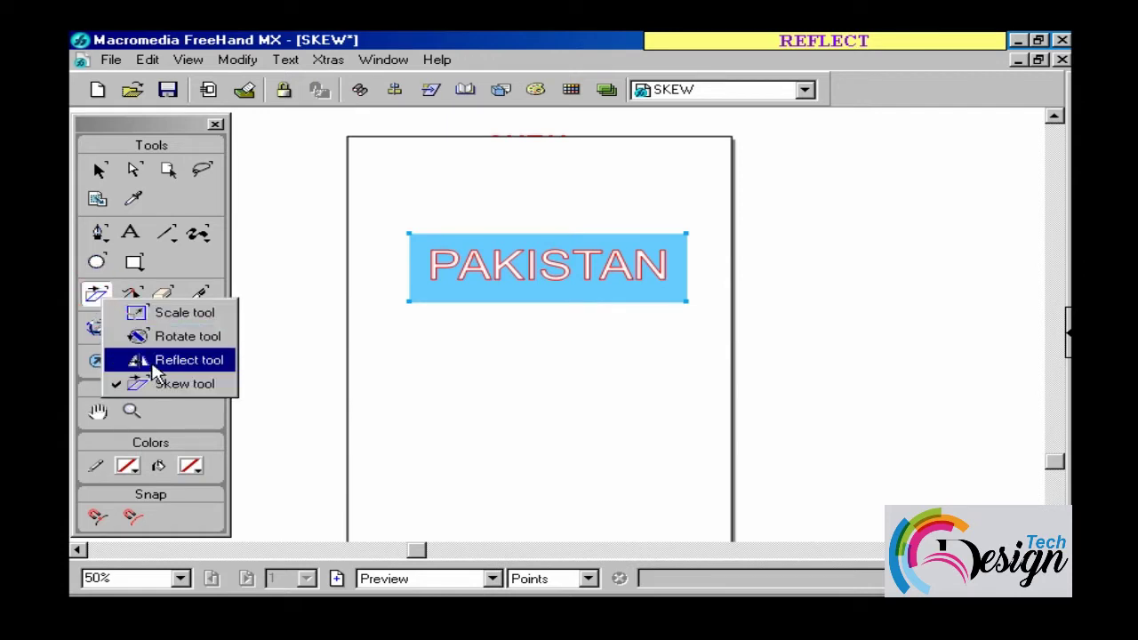
left_click(140, 361)
left_click(543, 267)
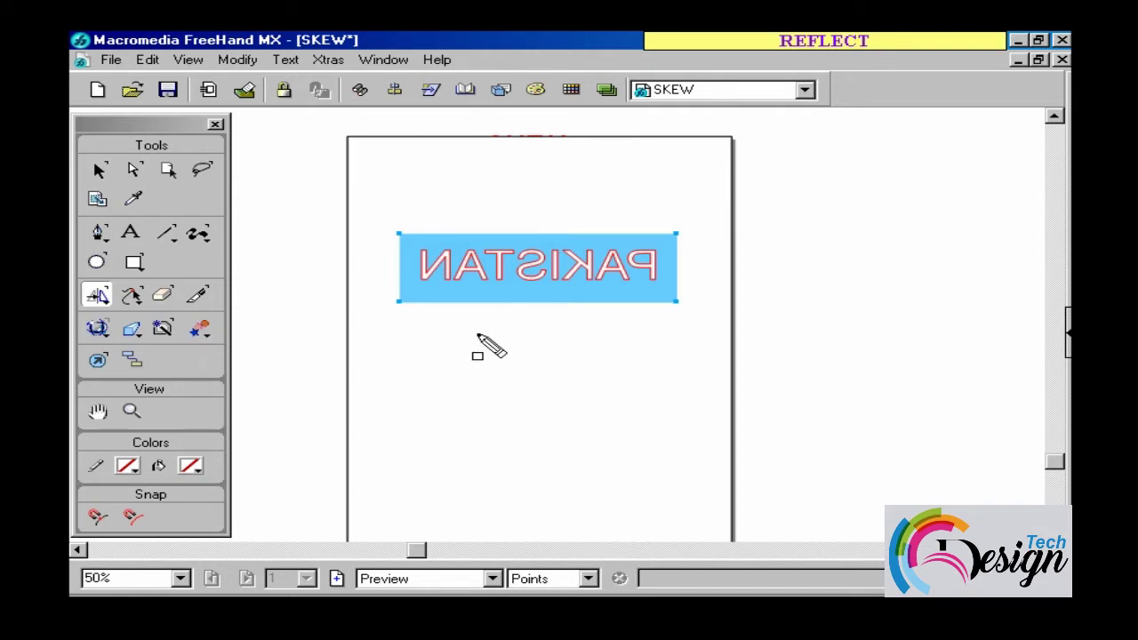
mouse_move(434, 398)
left_mouse_down()
mouse_move(644, 279)
mouse_move(441, 272)
left_mouse_up()
left_click(529, 265)
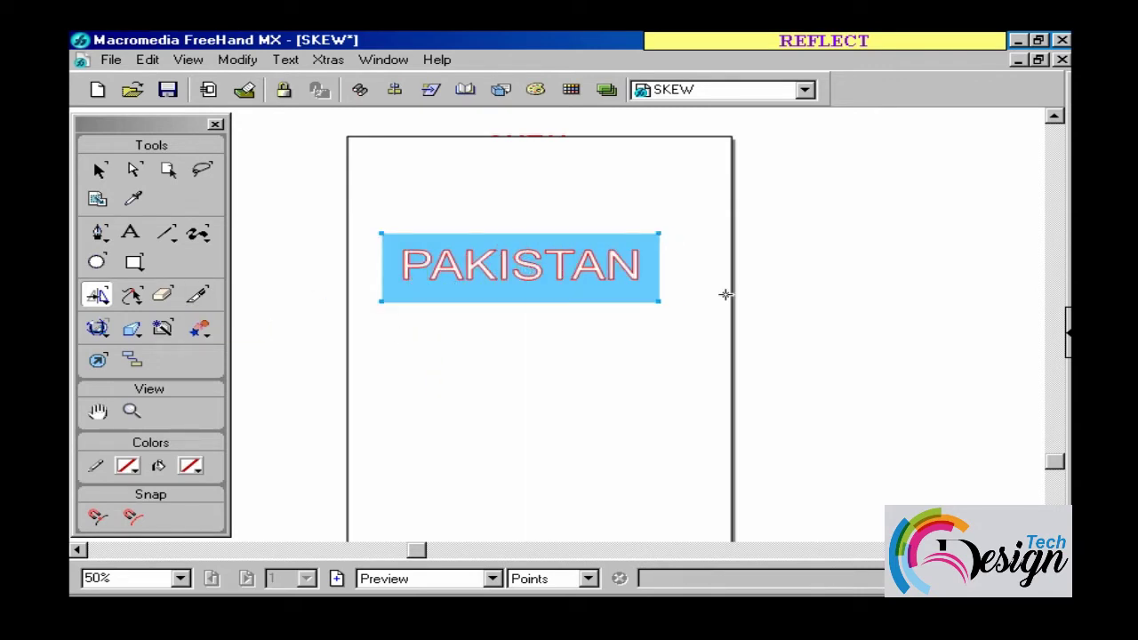
key("v")
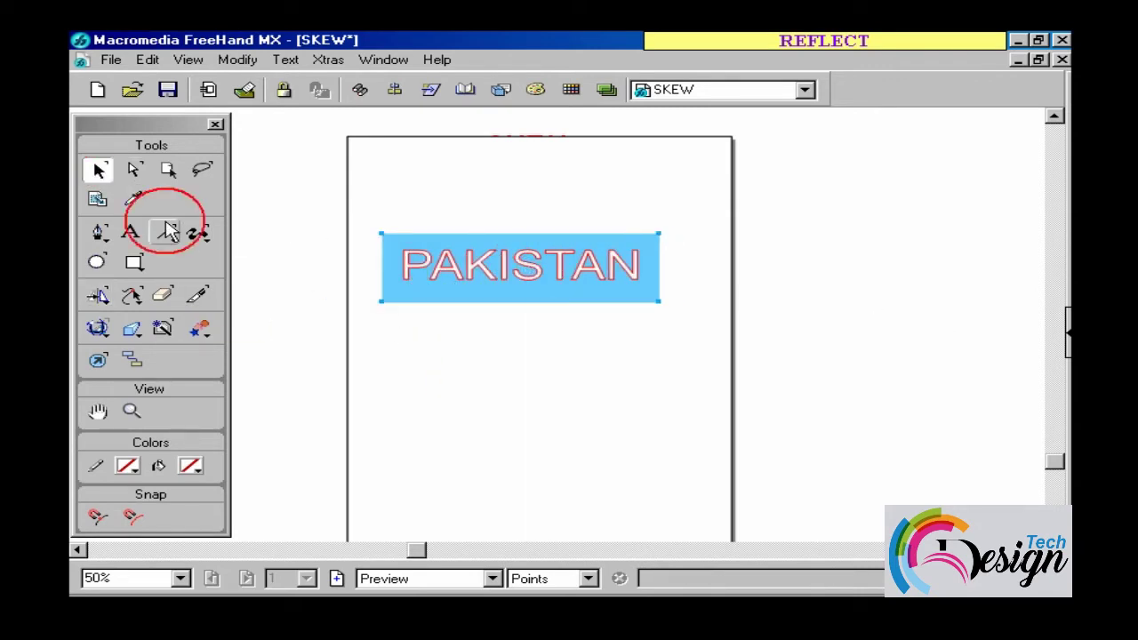
- Edit the reflect axis angle in the Transform panel and apply the reflection to PAKISTAN
left_click(1068, 331)
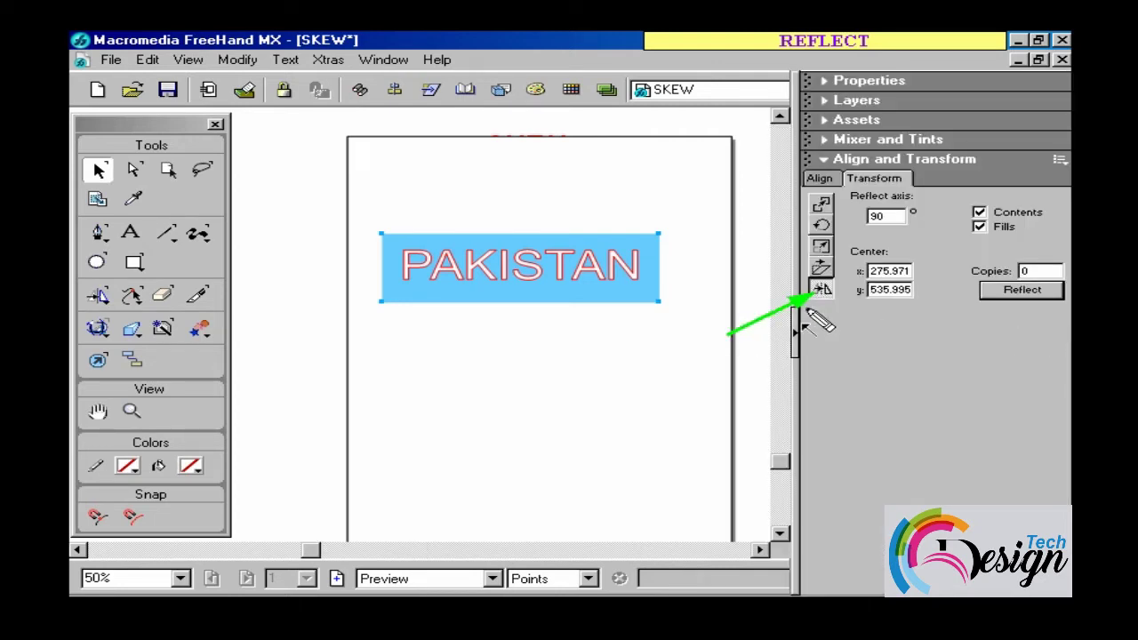
double_click(882, 216)
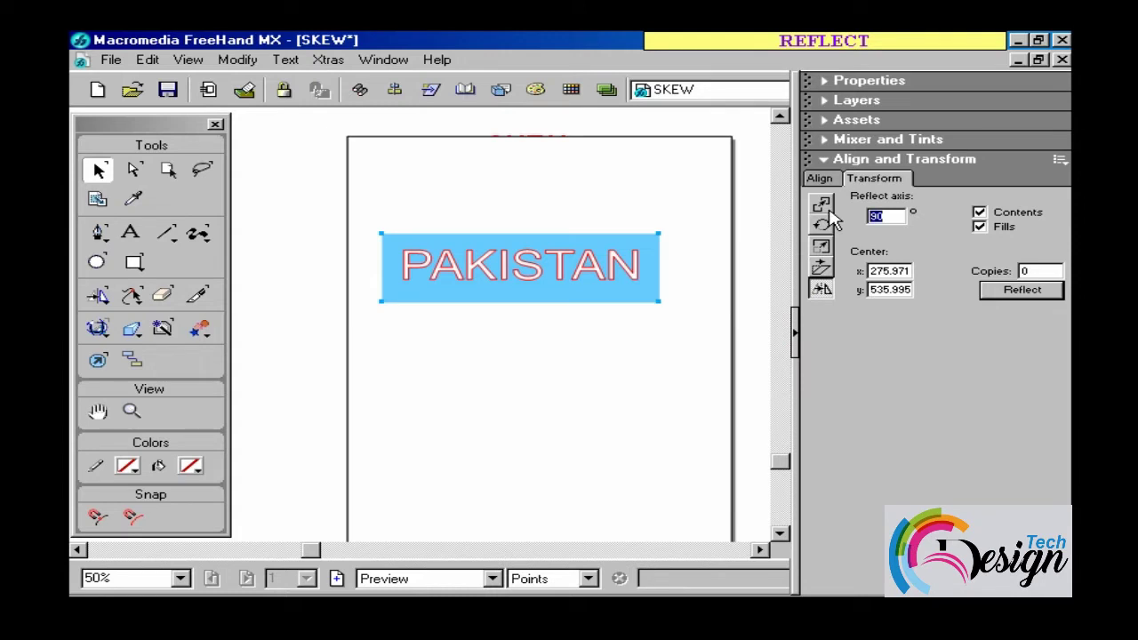
type("45")
double_click(858, 215)
left_click(1027, 292)
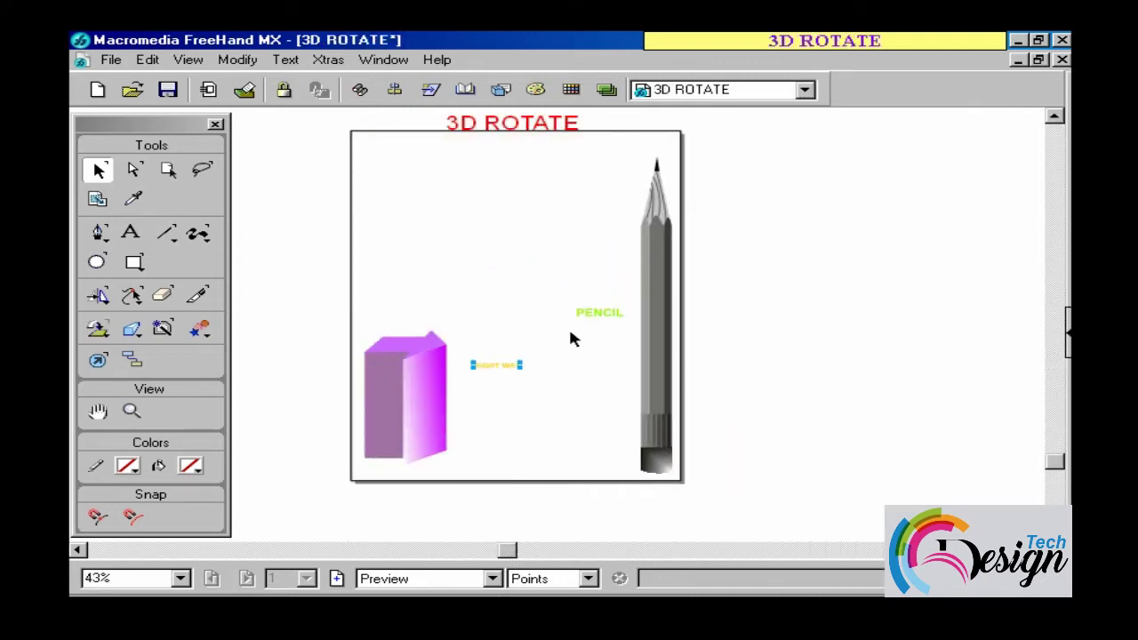
- Zoom in on the purple box and move the RIGHT WAY text onto its right face
key("Tab")
key("z")
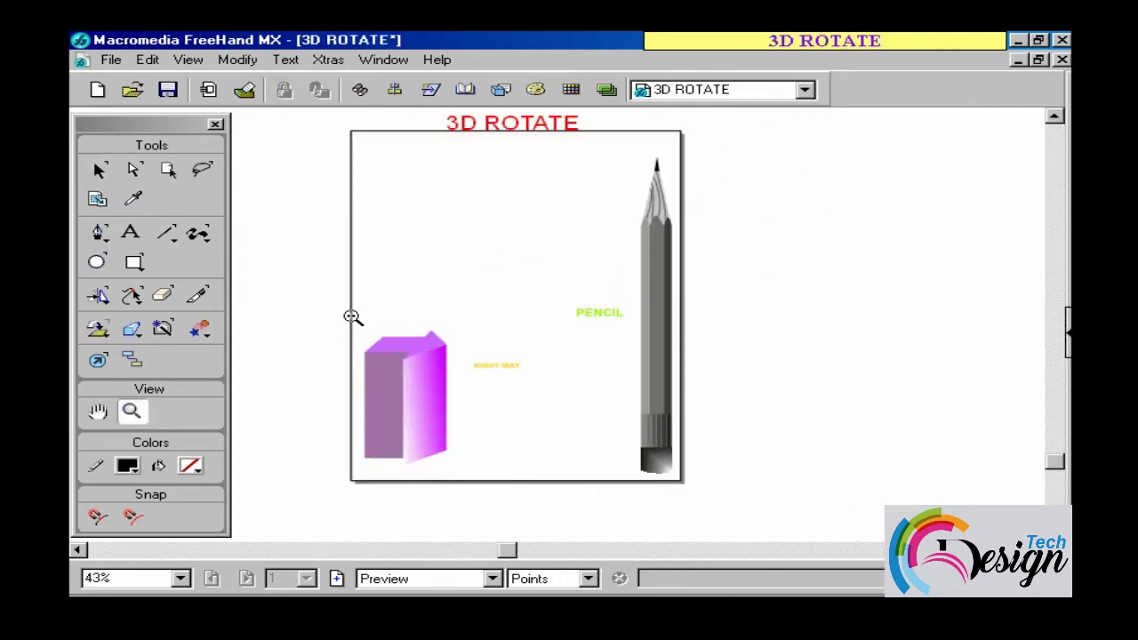
left_click_drag(336, 301, 547, 476)
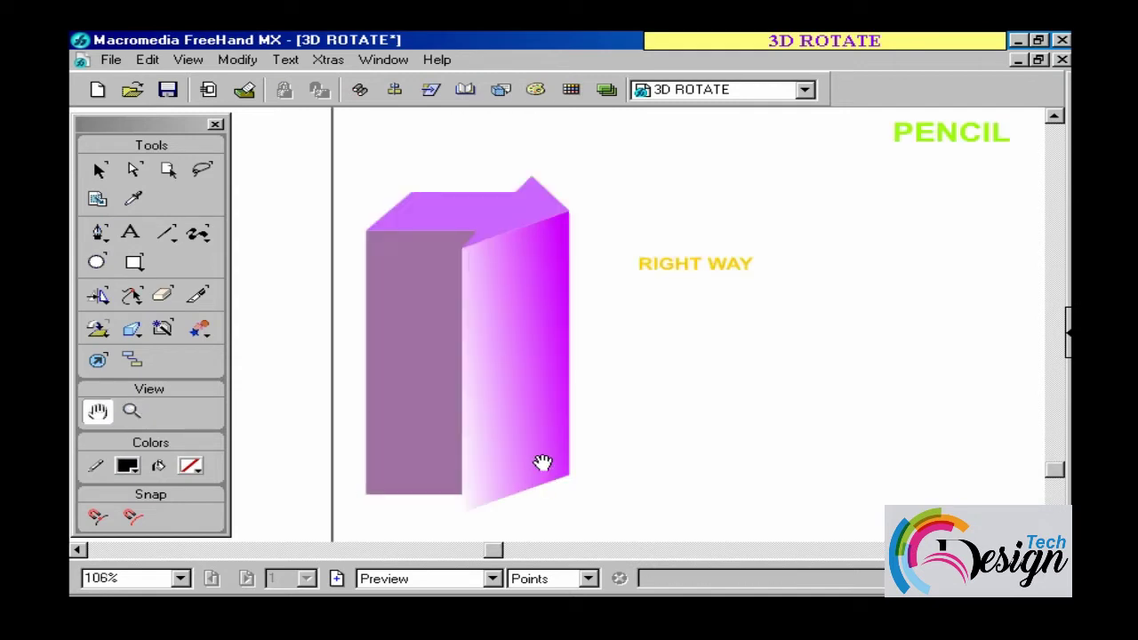
key("v")
left_click_drag(691, 276, 542, 285)
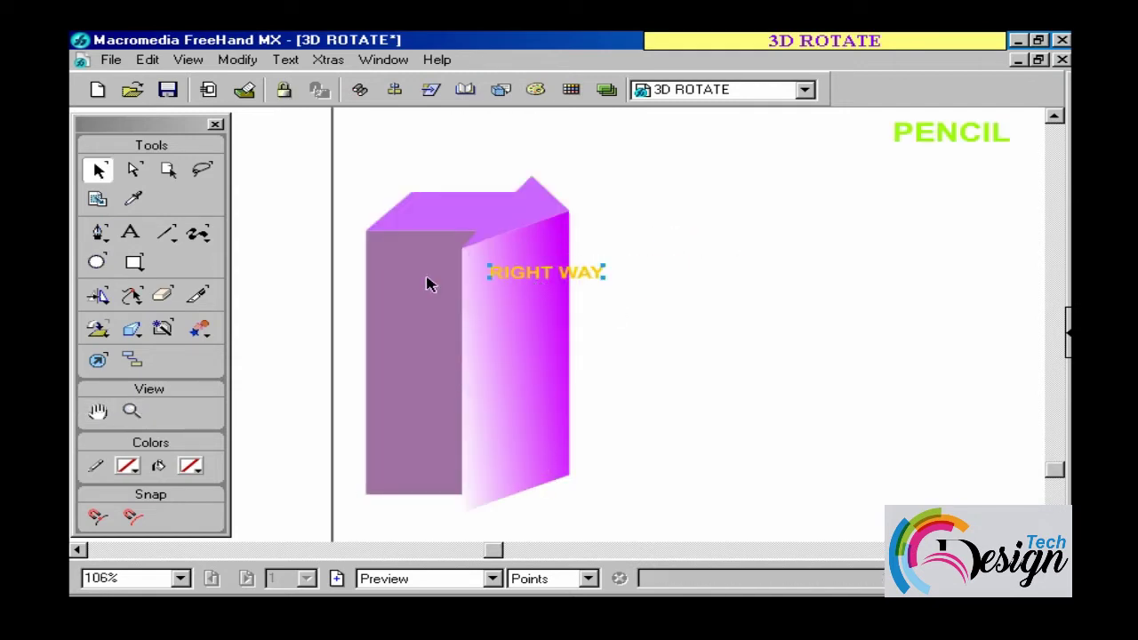
key("z")
left_click_drag(350, 155, 686, 384)
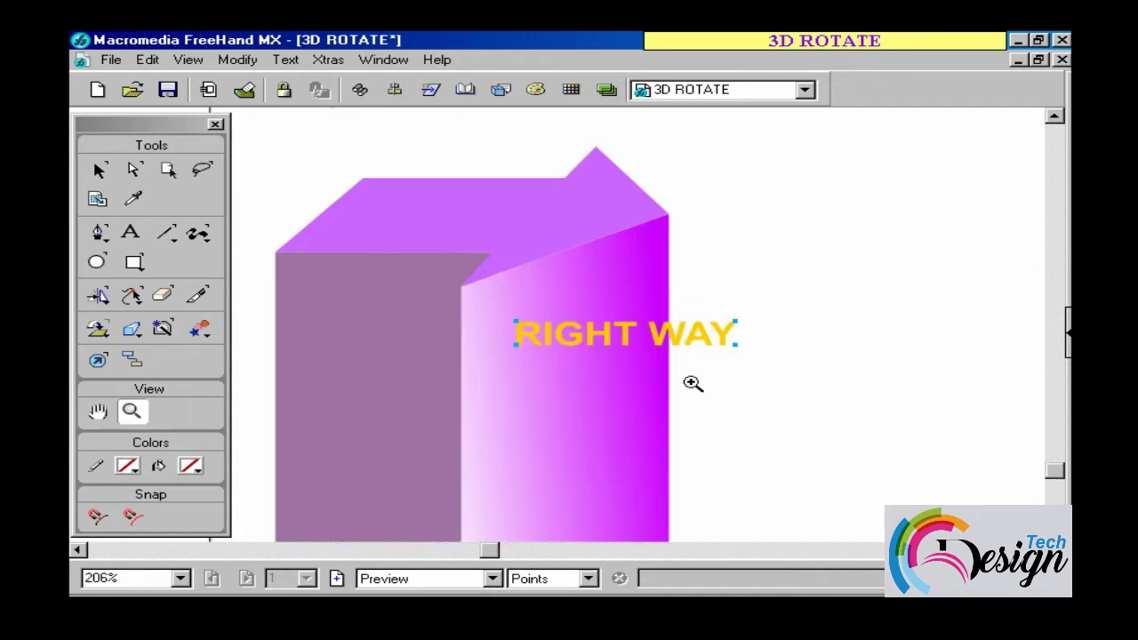
left_click_drag(620, 338, 581, 317)
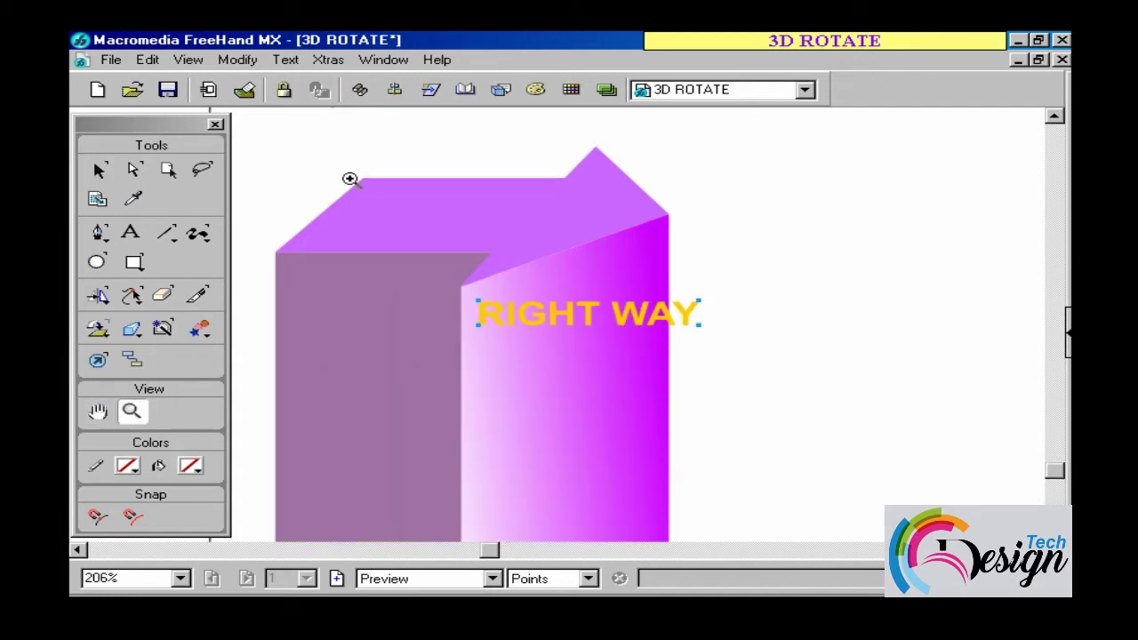
- Return to 200% zoom framing the whole box, and bring up the perspective and 3D tools
left_click_drag(350, 179, 780, 406)
key("v")
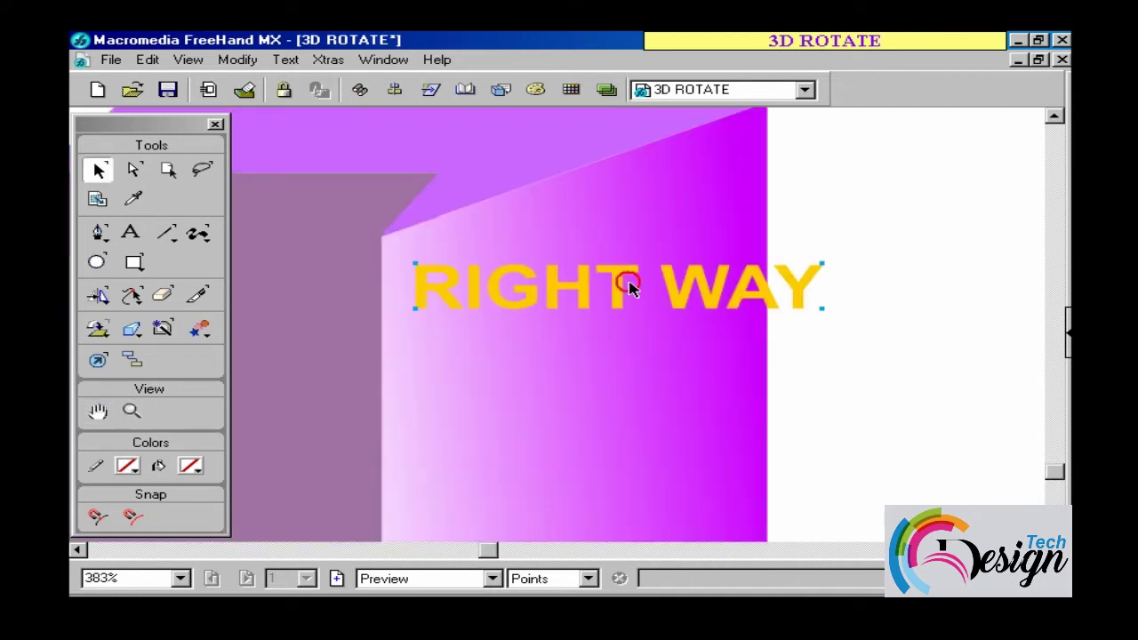
key("ctrl+2")
left_click_drag(623, 279, 665, 289)
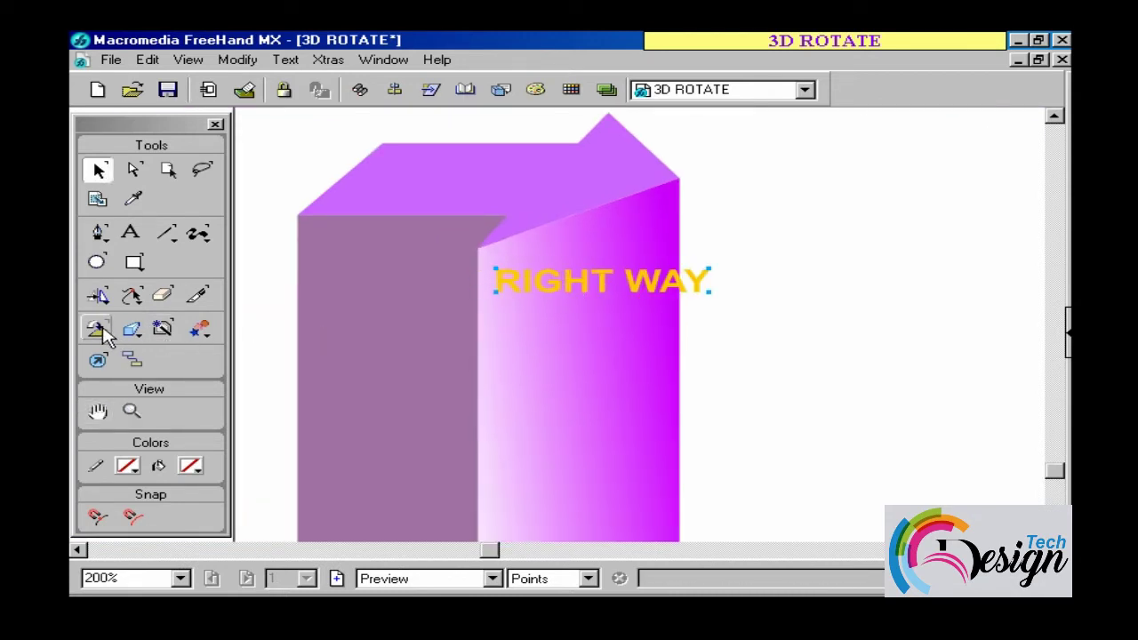
left_click_drag(99, 329, 138, 372)
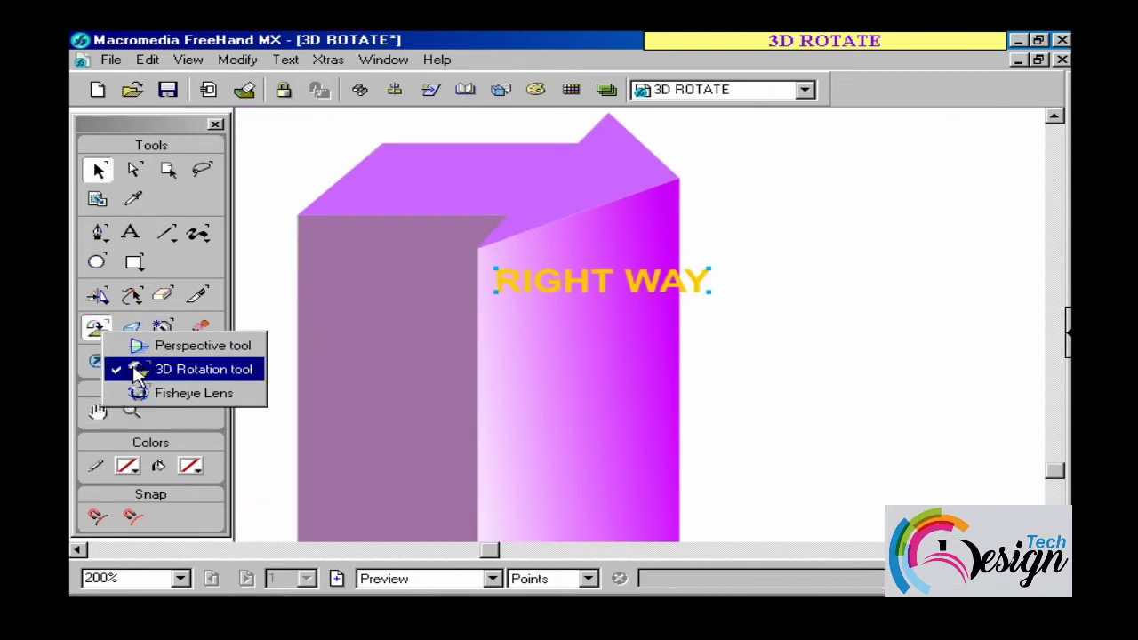
- 3D-rotate, then rotate, the RIGHT WAY text so it slants upward along the box face
left_click(240, 374)
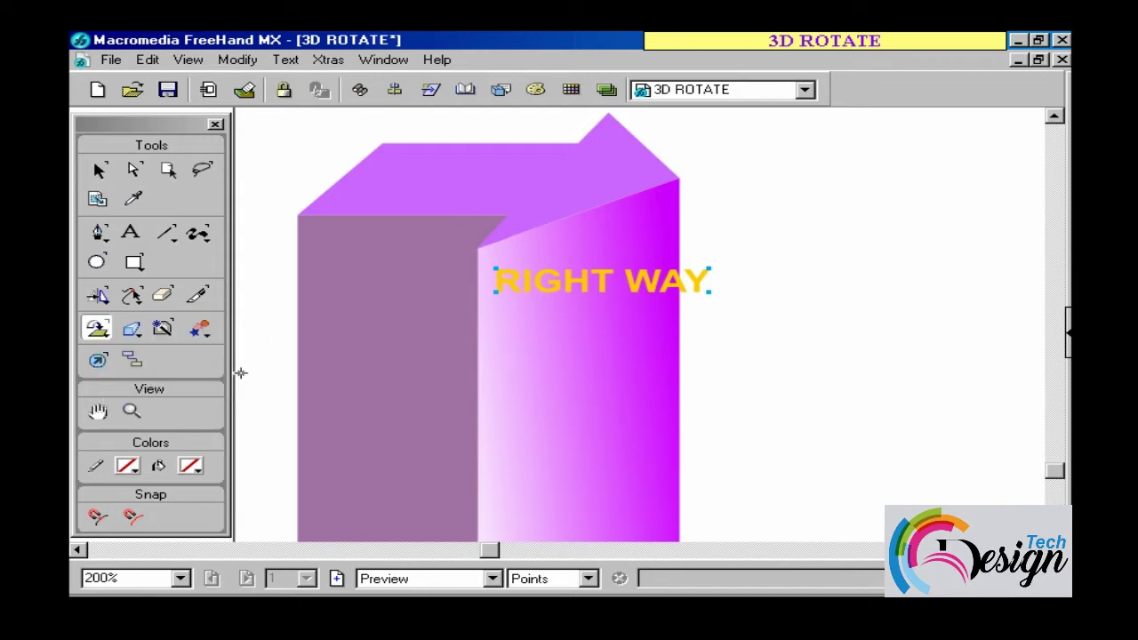
left_click_drag(564, 289, 618, 269)
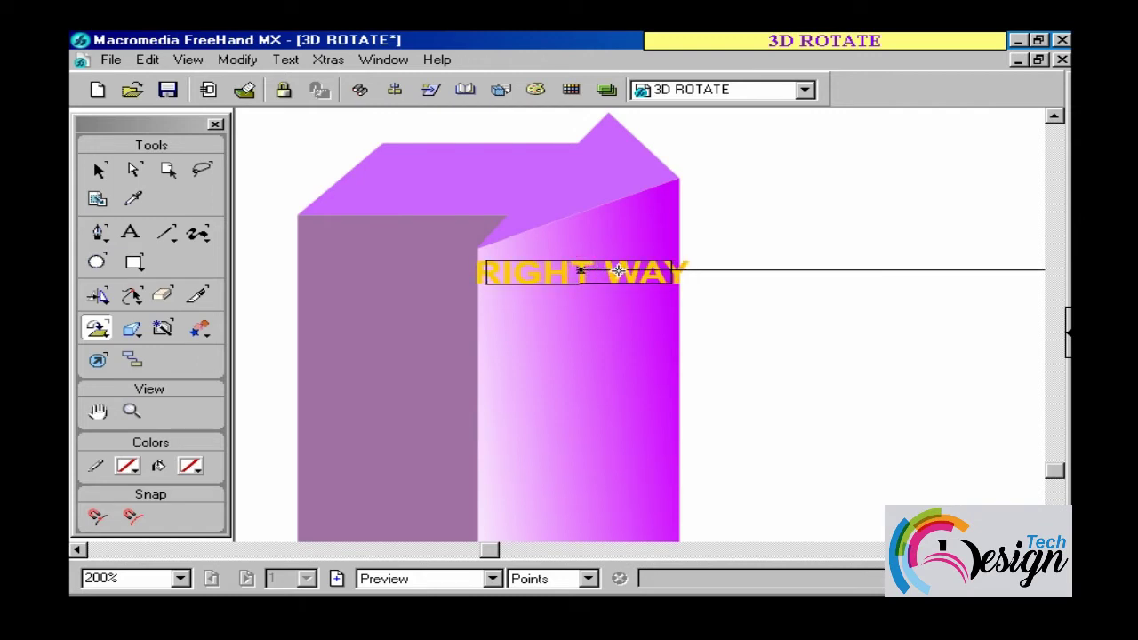
left_click_drag(623, 270, 628, 272)
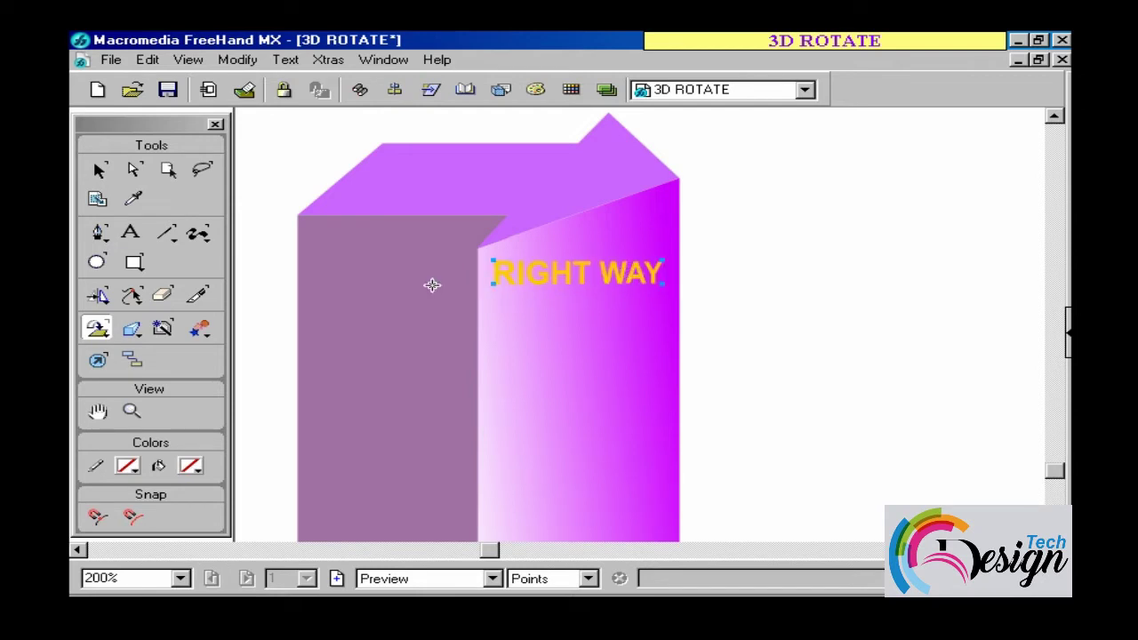
left_click(99, 296)
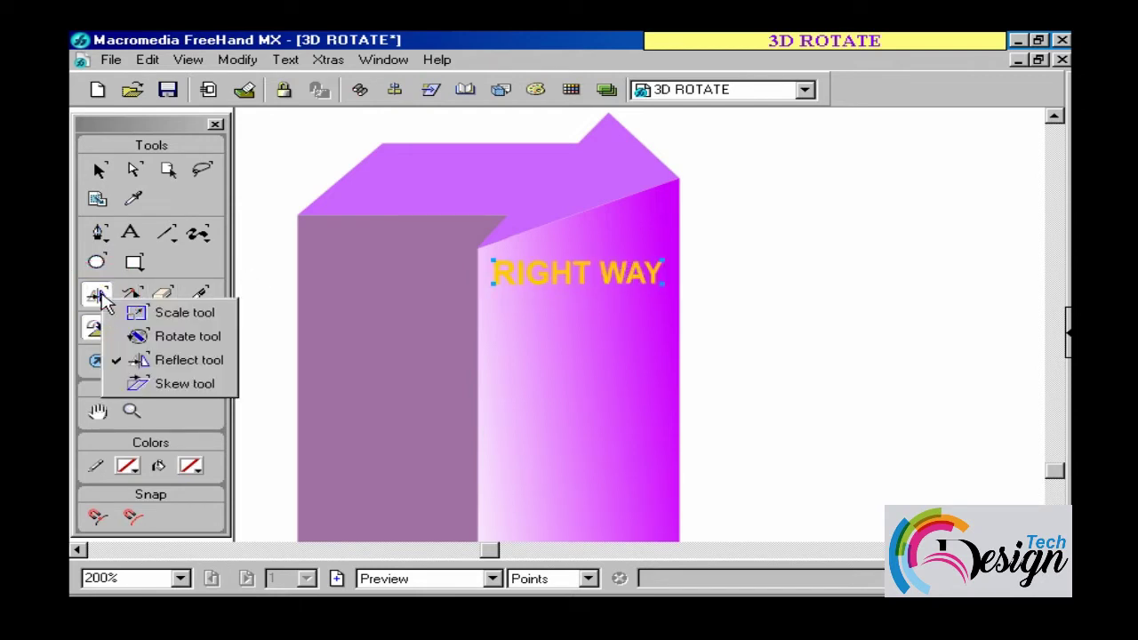
left_click(178, 337)
left_click_drag(680, 271, 743, 225)
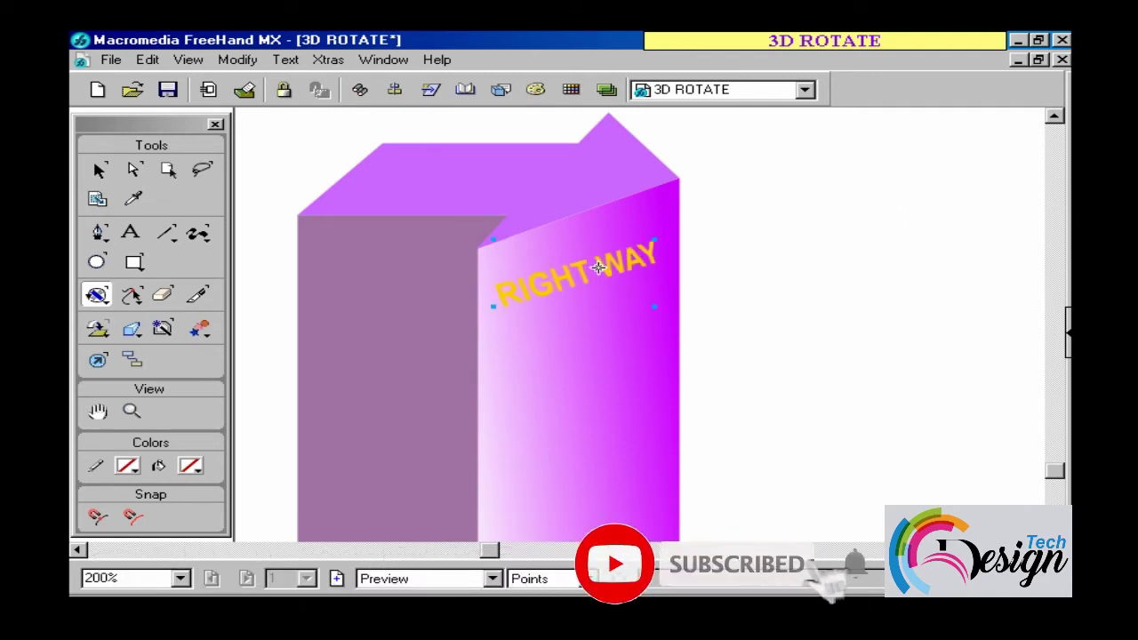
left_click_drag(582, 271, 582, 272)
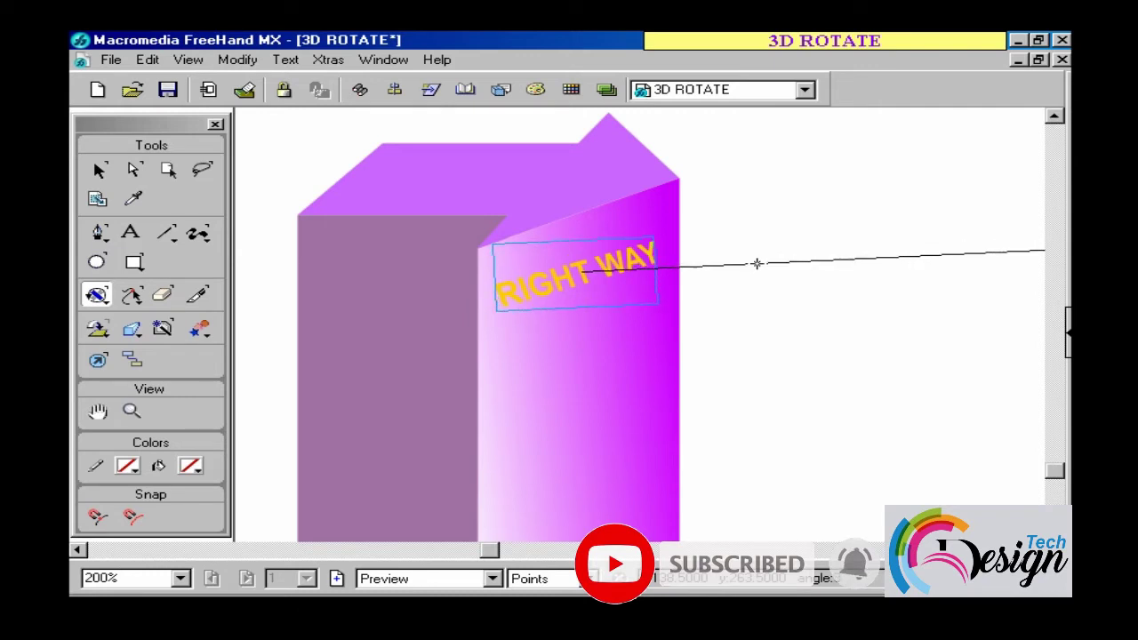
left_click_drag(754, 256, 755, 272)
- Fine-tune RIGHT WAY's tilt, nudge it into place on the box, and zoom out to 100%
left_click_drag(614, 272, 758, 282)
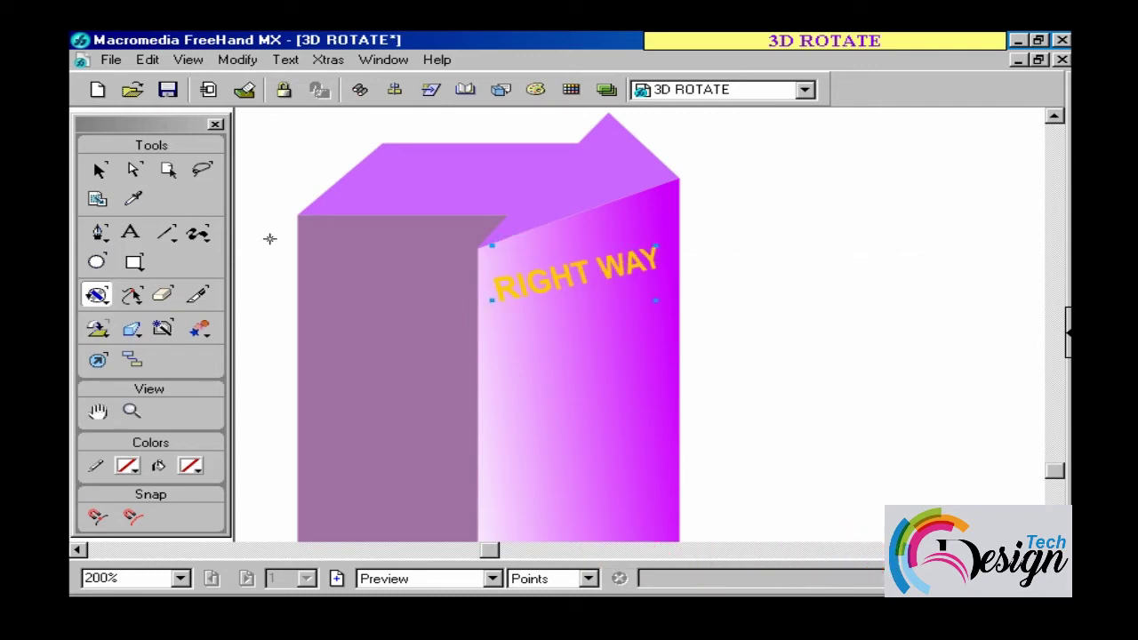
left_click_drag(594, 270, 422, 270)
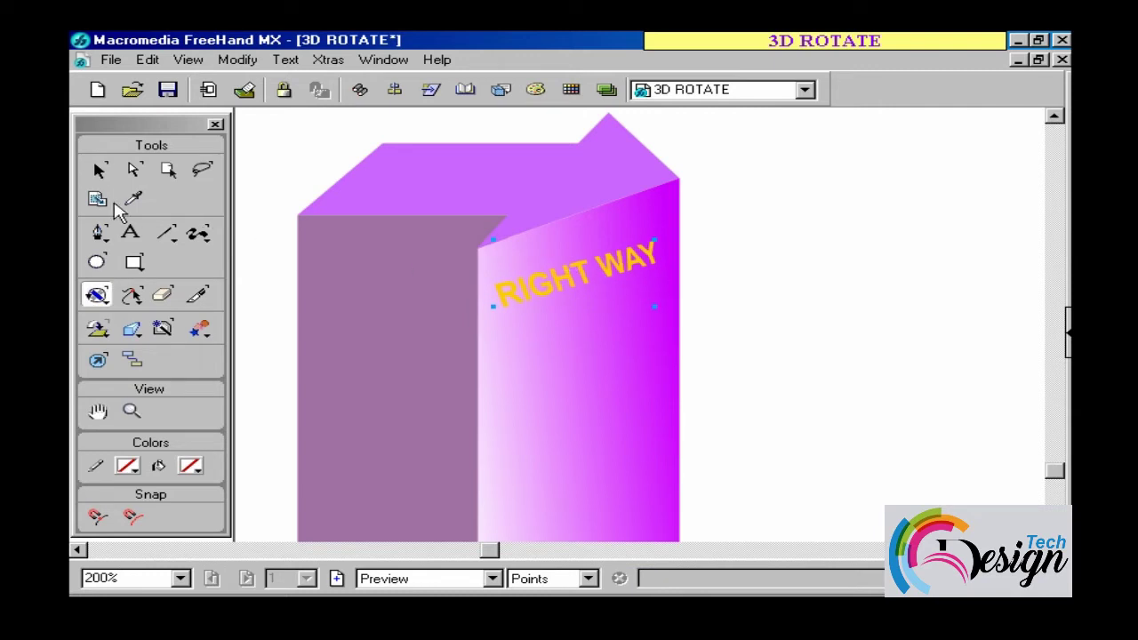
left_click(100, 169)
left_click(312, 183)
left_click_drag(606, 259, 609, 262)
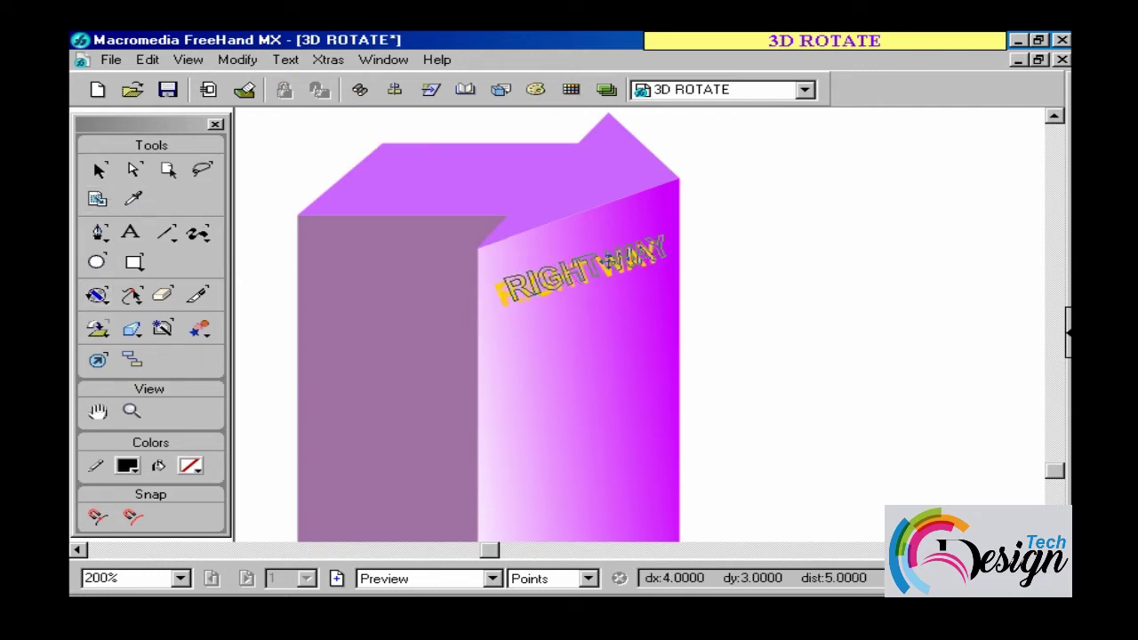
left_click(712, 294, "ctrl+alt")
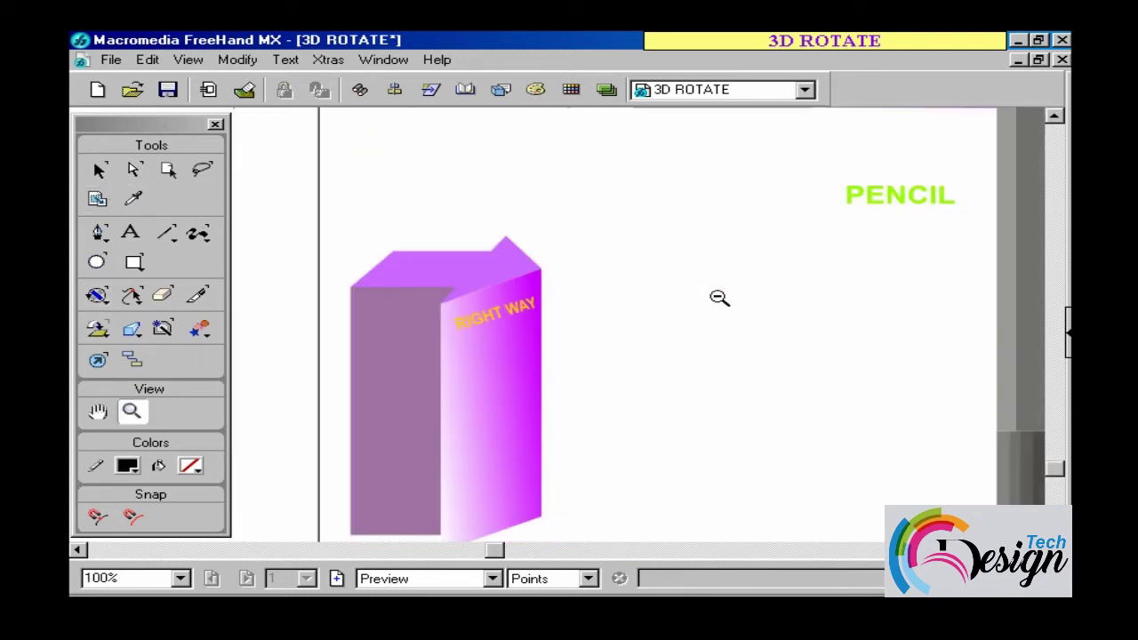
- Zoom in and move the PENCIL label against the grey pencil
left_click(716, 296, "alt")
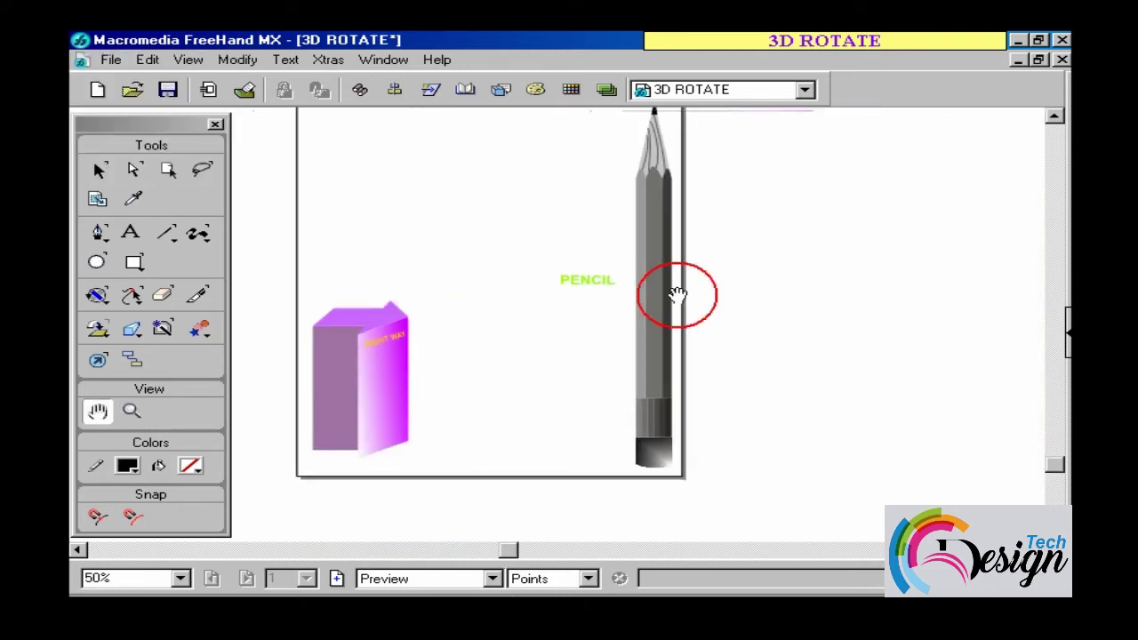
left_click_drag(512, 229, 719, 348)
key("v")
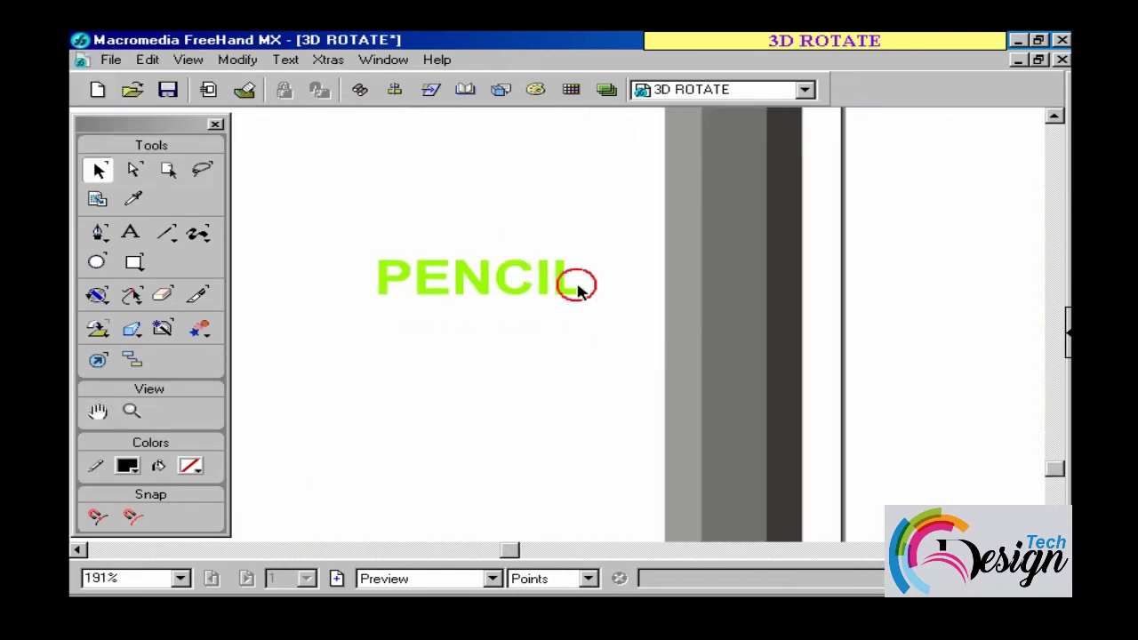
left_click_drag(529, 275, 598, 276)
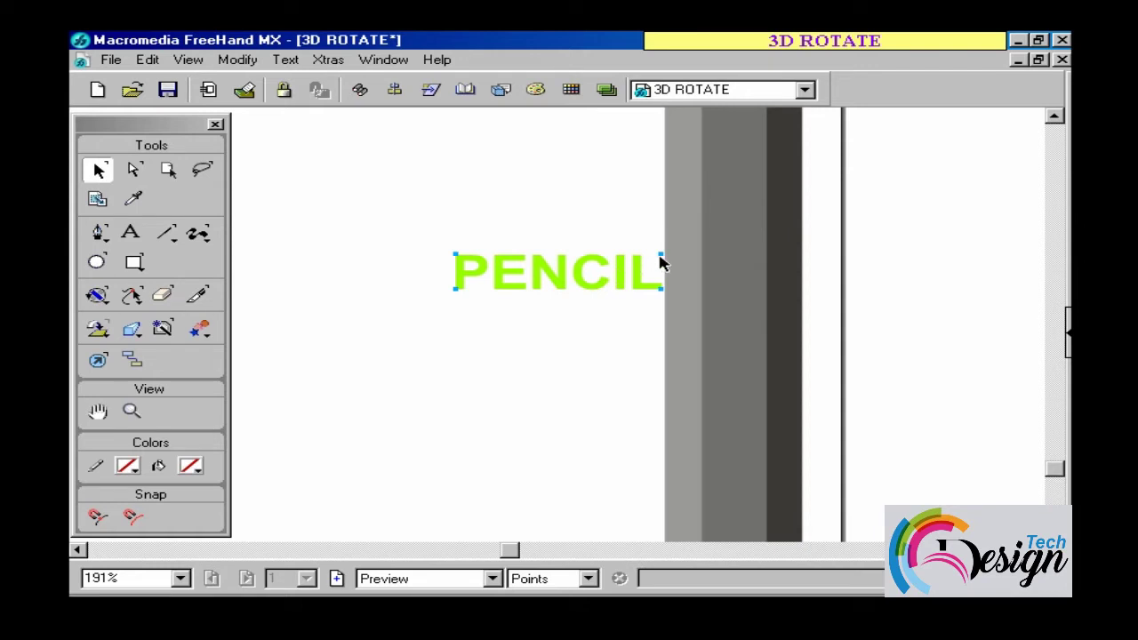
left_click_drag(661, 258, 636, 259)
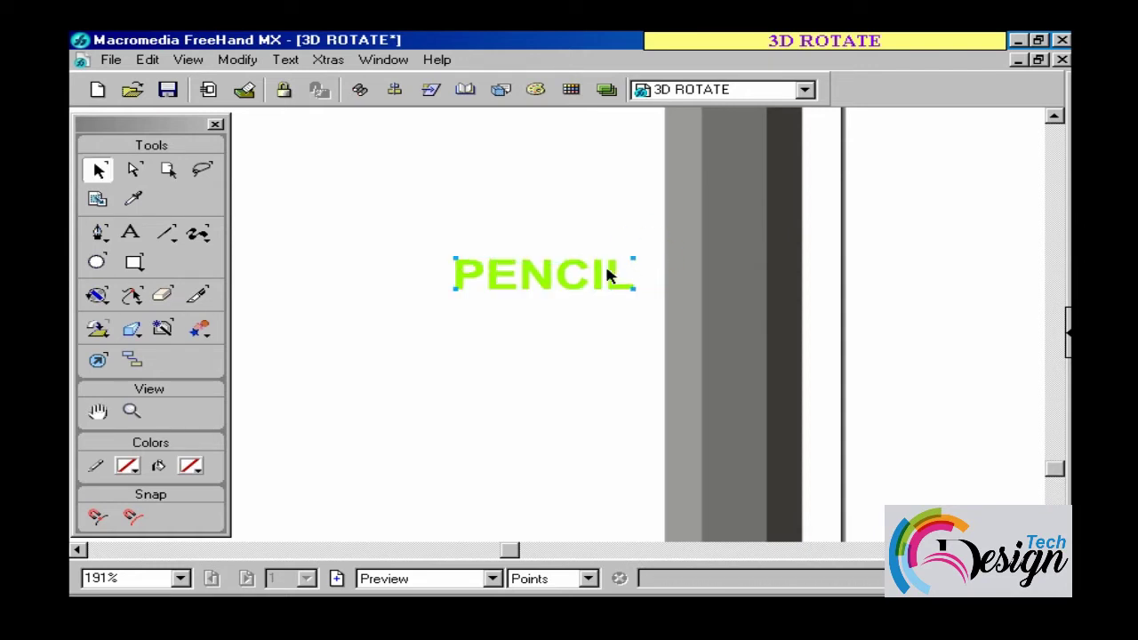
- Rotate PENCIL 90° in 3D so it stands vertically, then move it up and right
left_click(96, 295)
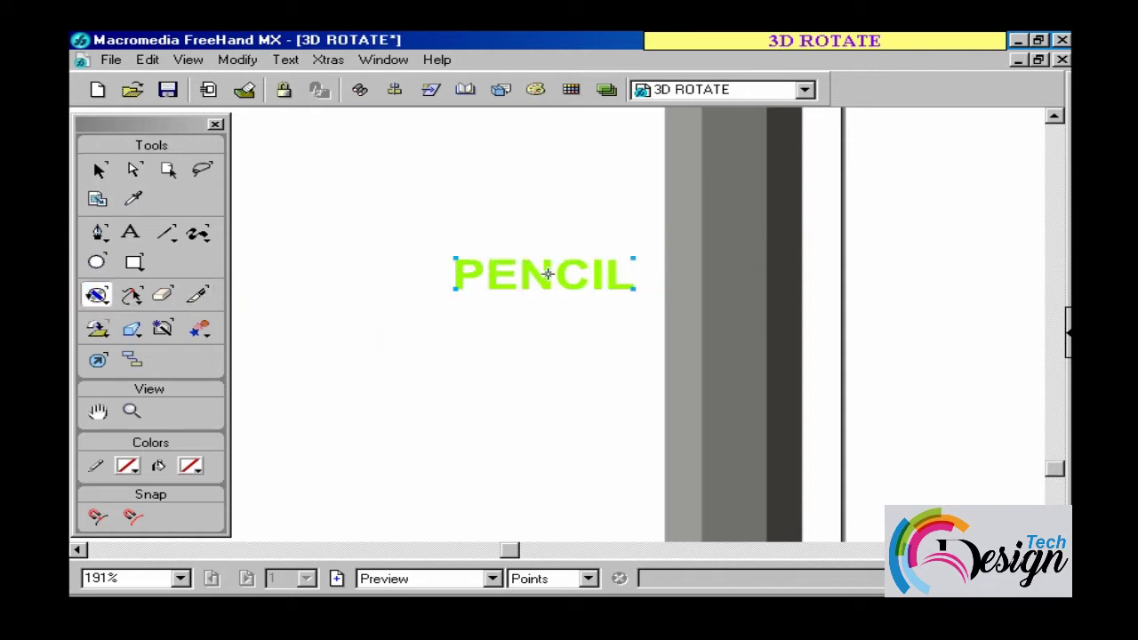
mouse_move(540, 273)
left_mouse_down()
mouse_move(572, 366)
mouse_move(590, 228)
left_mouse_up()
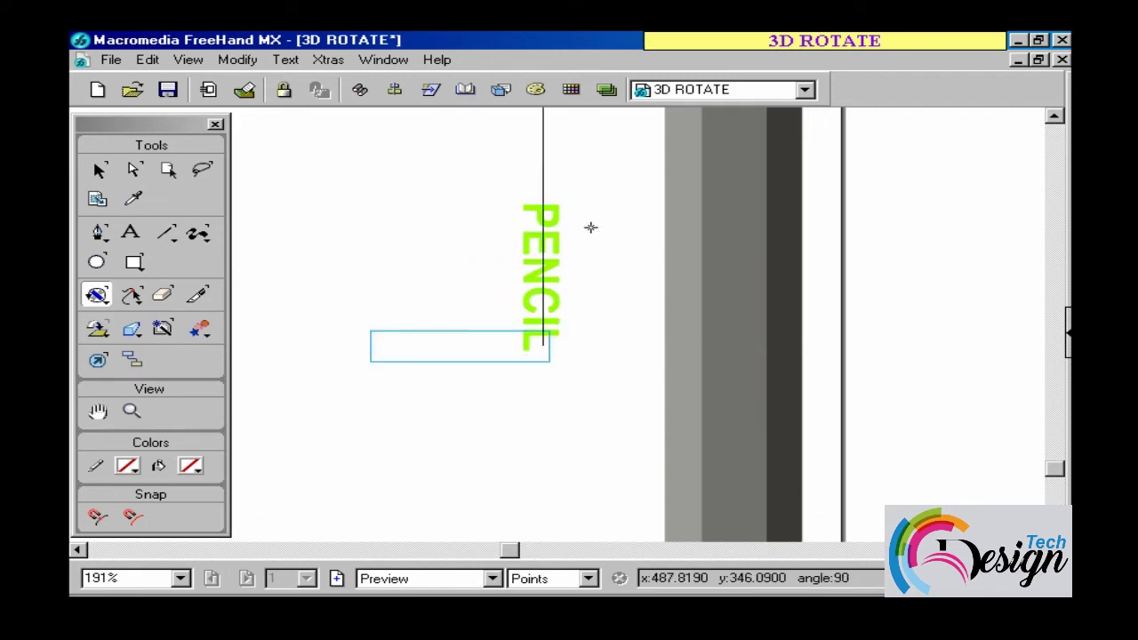
left_click_drag(532, 200, 434, 209)
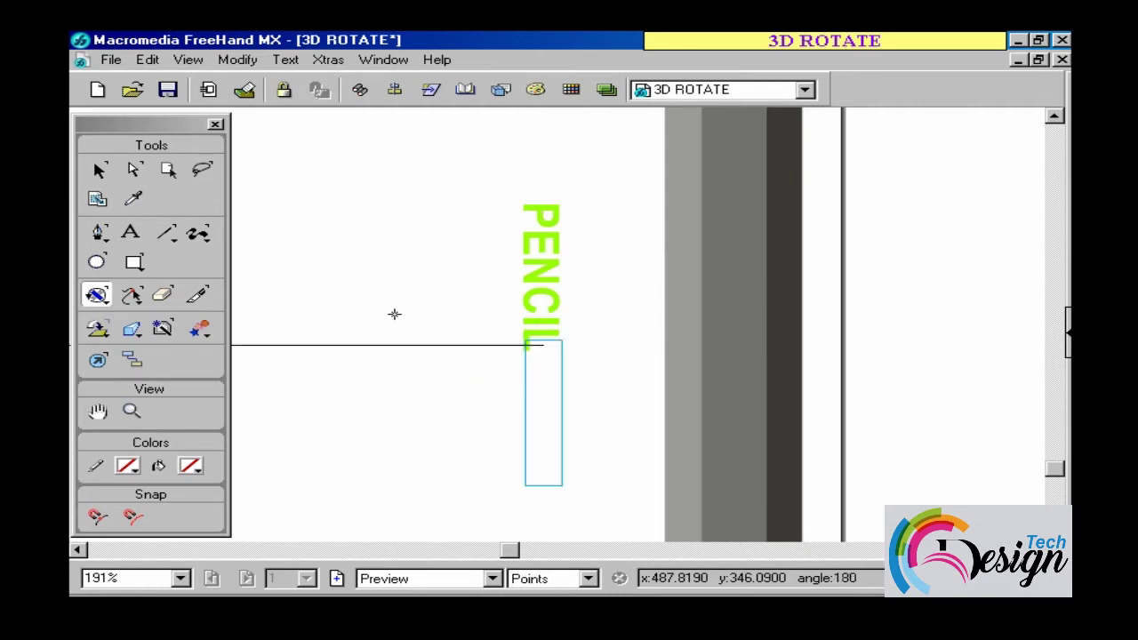
left_click_drag(398, 272, 394, 313)
left_click(98, 170)
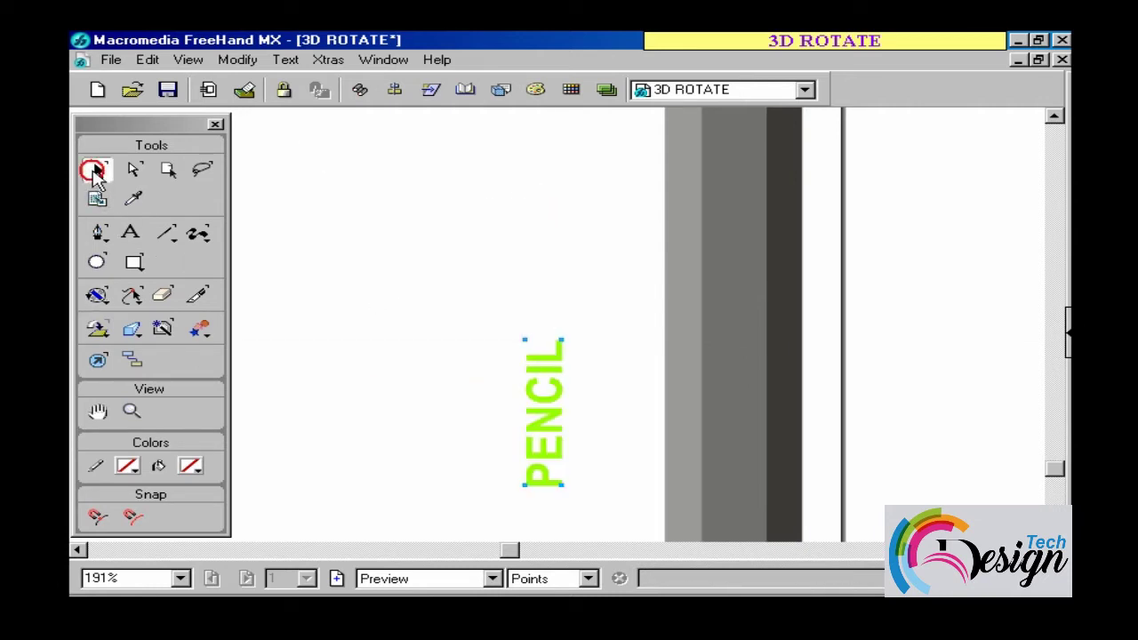
left_click(477, 392)
mouse_move(553, 400)
left_mouse_down()
mouse_move(652, 332)
mouse_move(669, 338)
mouse_move(625, 333)
mouse_move(680, 347)
left_mouse_up()
left_click(98, 329)
- Position PENCIL on the pencil body, zoom in to check it, then zoom back out to 100%
left_click(98, 171)
left_click(401, 272)
key("z")
left_click_drag(597, 243, 630, 270)
key("v")
left_click(575, 331)
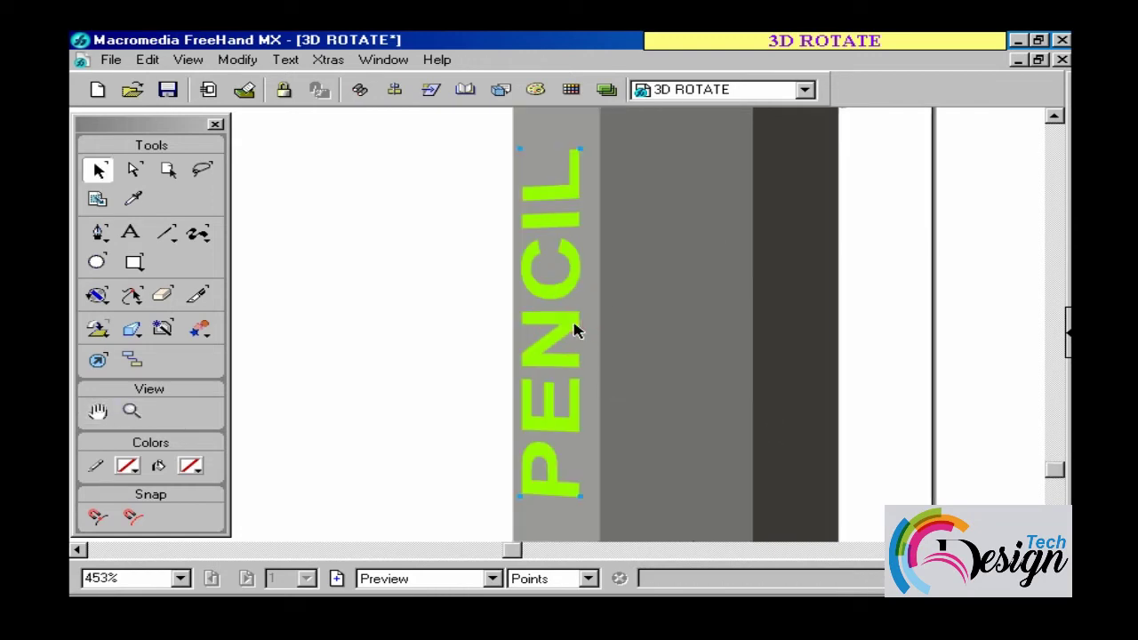
left_click(379, 354)
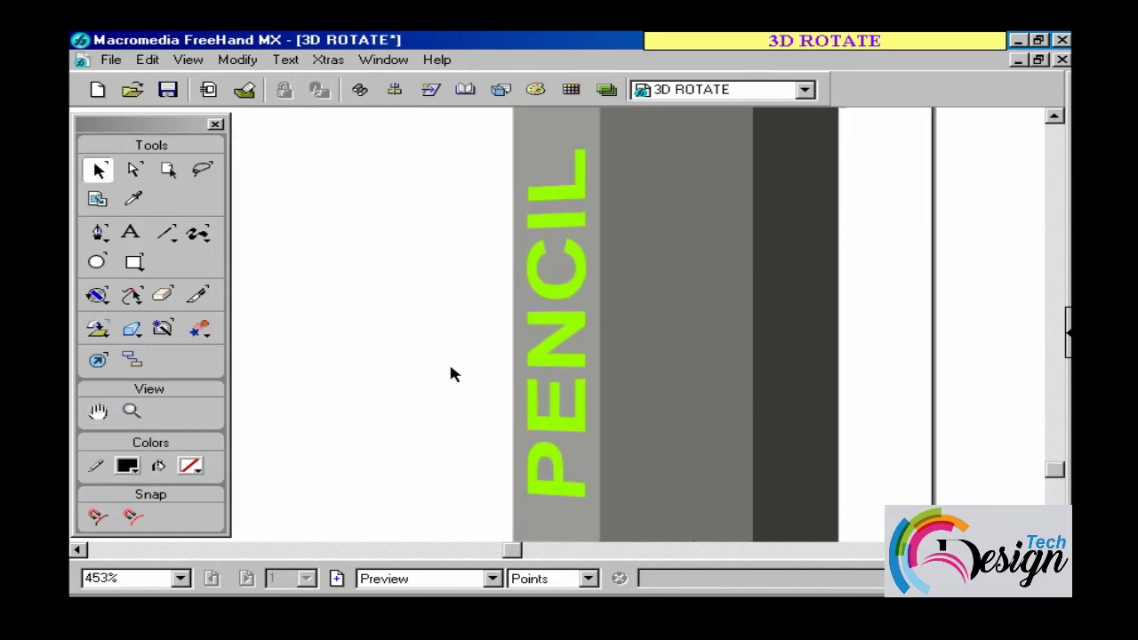
key("z")
left_click(460, 362, "alt")
left_click(463, 363, "alt")
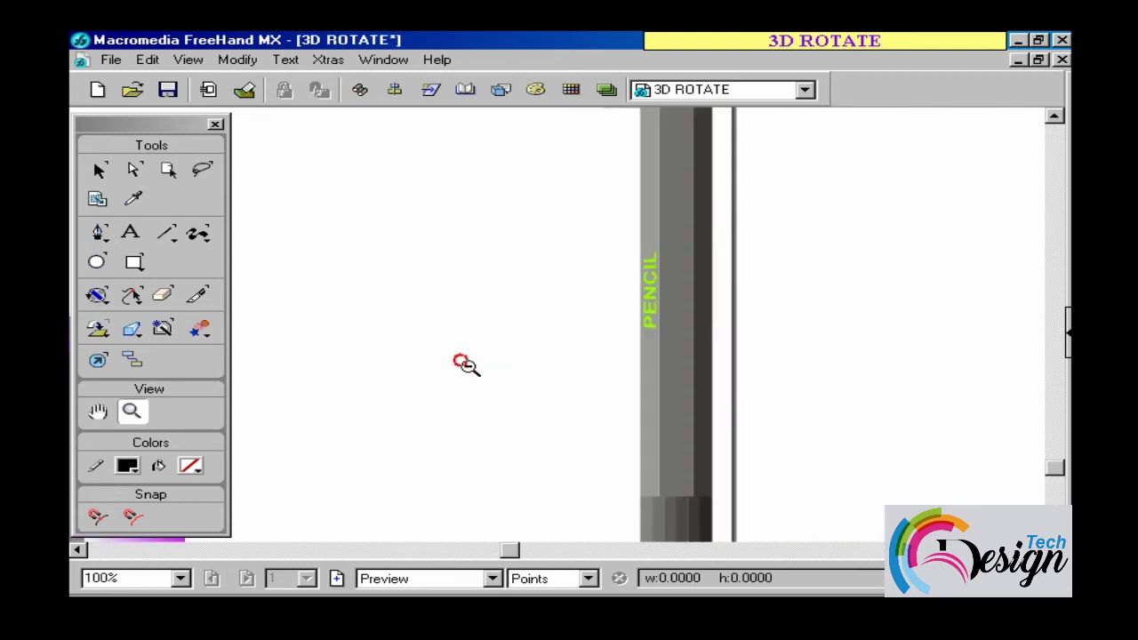
key("v")
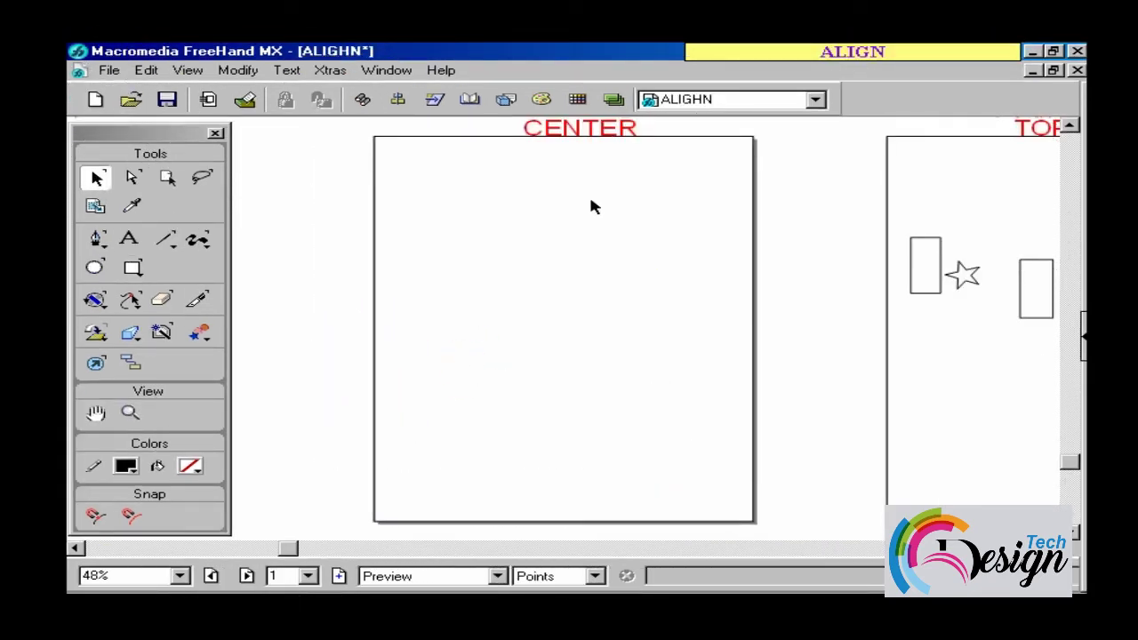
- Draw a large square with a smaller rectangle inside, plus a large and a small circle below
left_click(133, 268)
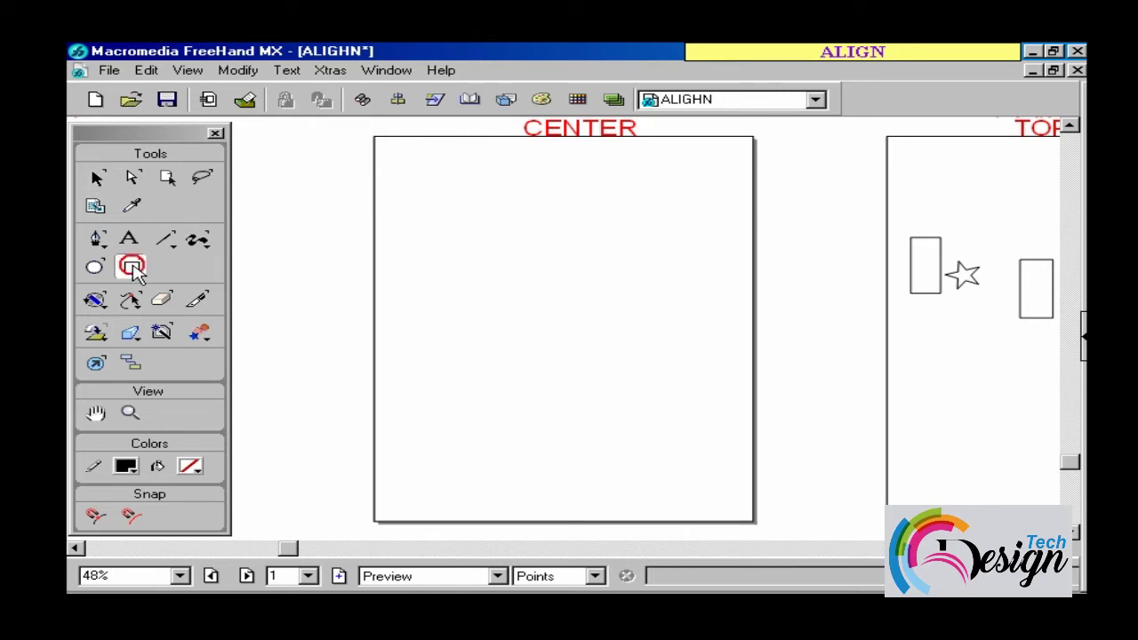
mouse_move(464, 209)
left_mouse_down()
mouse_move(523, 283)
mouse_move(668, 365)
left_mouse_up()
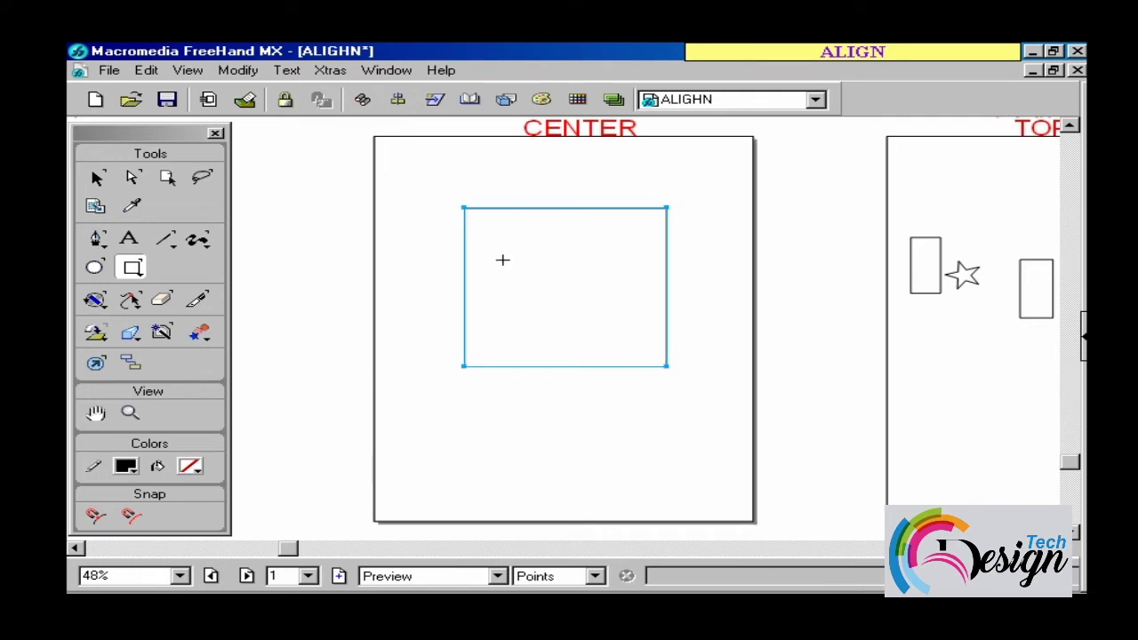
left_click_drag(516, 247, 620, 328)
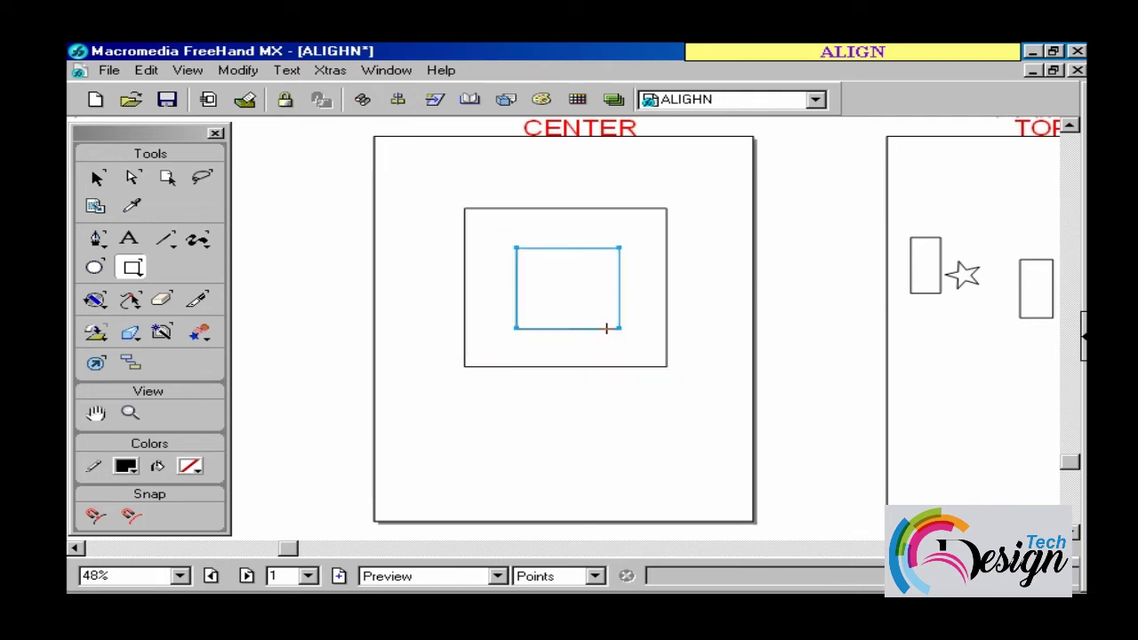
left_click(94, 267)
left_click_drag(477, 385, 594, 474)
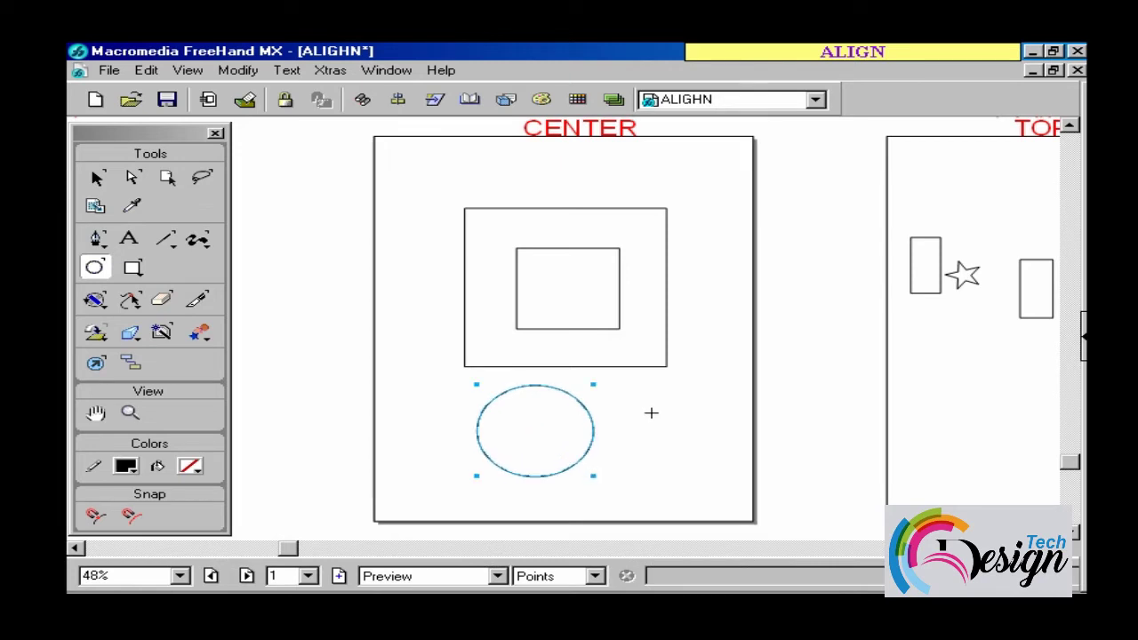
left_click_drag(651, 413, 703, 454)
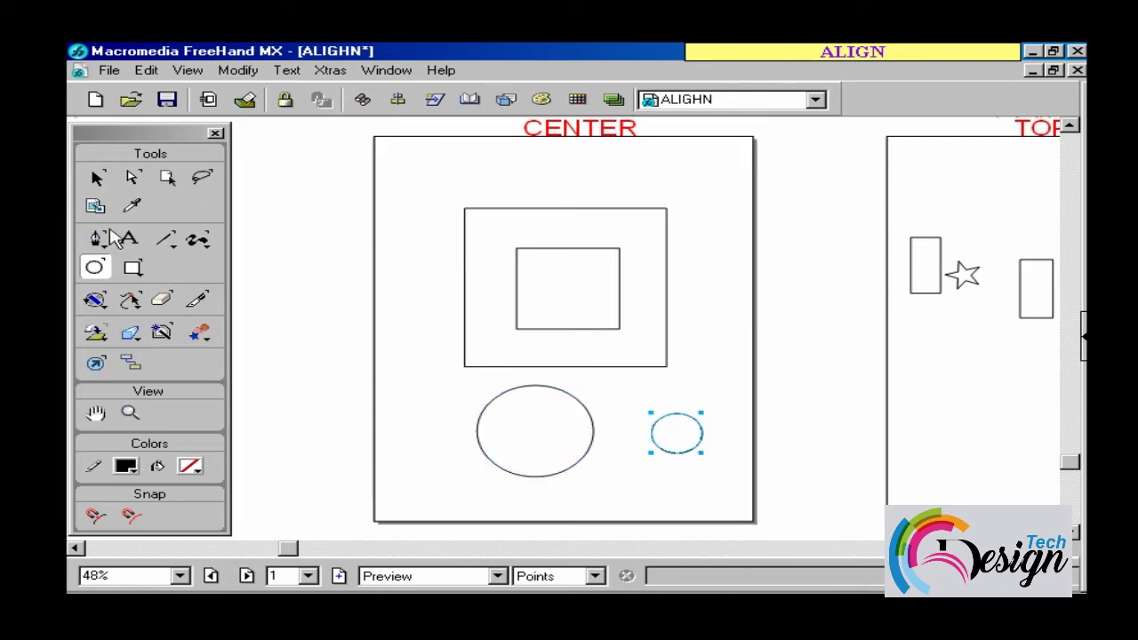
- Select all four shapes and show the Align and Transform panel
left_click(96, 179)
mouse_move(434, 182)
left_mouse_down()
mouse_move(762, 478)
mouse_move(757, 501)
left_mouse_up()
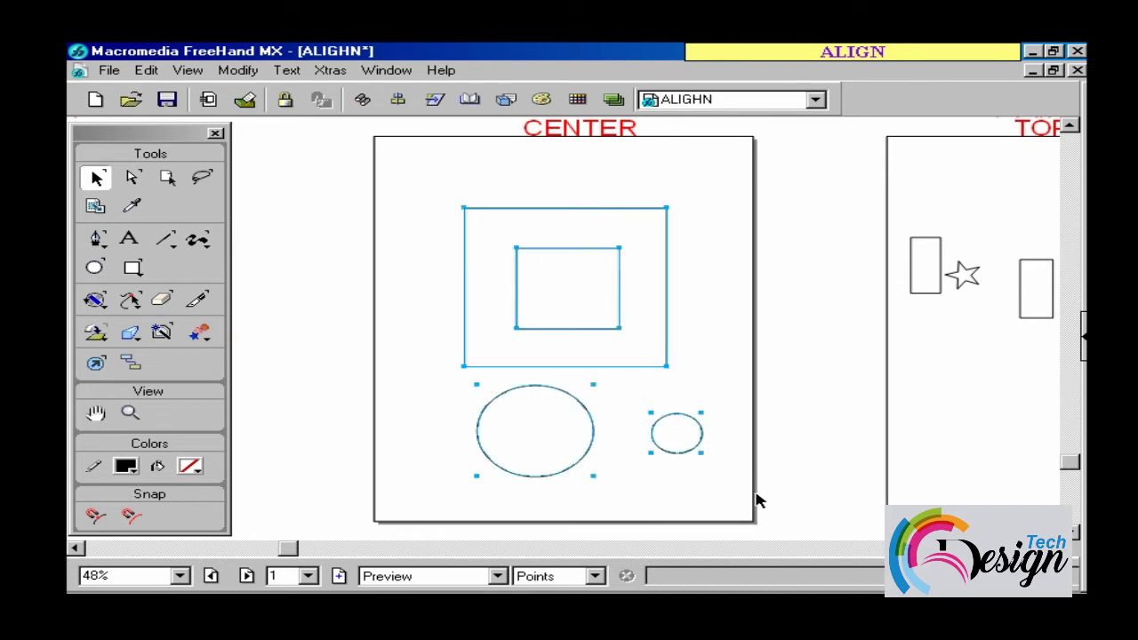
left_click(1084, 334)
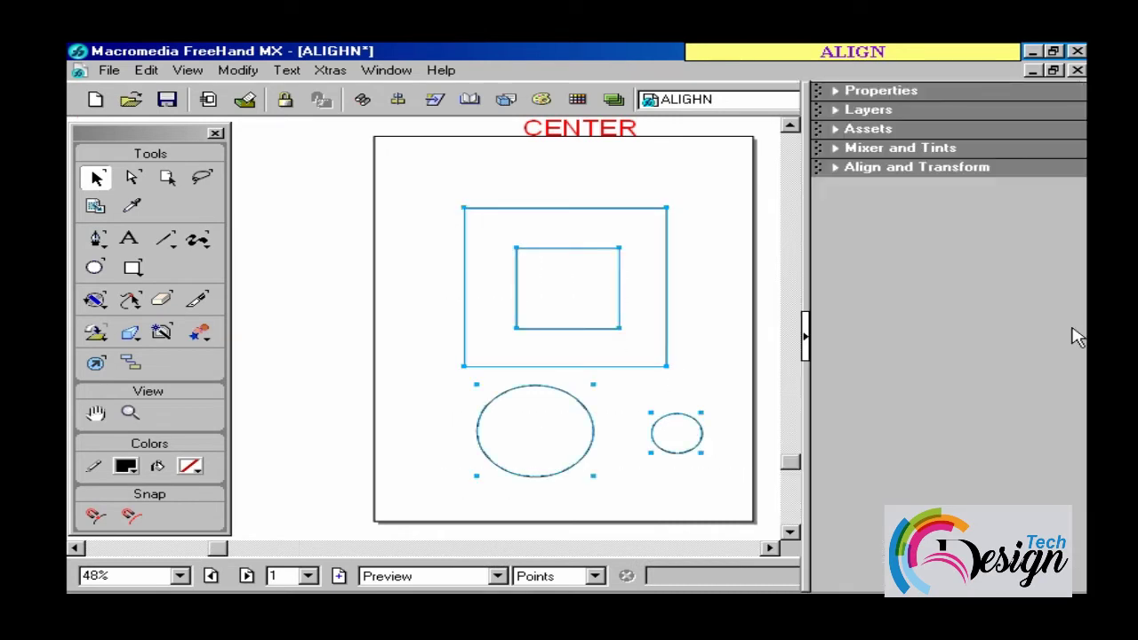
left_click(856, 171)
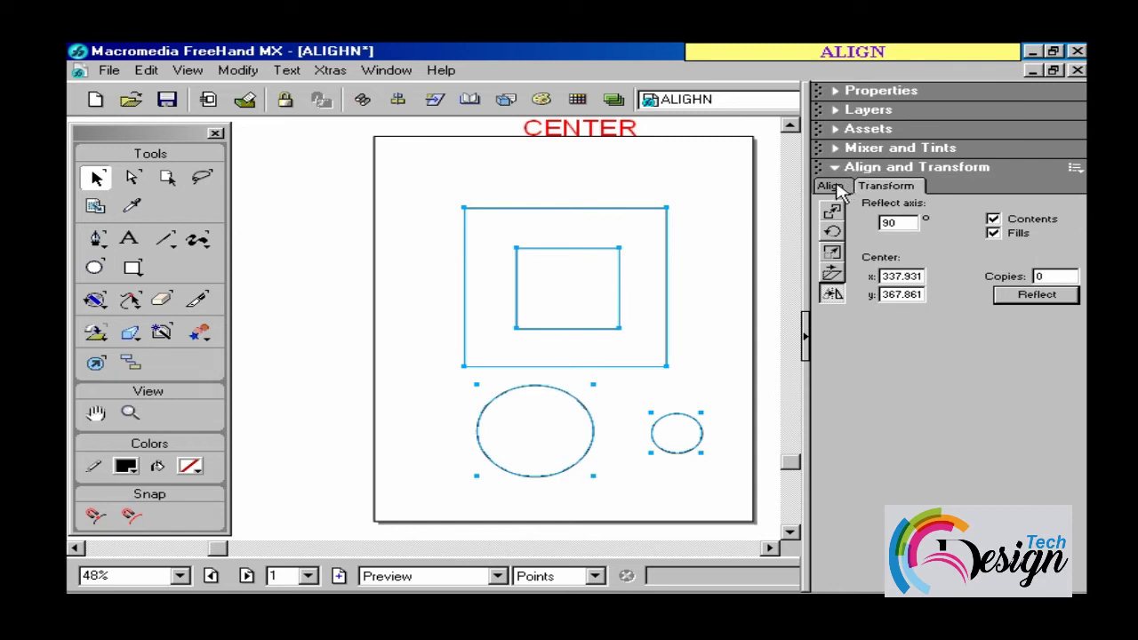
- Apply Align center on both axes, without Align to page, to stack the four shapes concentrically
left_click(832, 187)
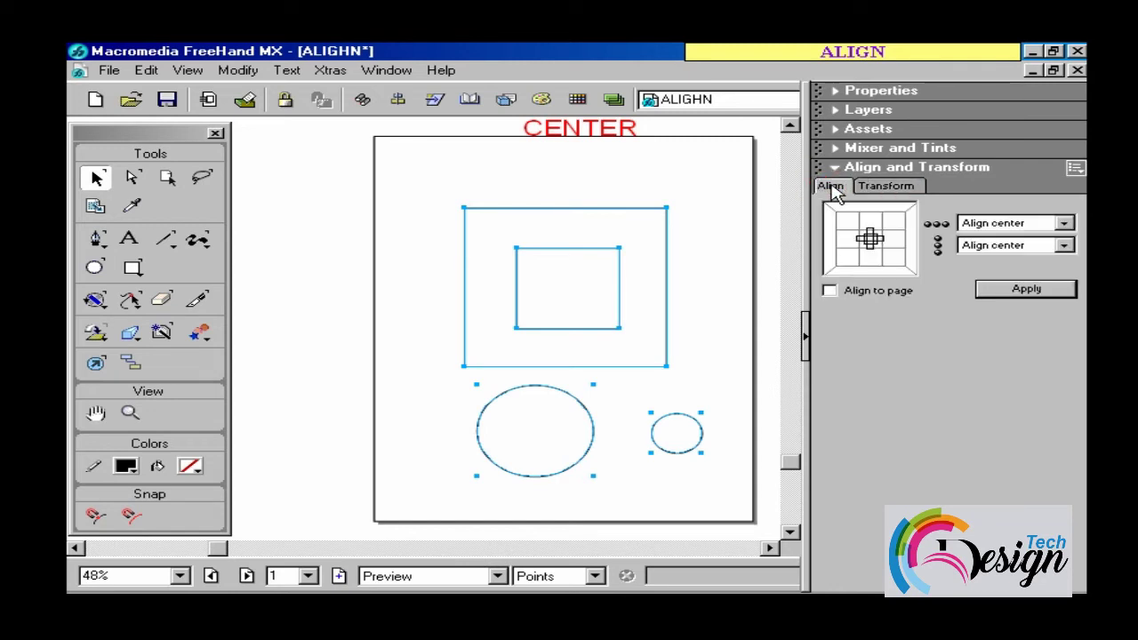
left_click(870, 221)
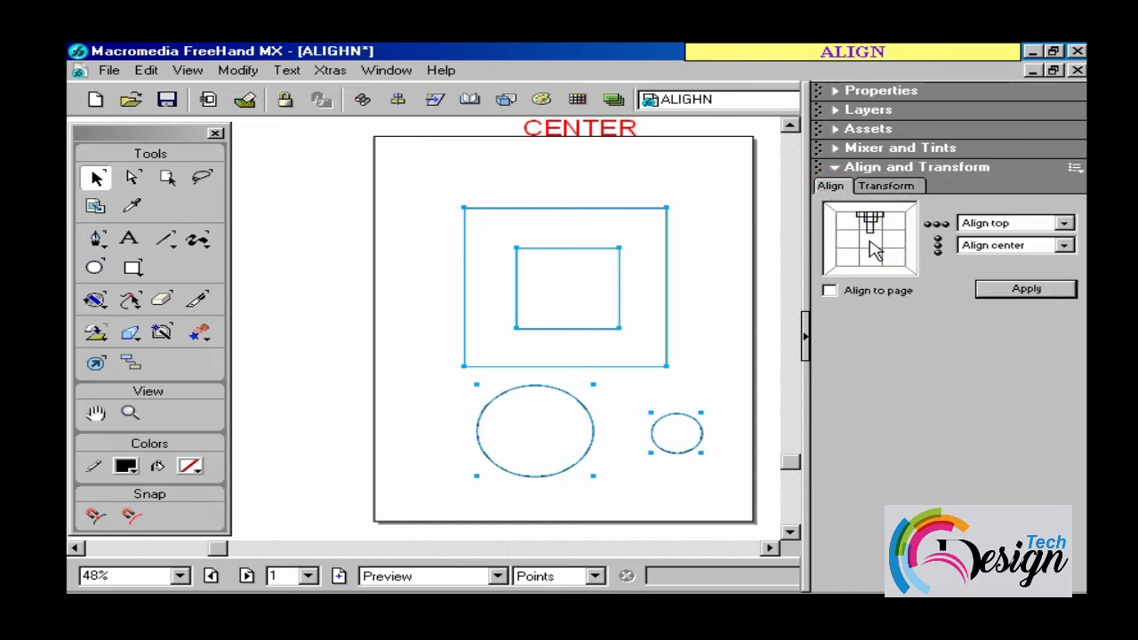
left_click(1014, 221)
left_click(1018, 262)
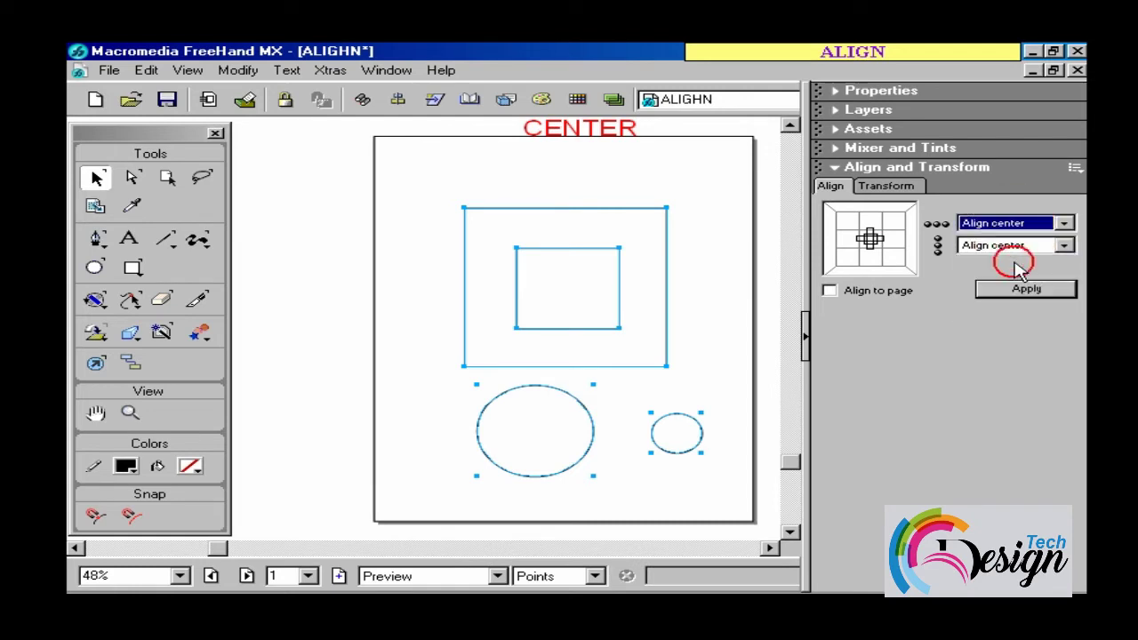
left_click(1009, 292)
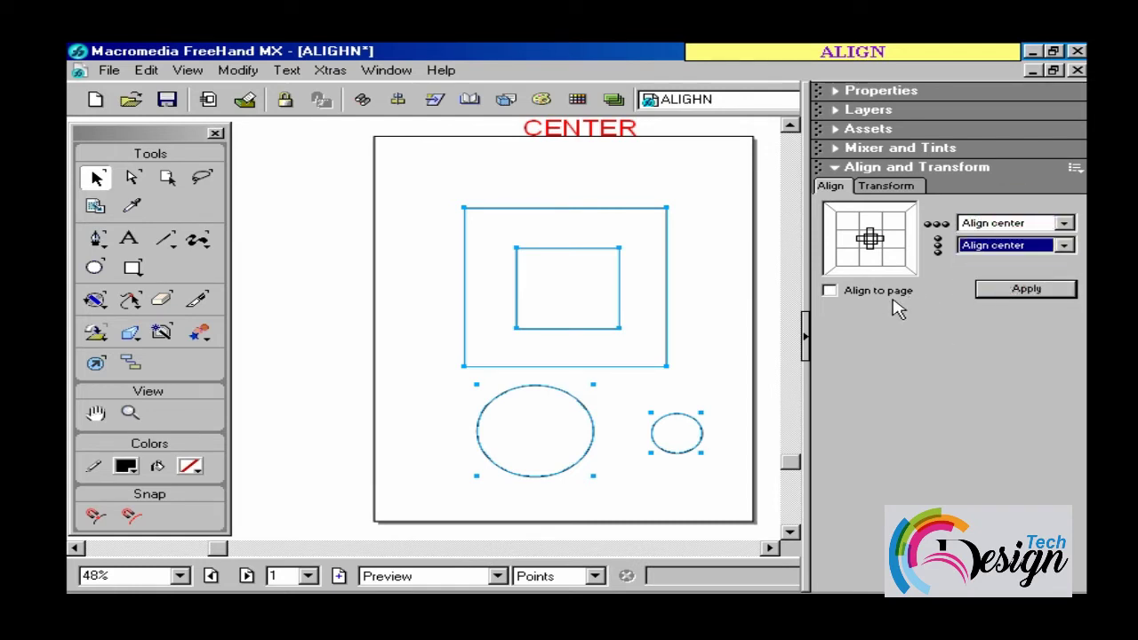
left_click(1023, 290)
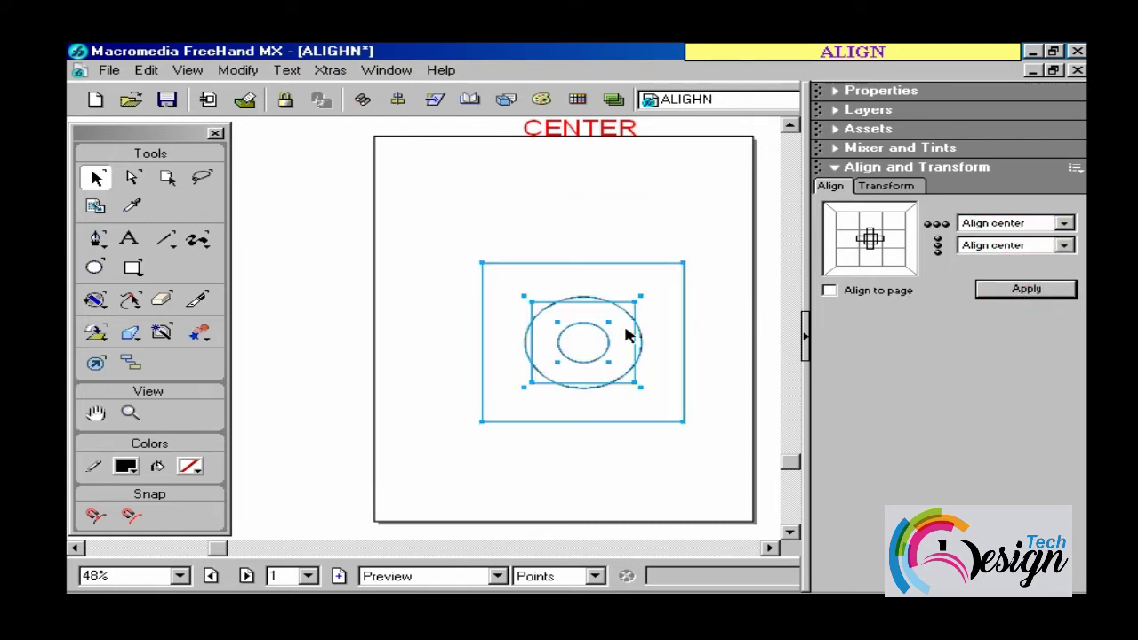
left_click(536, 233)
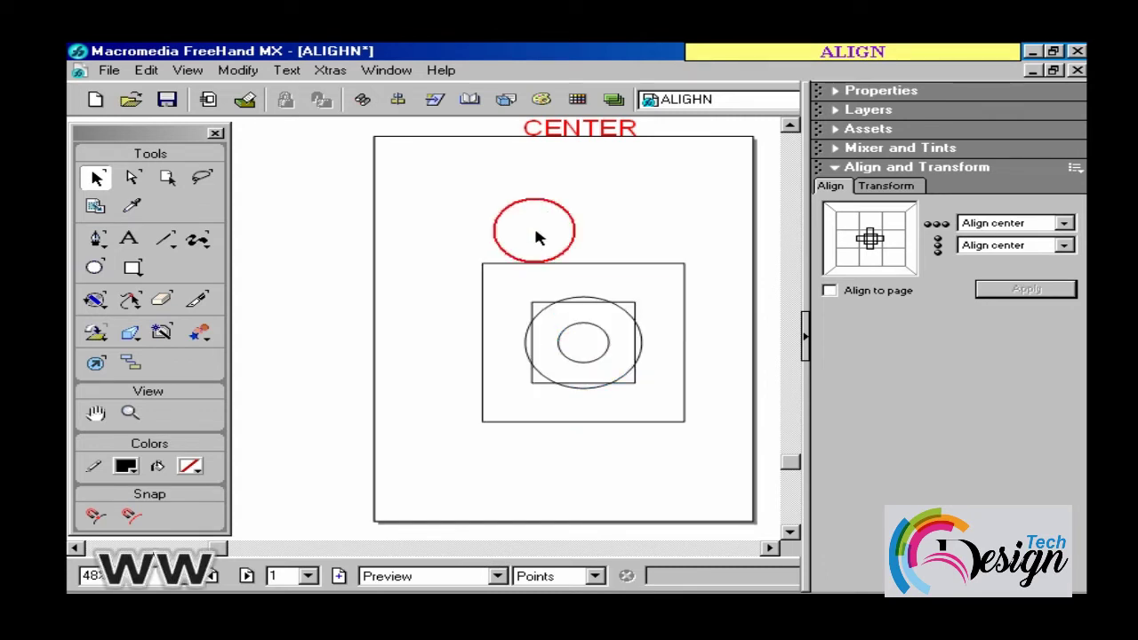
- Draw a vertical and a horizontal line and centre-align them into a plus-shaped cross
left_click(165, 238)
left_click_drag(439, 166, 439, 228)
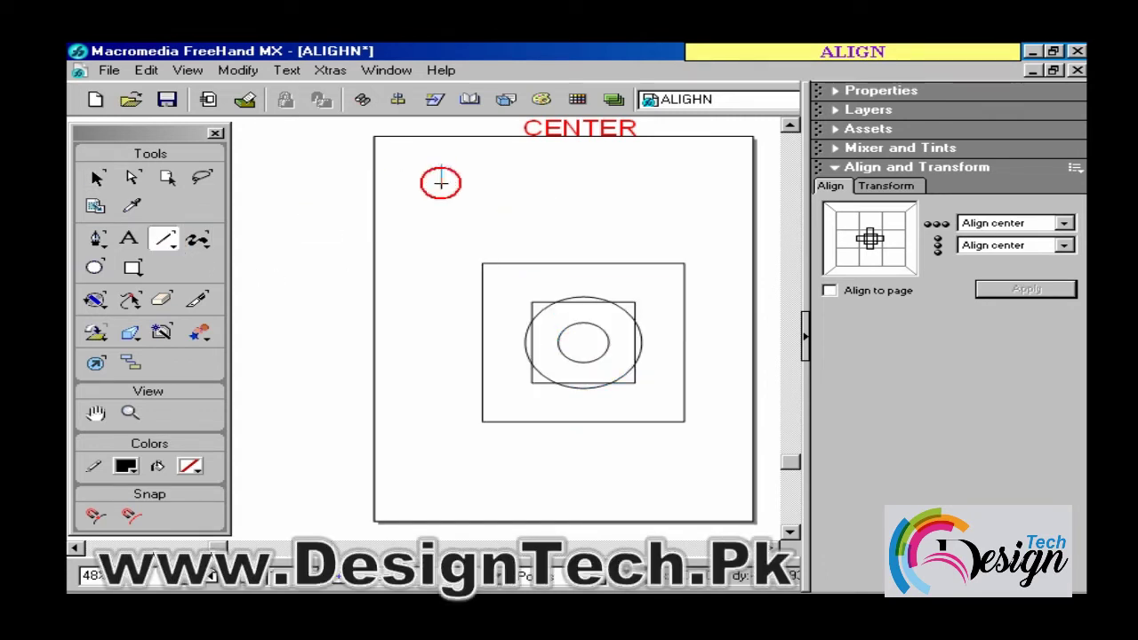
left_click_drag(536, 199, 643, 199)
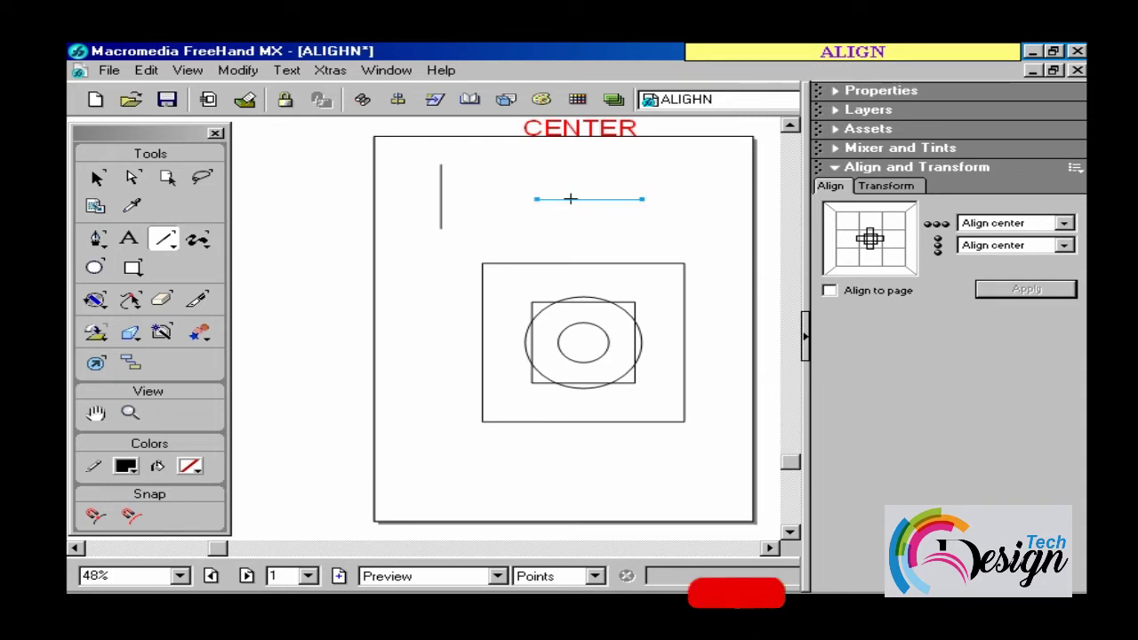
left_click(97, 177)
left_click(446, 203)
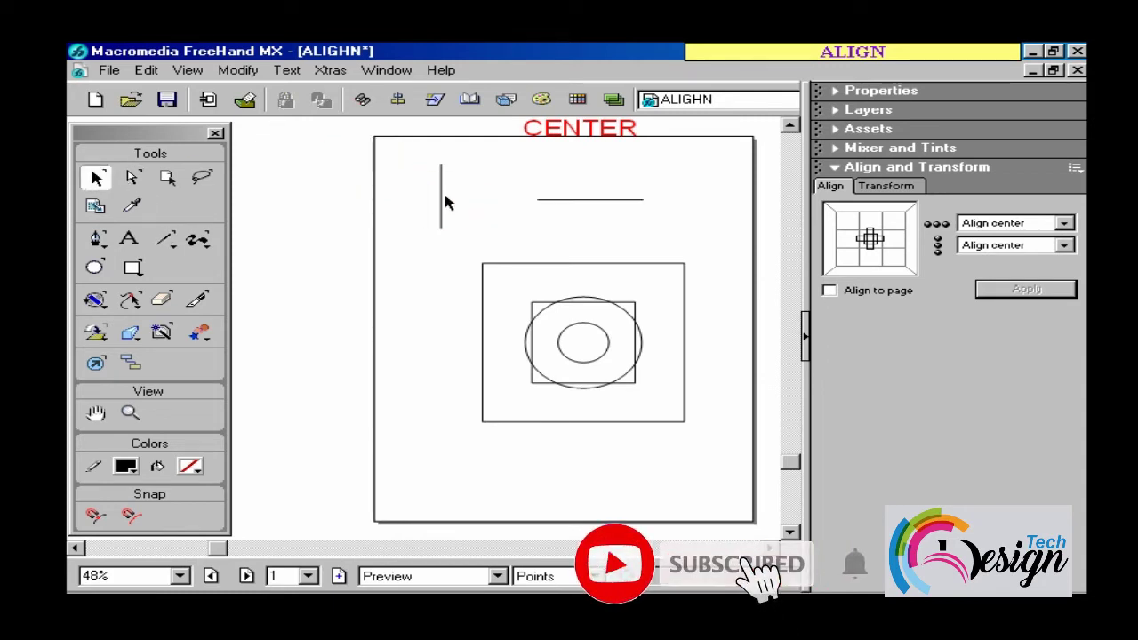
left_click(566, 199, "shift")
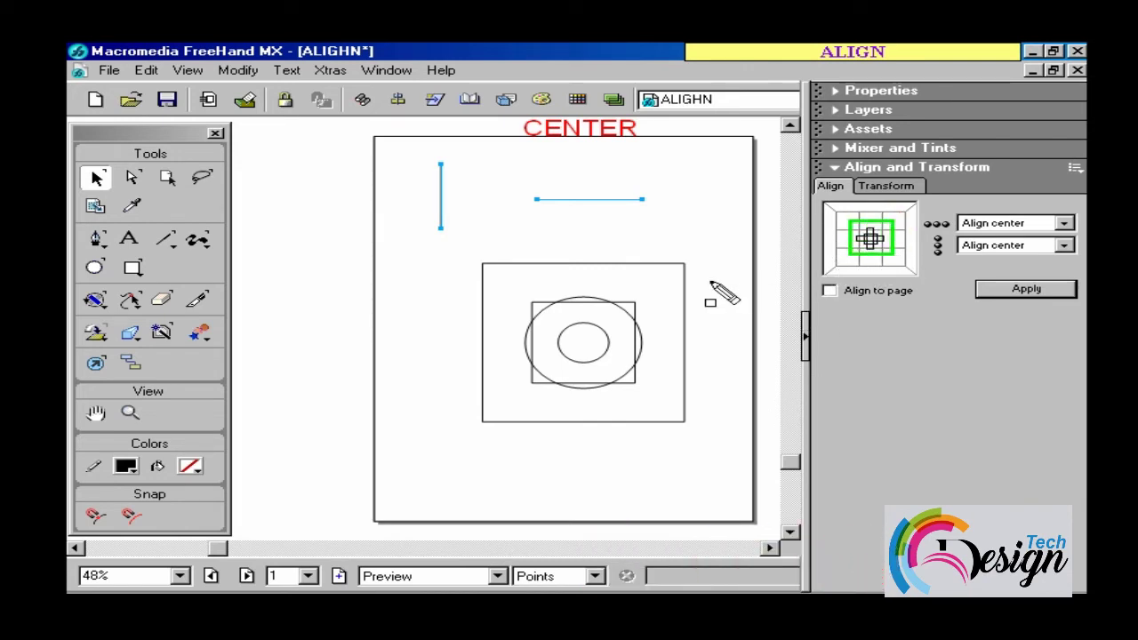
left_click(1014, 294)
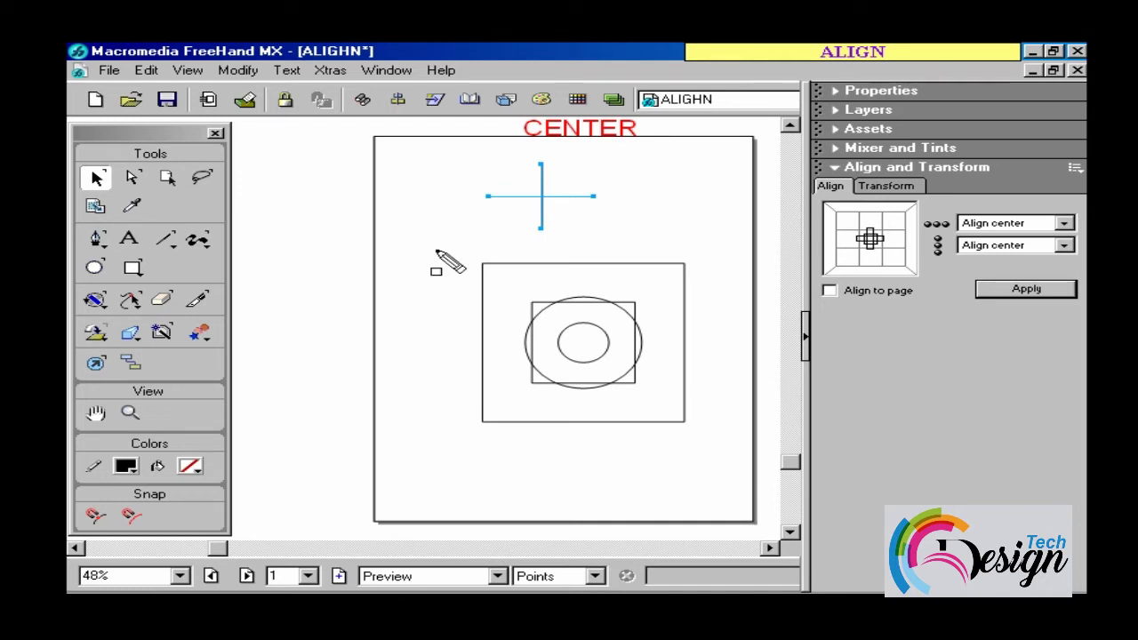
left_click_drag(448, 251, 531, 202)
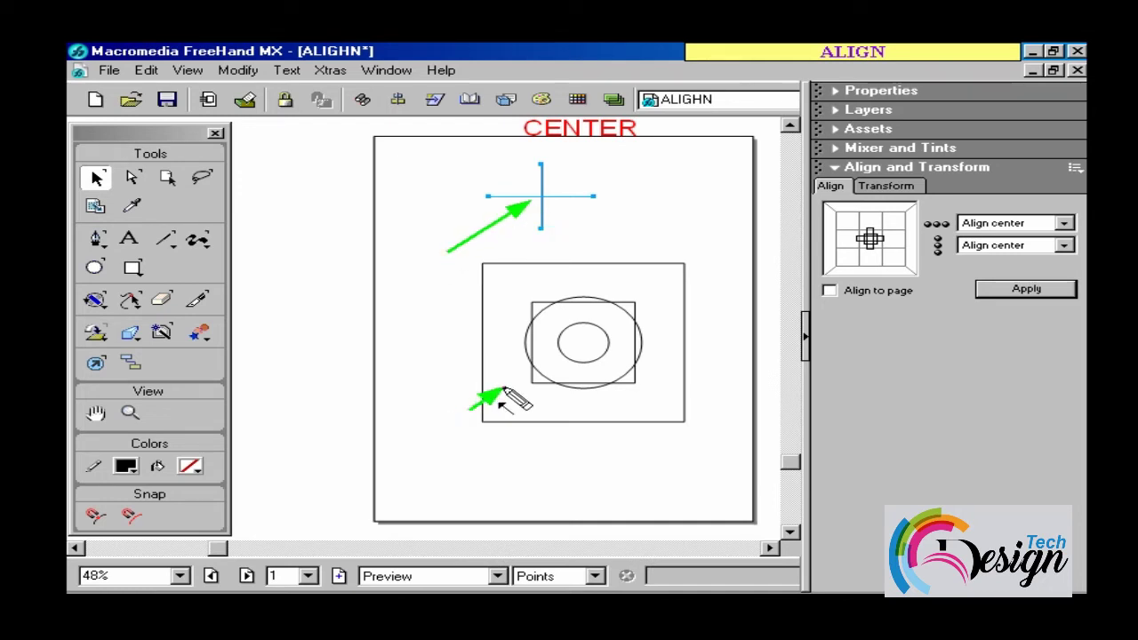
left_click_drag(470, 407, 563, 355)
key("Escape")
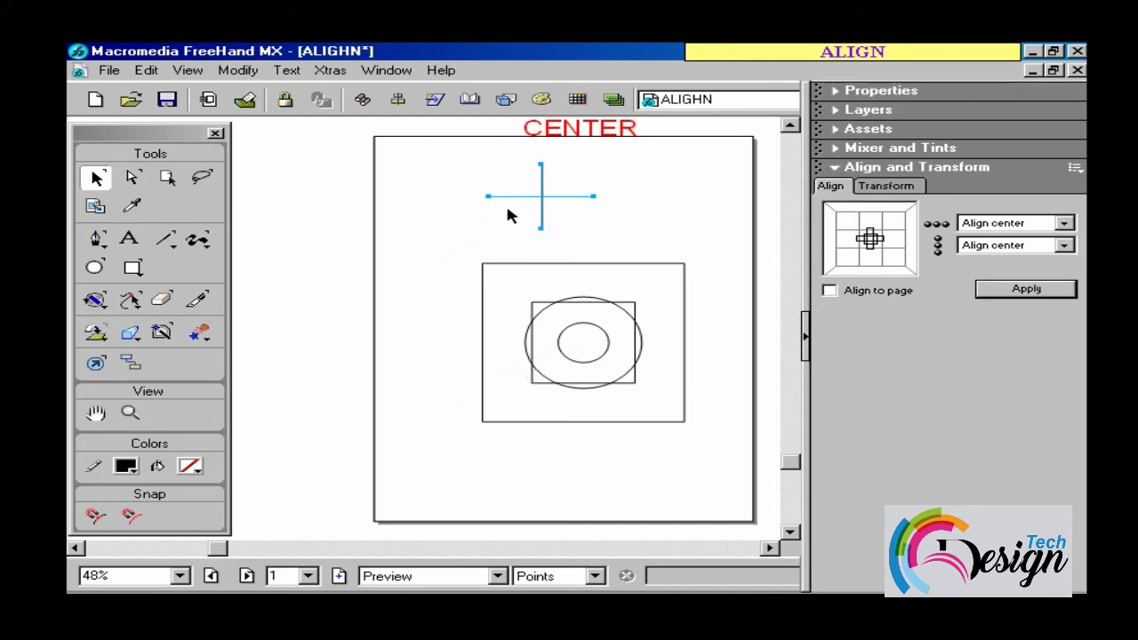
- Go to the TOP page, pan the view, and marquee-select all its shapes
left_click(246, 576)
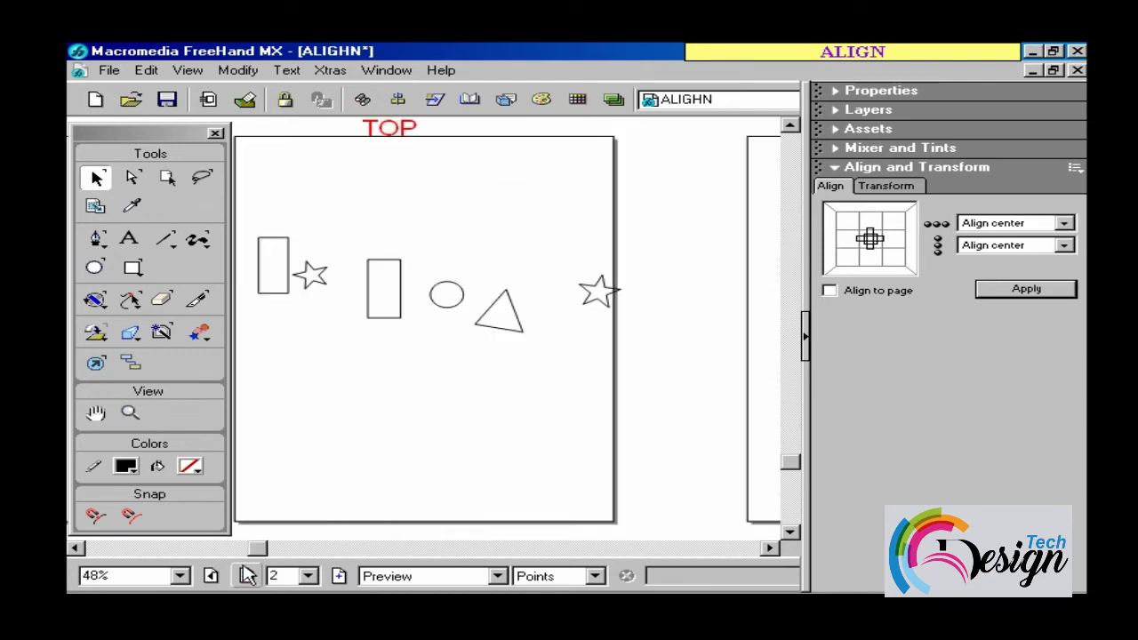
key("h")
left_click_drag(338, 344, 407, 346)
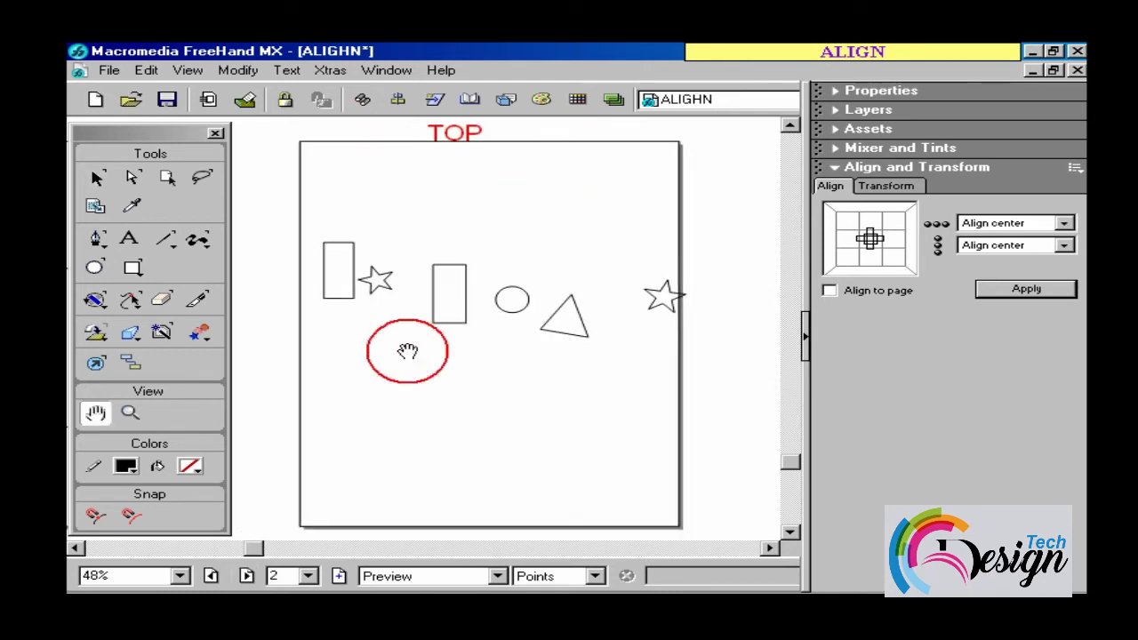
left_click_drag(435, 175, 460, 196)
key("v")
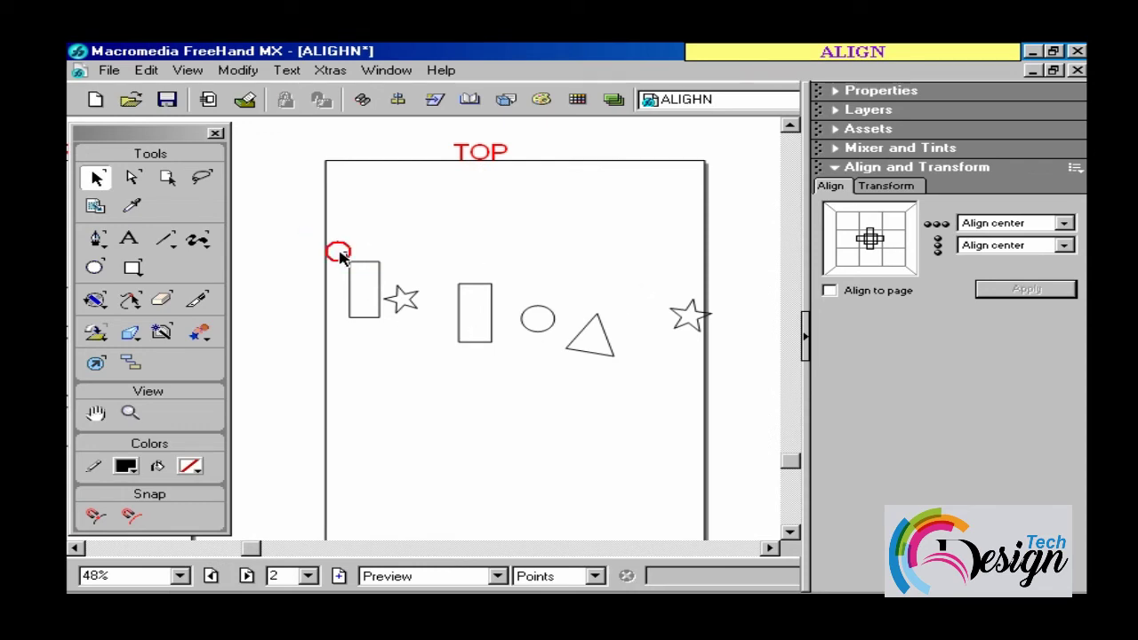
mouse_move(339, 252)
left_mouse_down()
mouse_move(730, 381)
mouse_move(725, 368)
left_mouse_up()
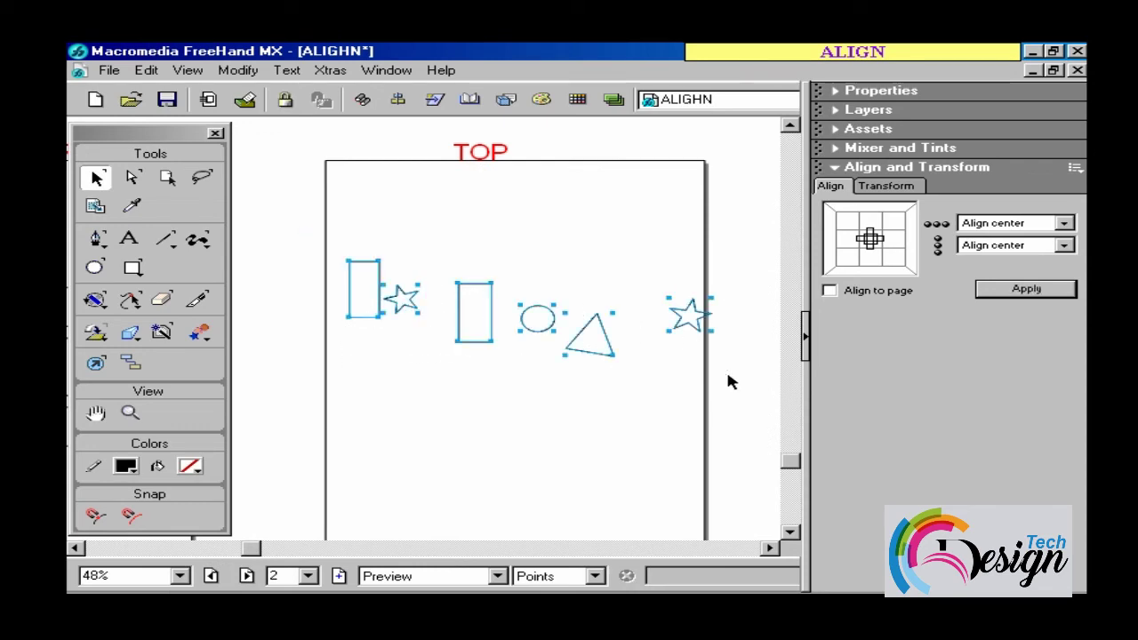
- Apply Align top with horizontal No change, then deselect and raise the left rectangle
left_click(1001, 223)
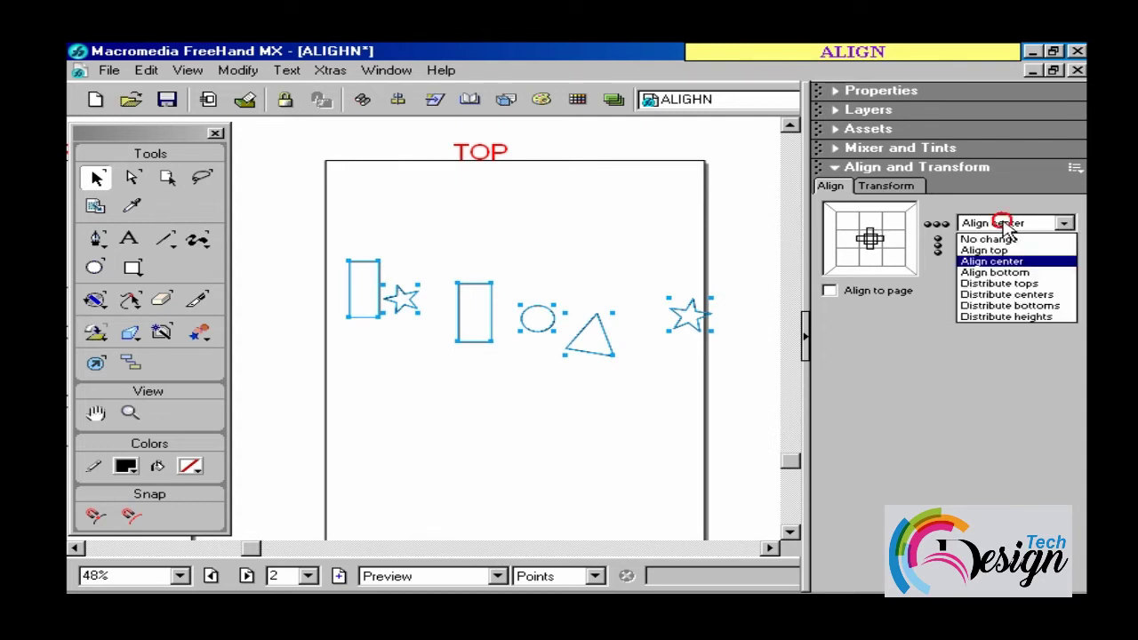
left_click(1009, 246)
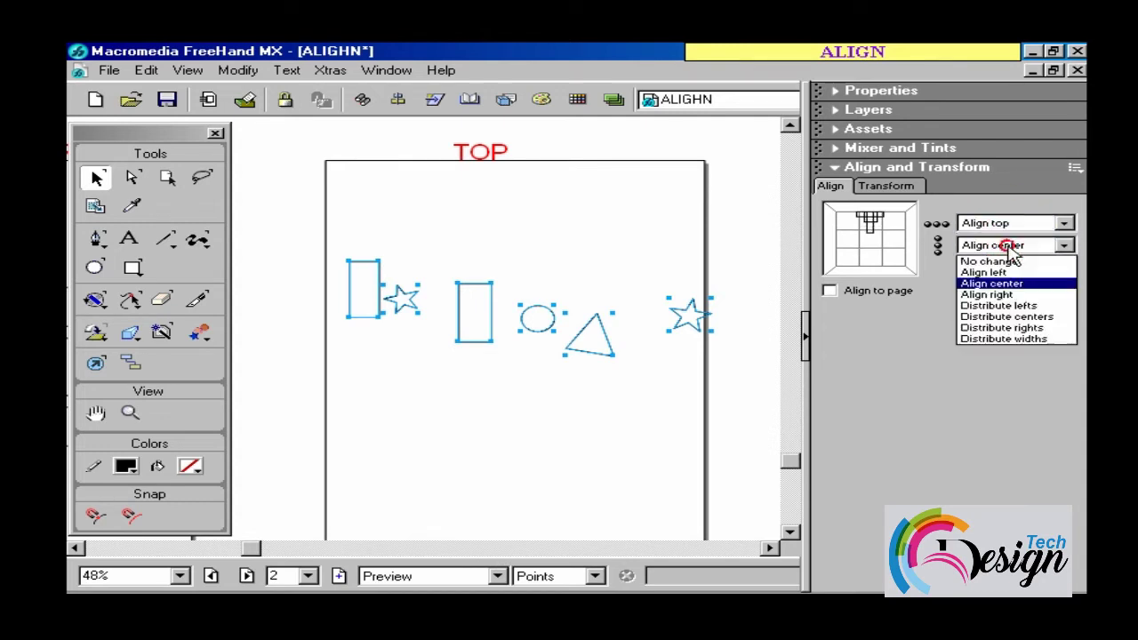
left_click(987, 262)
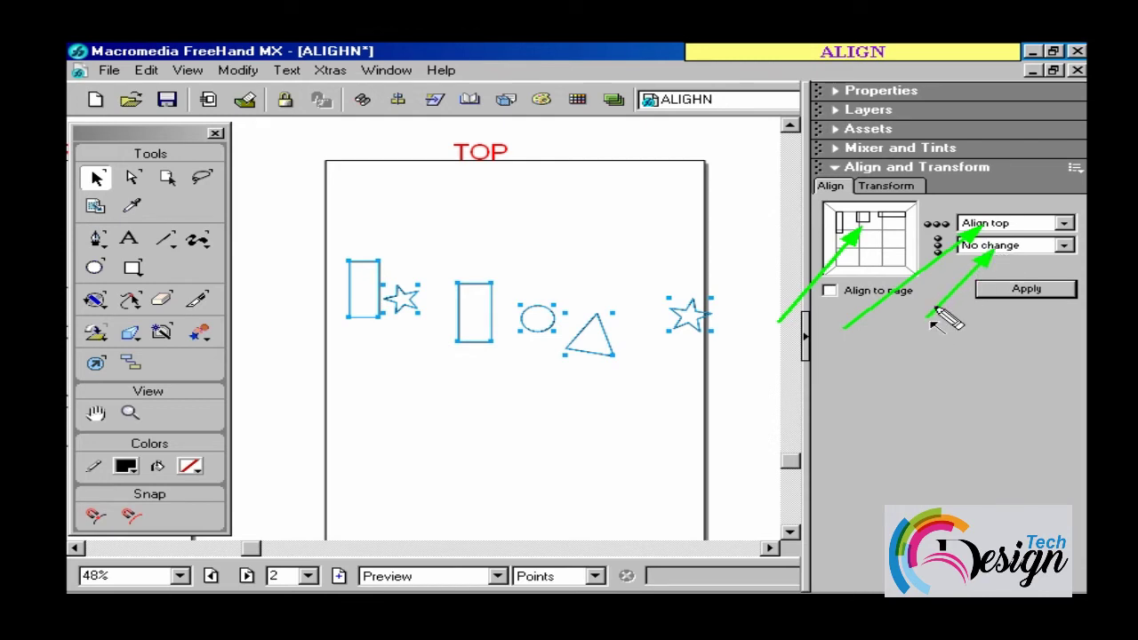
left_click(1003, 301)
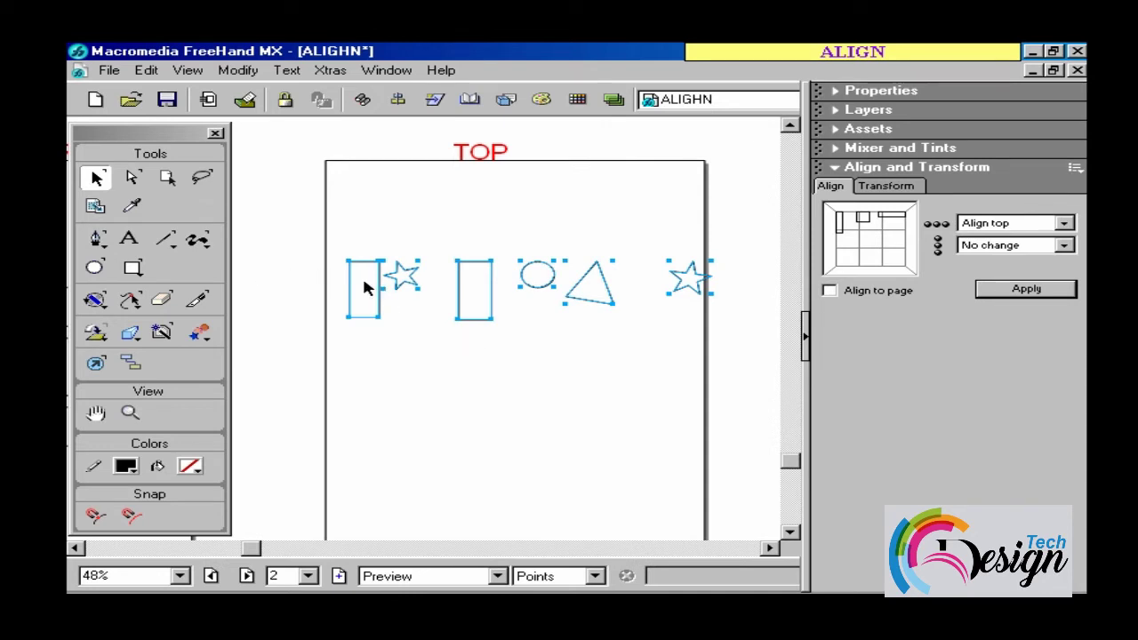
left_click_drag(327, 260, 725, 259)
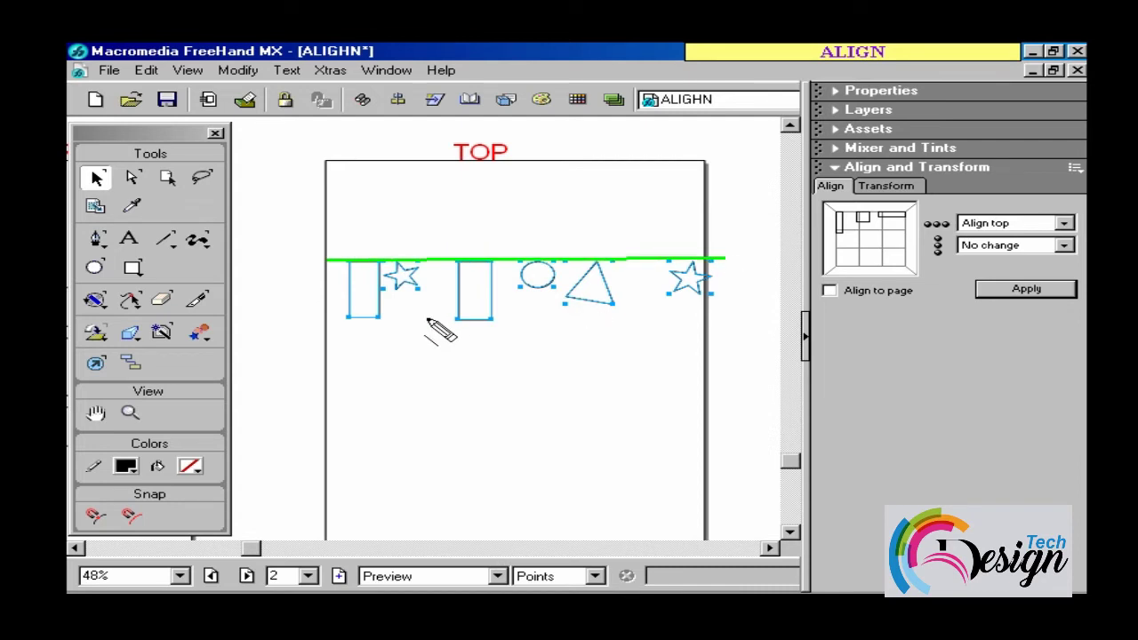
key("Escape")
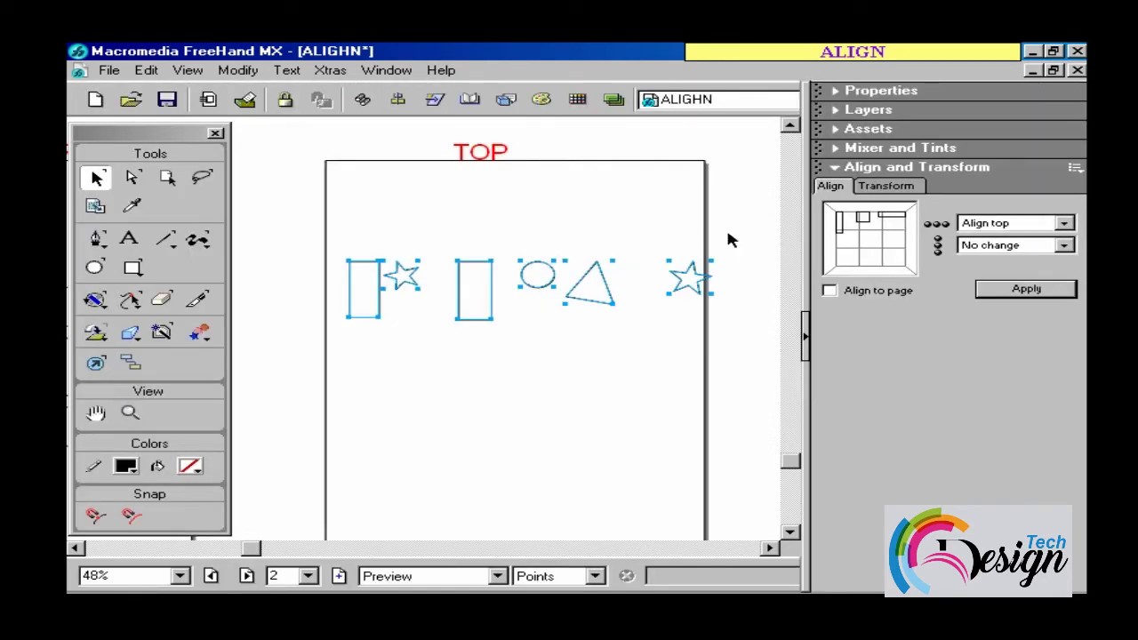
left_click(547, 360)
left_click_drag(377, 274, 372, 231)
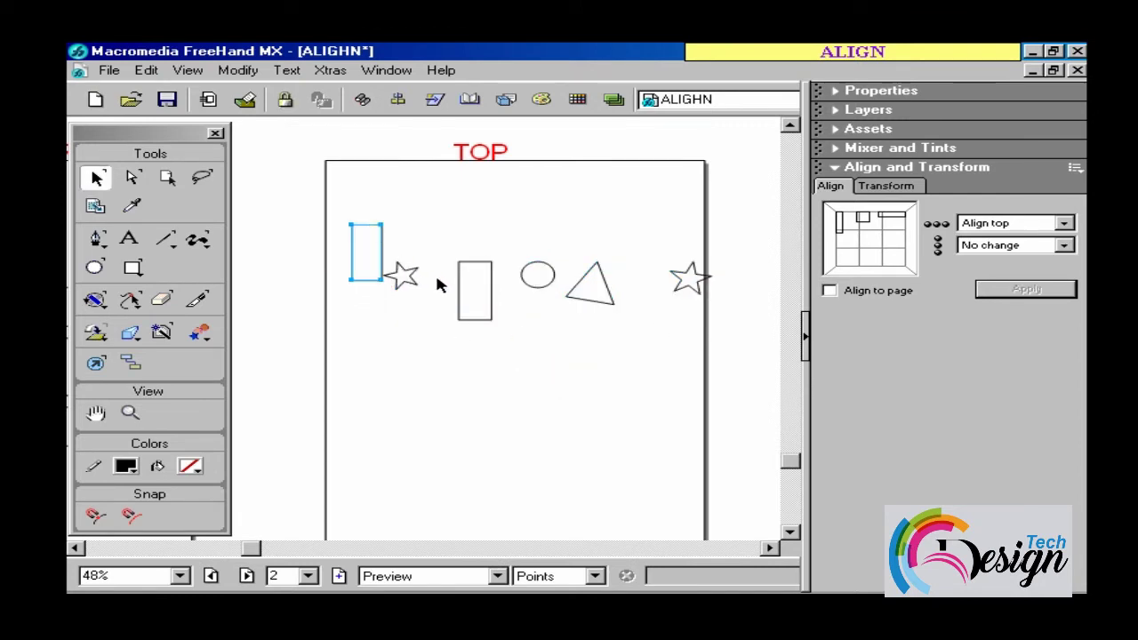
- Top-align the second rectangle with the first, then reposition the left and middle rectangles
left_click(473, 262, "shift")
left_click(1005, 292)
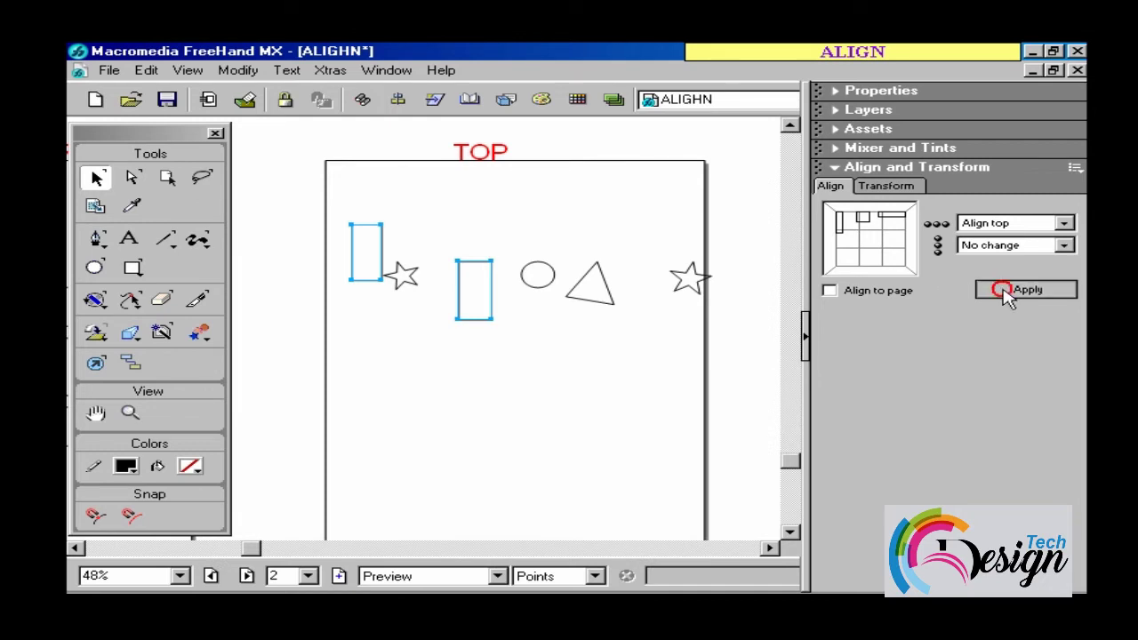
left_click_drag(371, 225, 371, 191)
left_click_drag(476, 236, 471, 281)
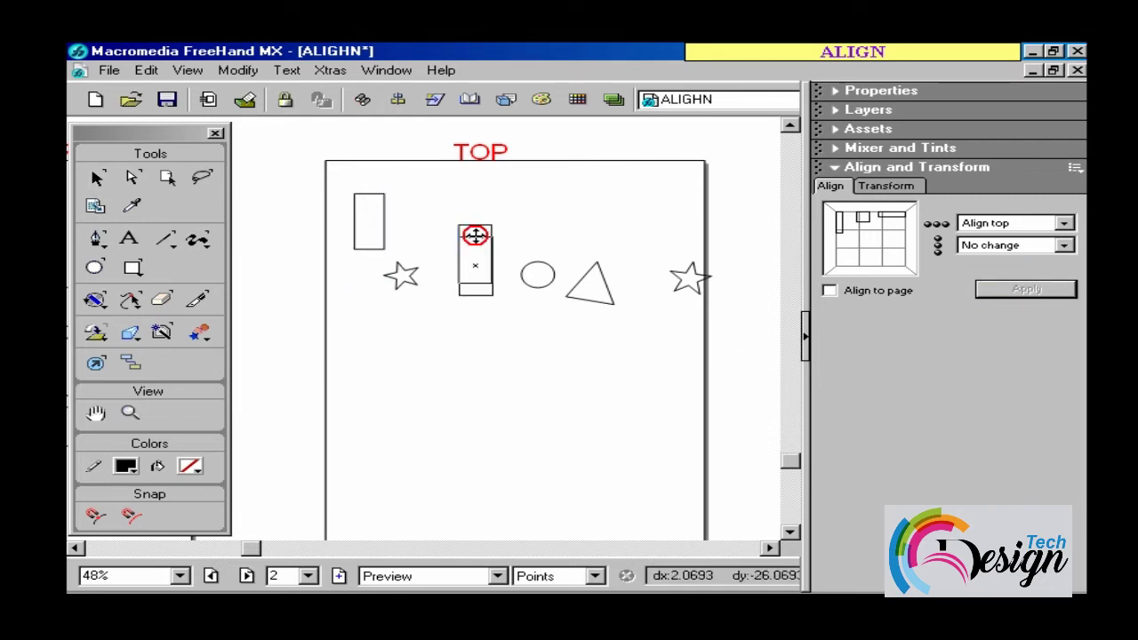
left_click(368, 195)
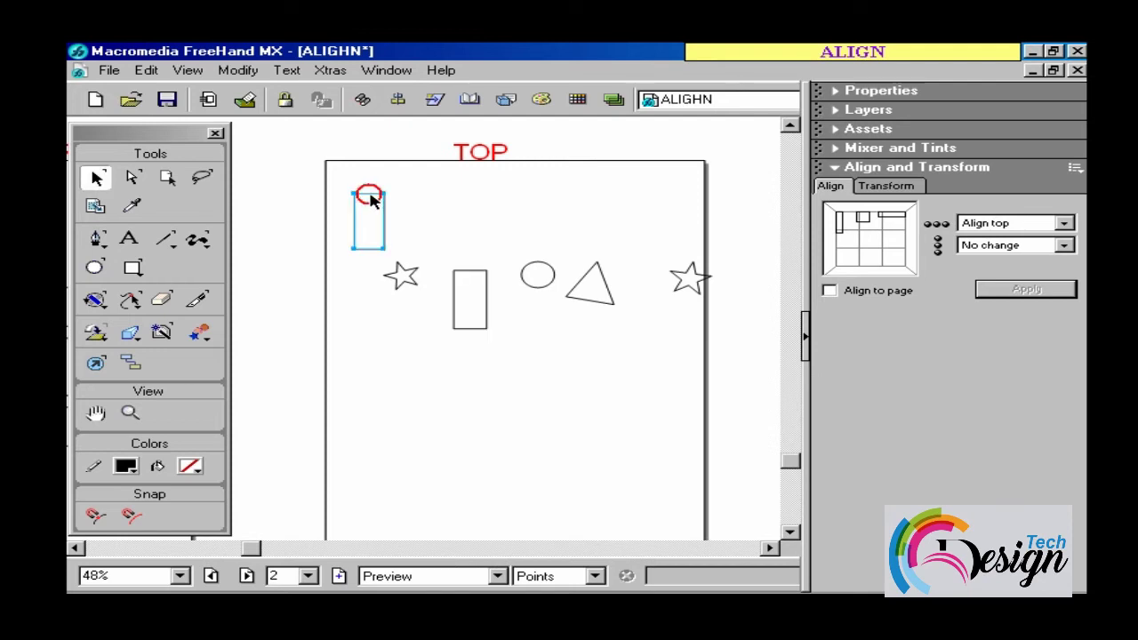
left_click(457, 270)
- Lock the middle rectangle, top-align the left rectangle to it, then move it lower left
left_click(285, 99)
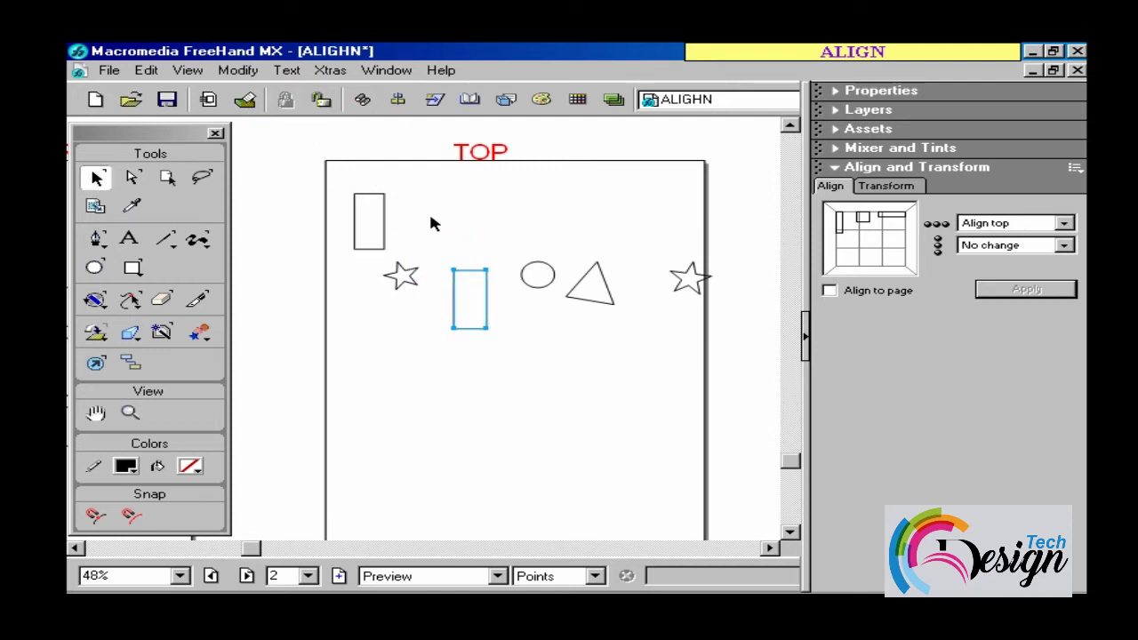
left_click(384, 230, "shift")
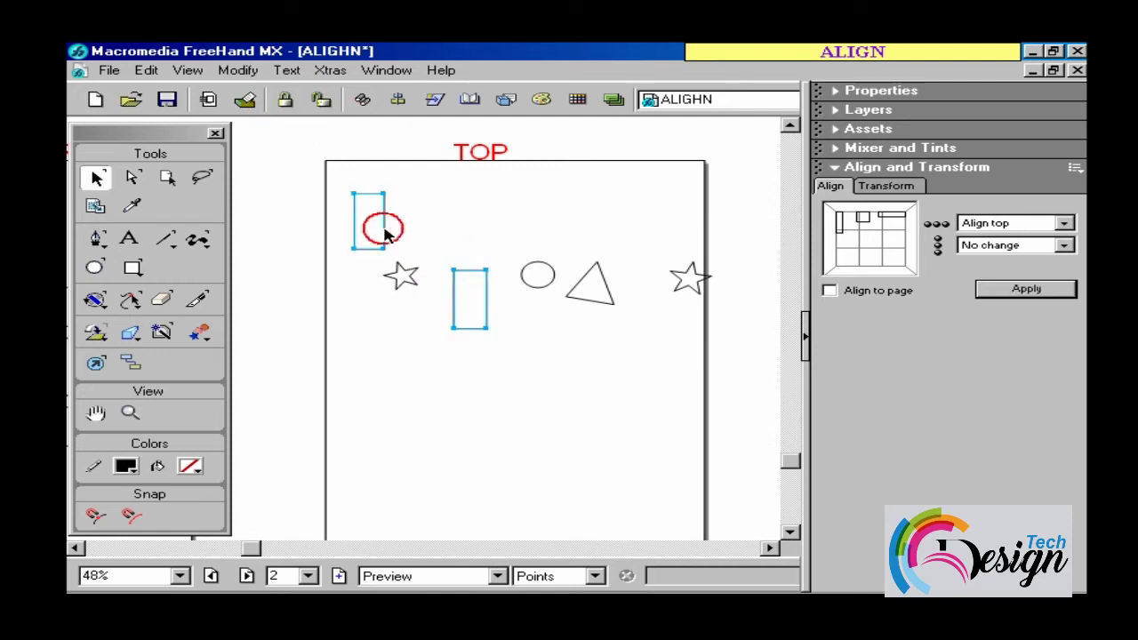
left_click(1013, 290)
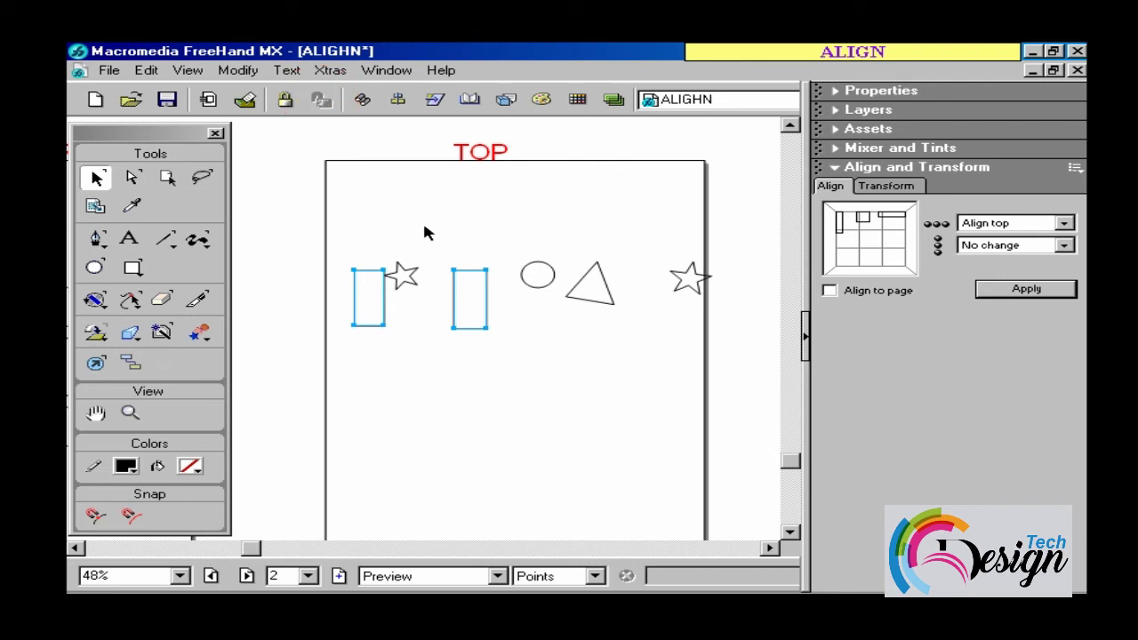
left_click(405, 299)
left_click_drag(386, 299, 377, 376)
- Lock the lower-left rectangle, top-align all shapes to it, and go to the RIGHT page
left_click(286, 103)
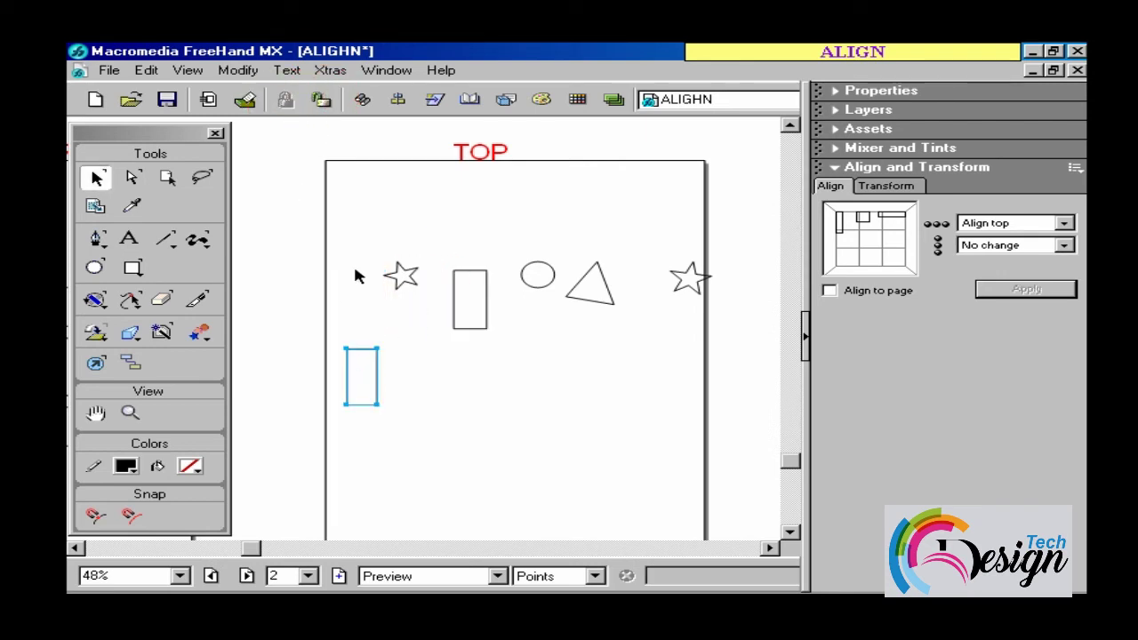
left_click_drag(285, 242, 759, 425)
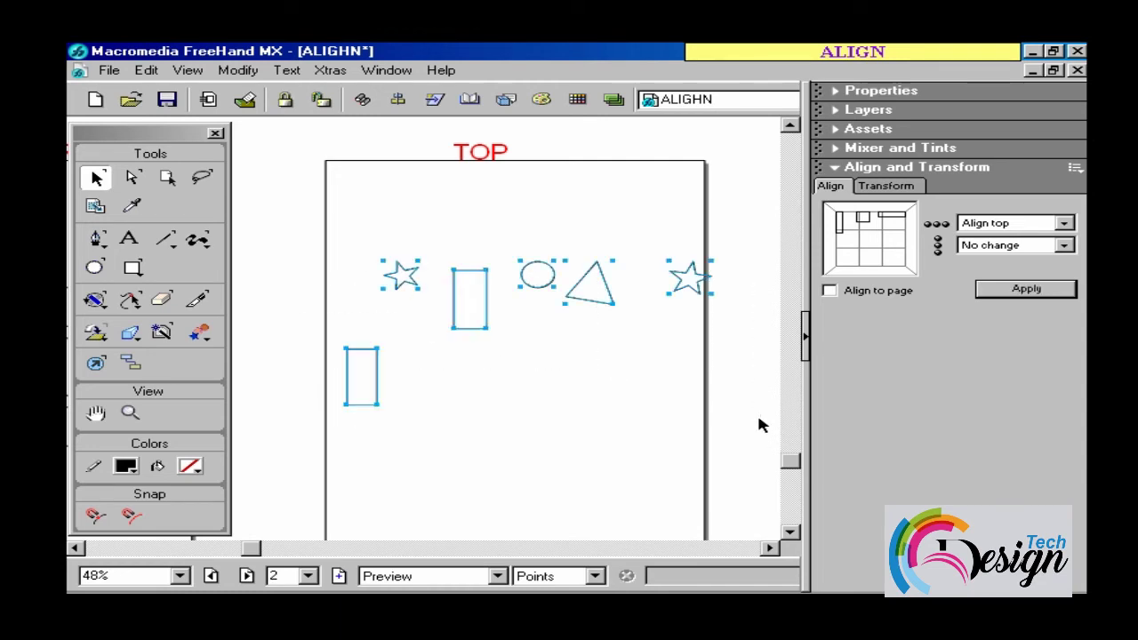
left_click_drag(406, 280, 364, 345)
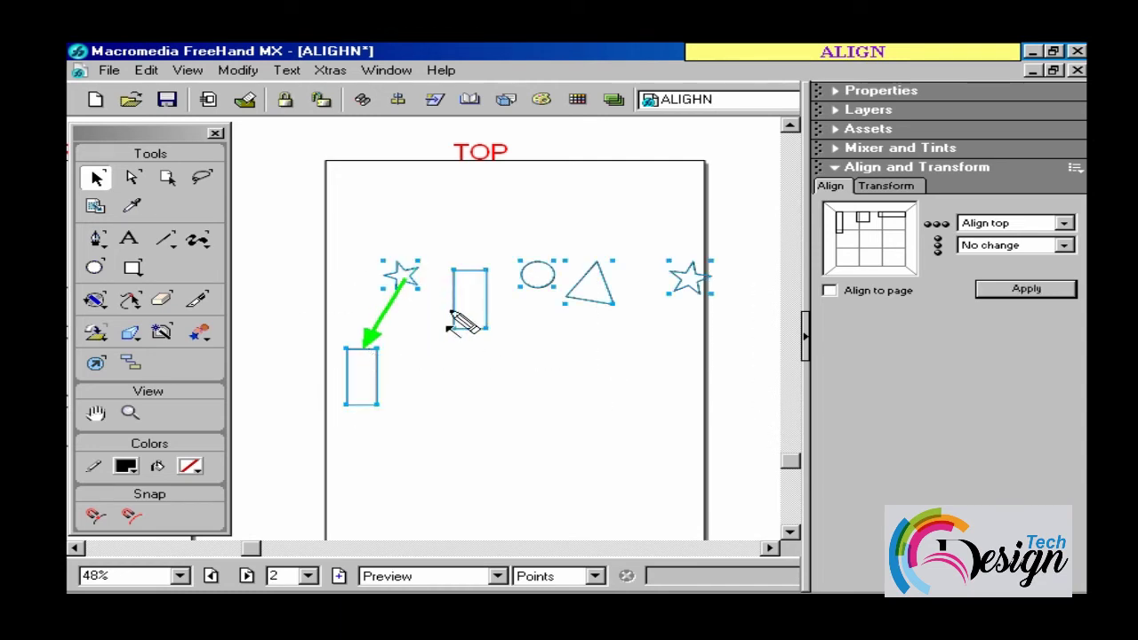
left_click_drag(447, 298, 392, 345)
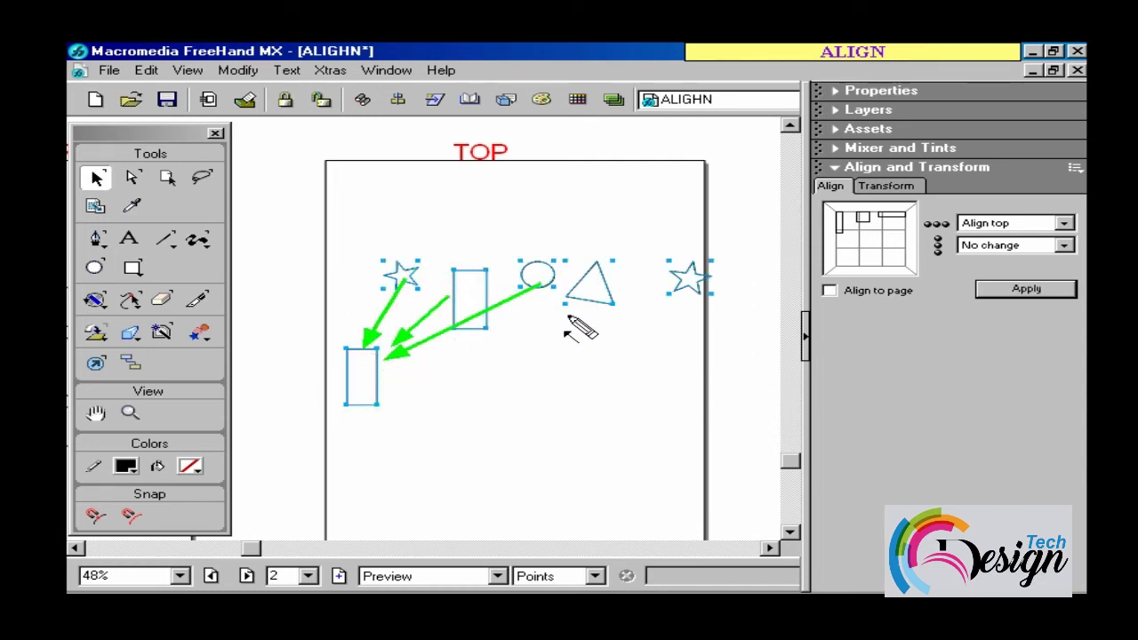
left_click_drag(541, 283, 387, 356)
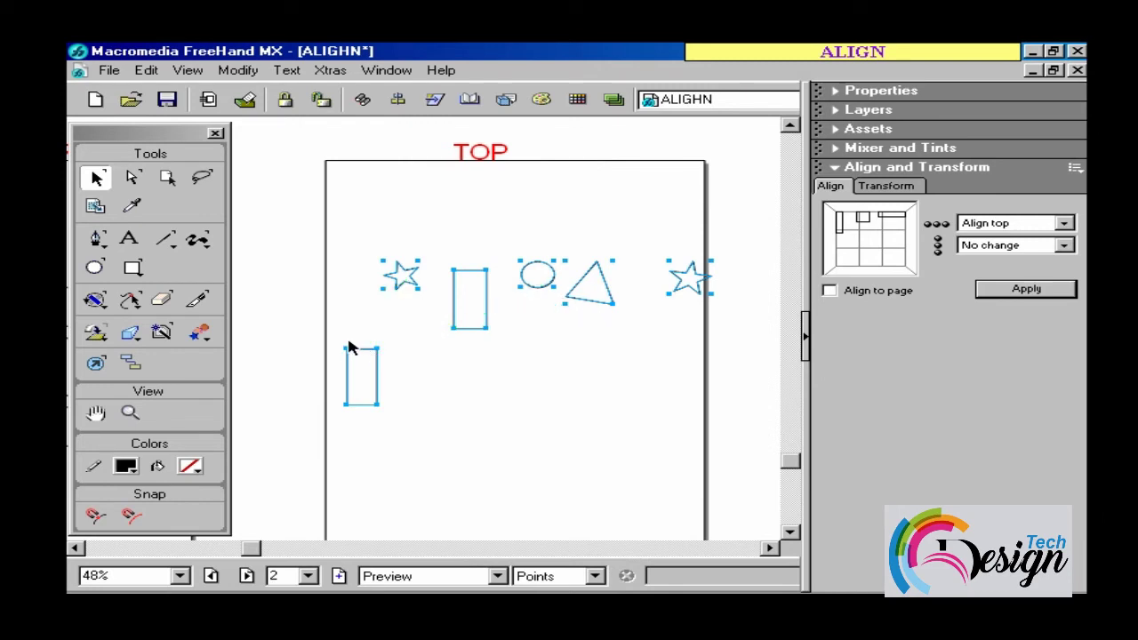
left_click_drag(313, 297, 343, 347)
key("Escape")
left_click(1010, 289)
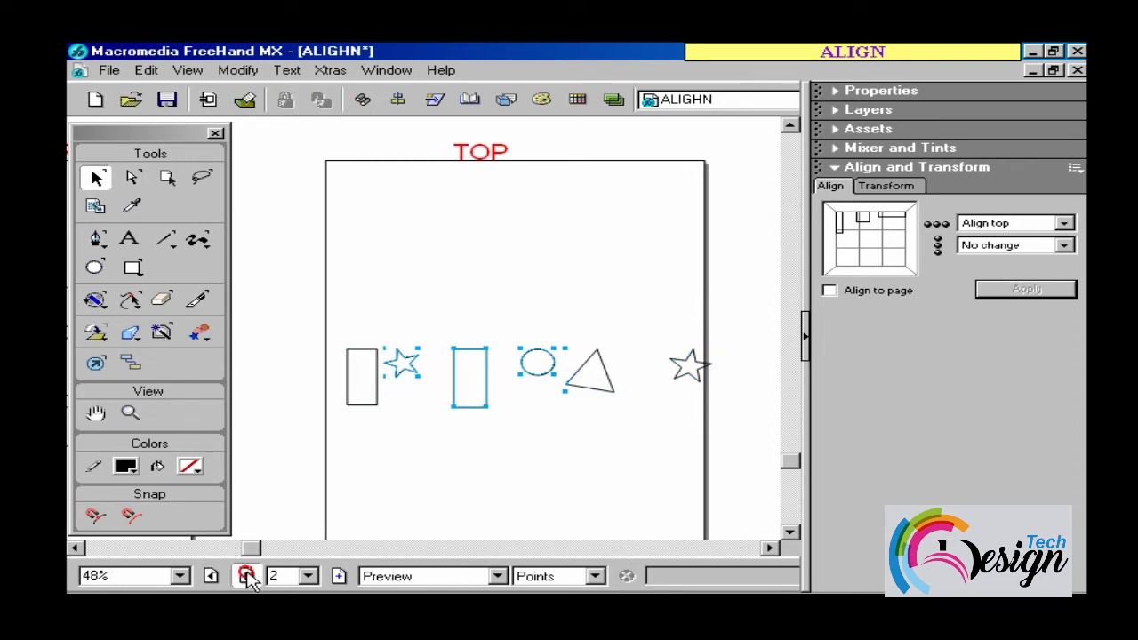
left_click(247, 575)
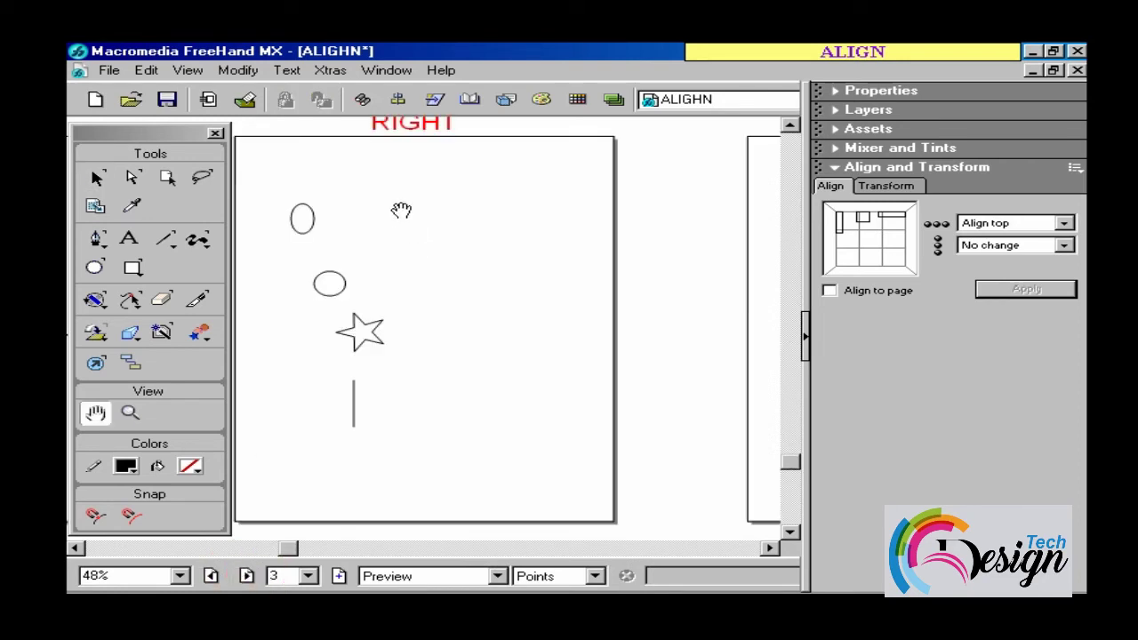
- Right-align the two ellipses, star and line, leaving vertical positions at No change
left_click(346, 248)
left_click_drag(310, 220, 486, 485)
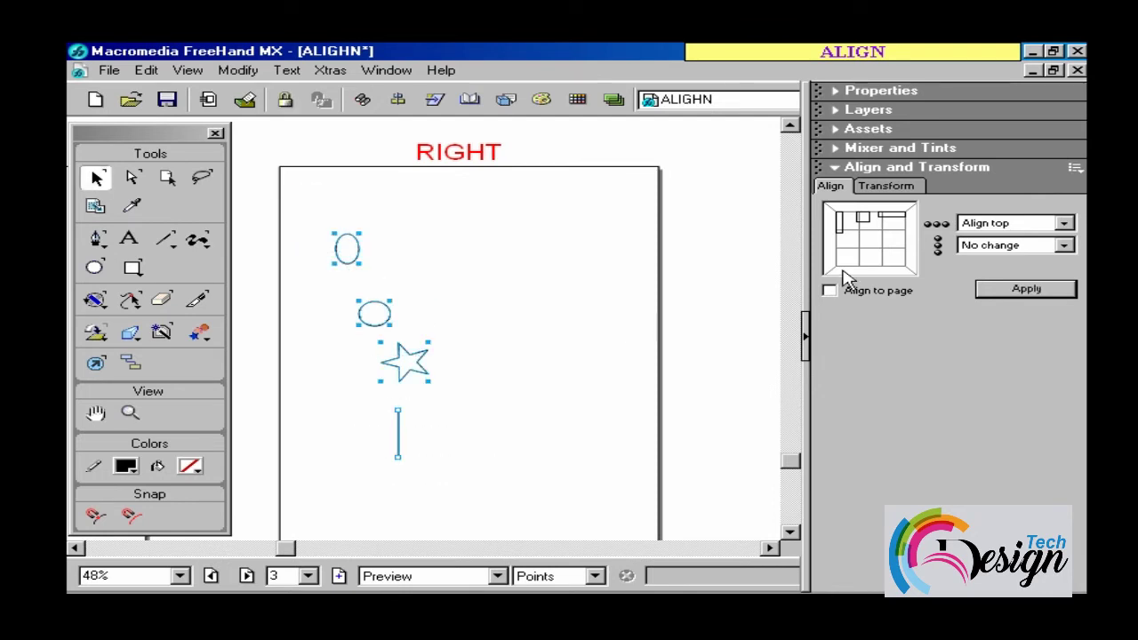
left_click(993, 227)
left_click(989, 224)
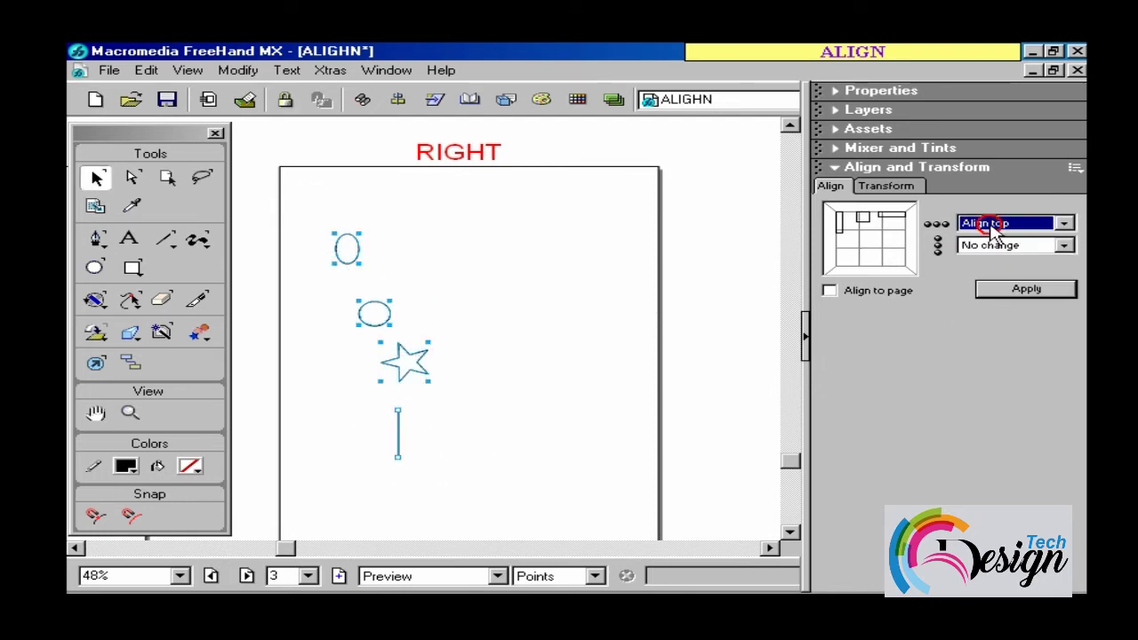
left_click(990, 239)
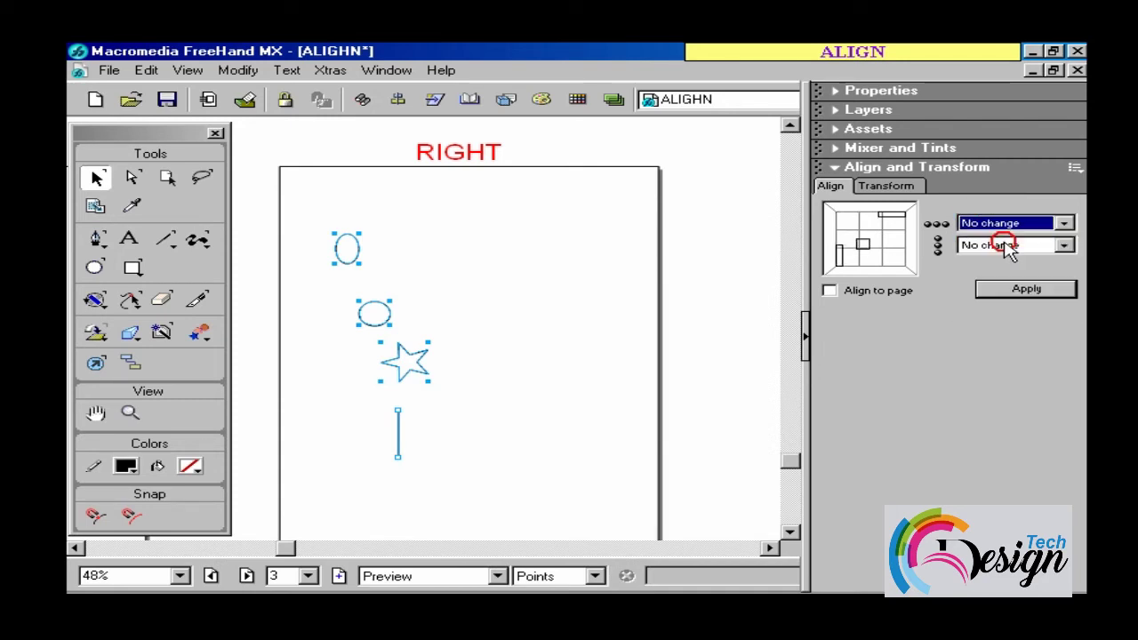
left_click(1016, 296)
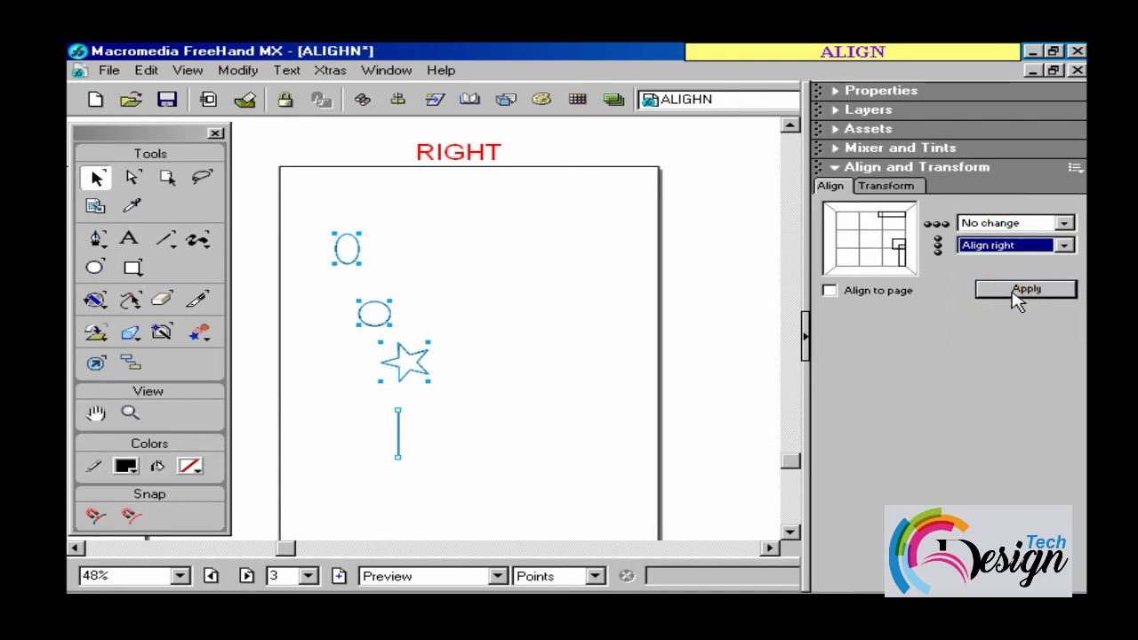
left_click(1015, 291)
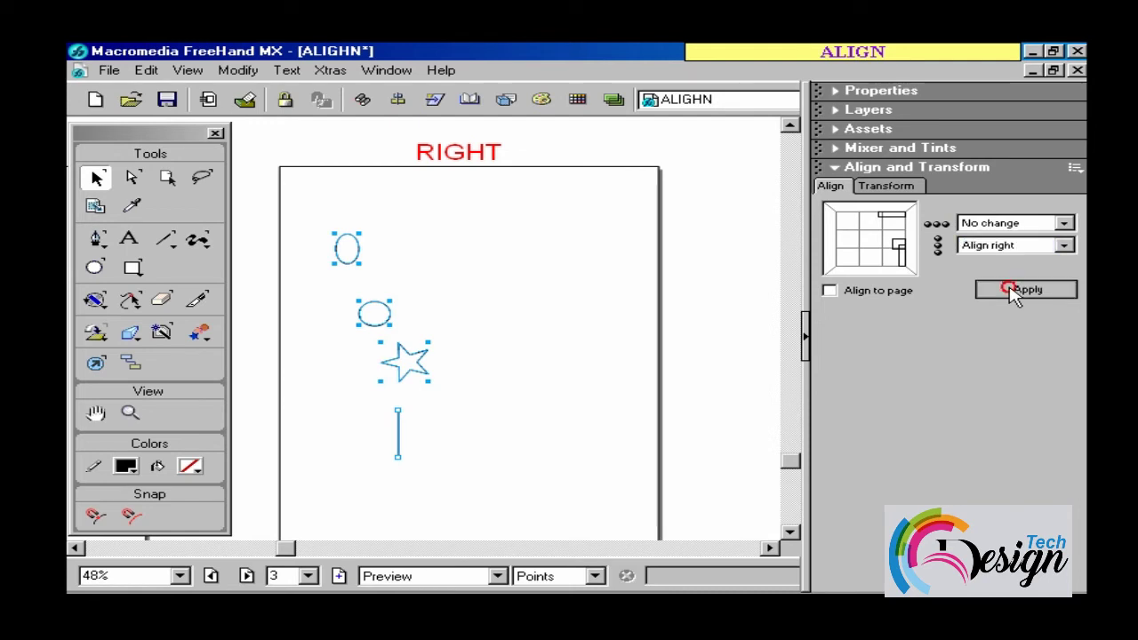
- Clear the selection and advance to page 4, TOP LEFT CORNOR
left_click(544, 302)
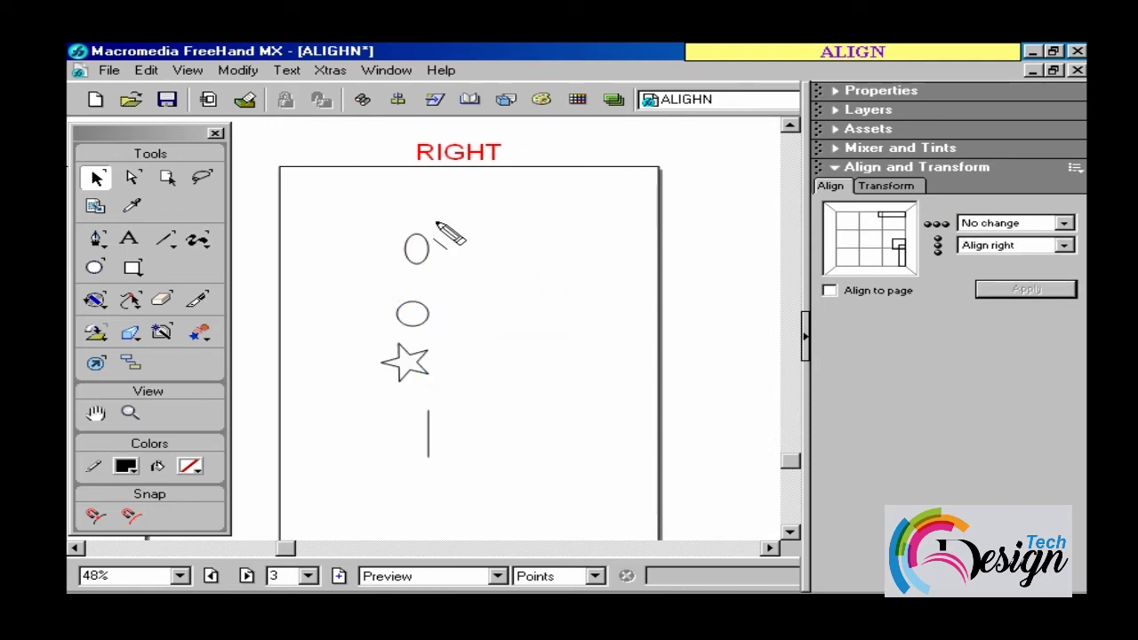
left_click_drag(427, 224, 427, 478)
key("Escape")
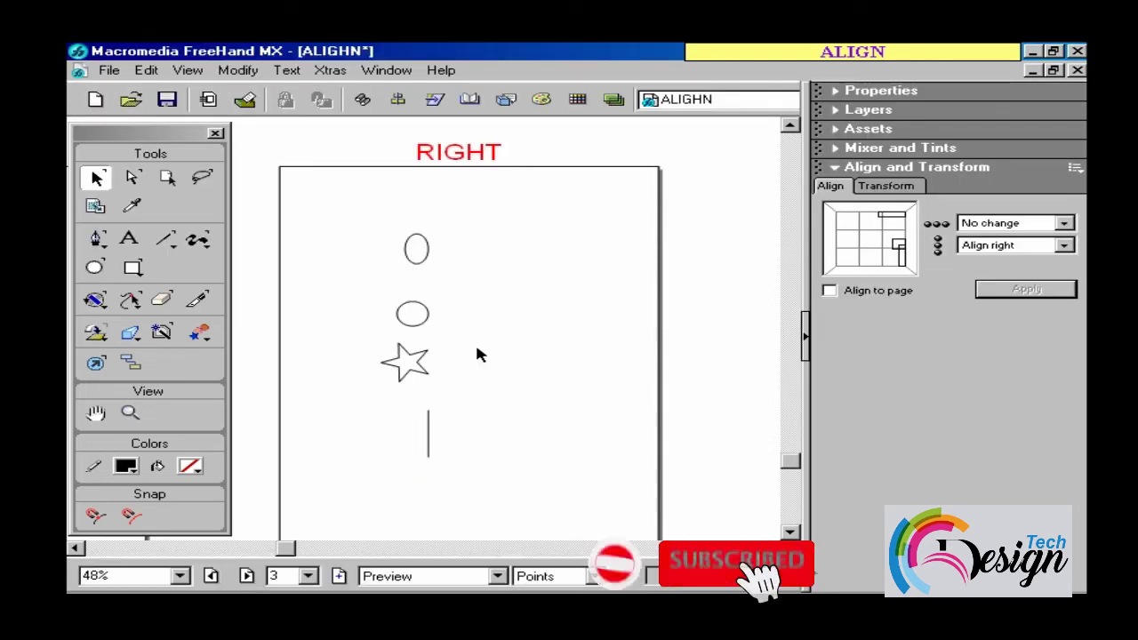
left_click(246, 576)
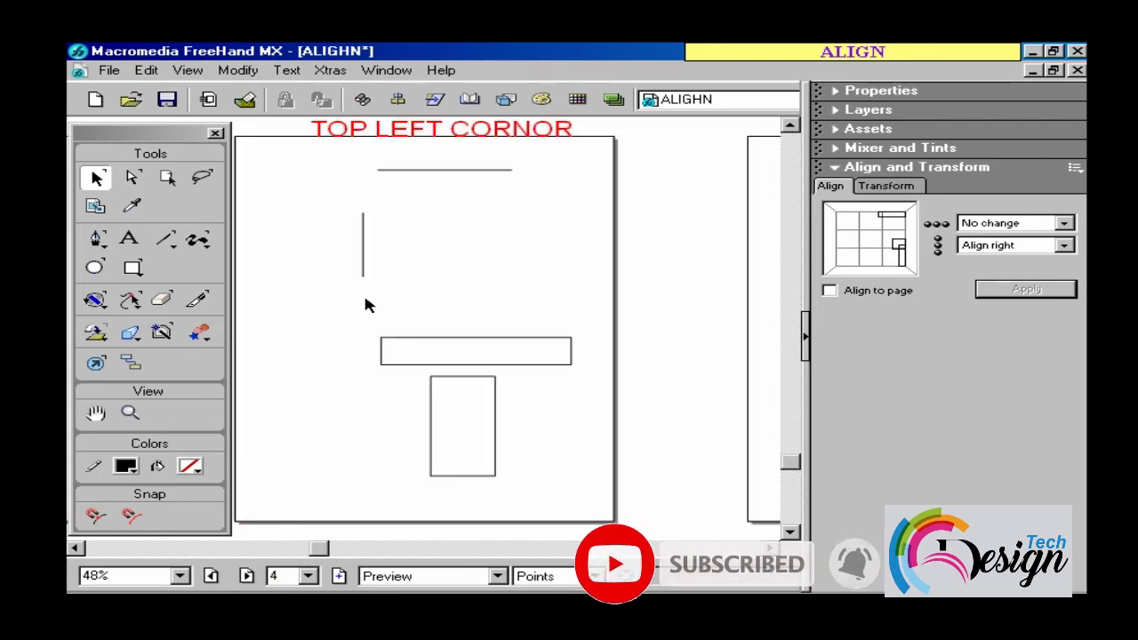
- Set the Align panel to Align top and Align left
left_click_drag(405, 263, 486, 299)
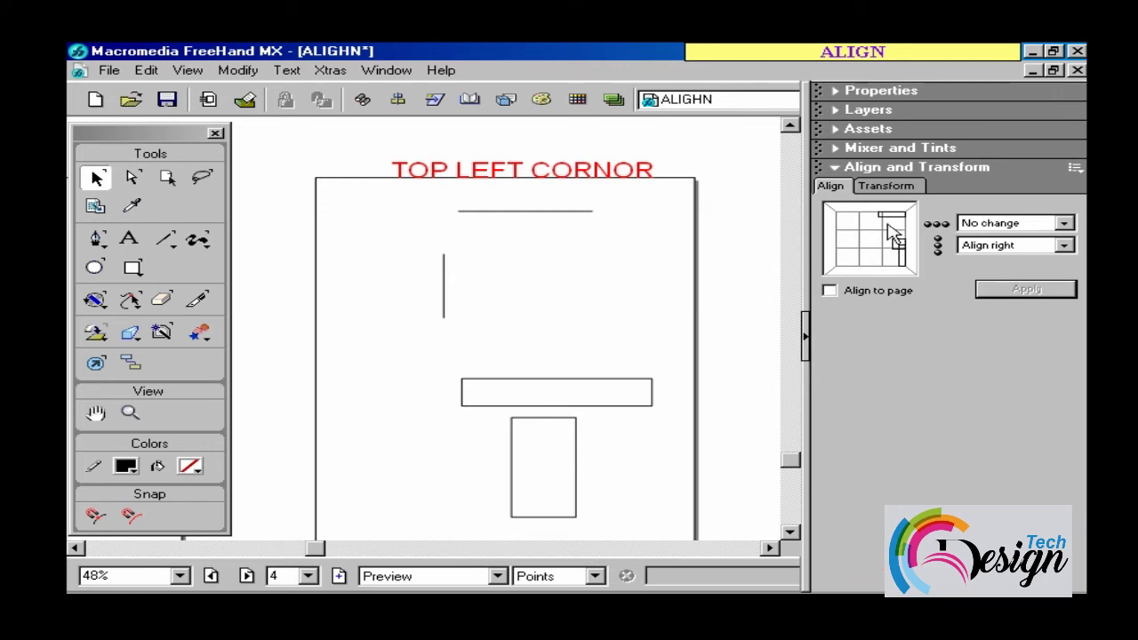
left_click(979, 223)
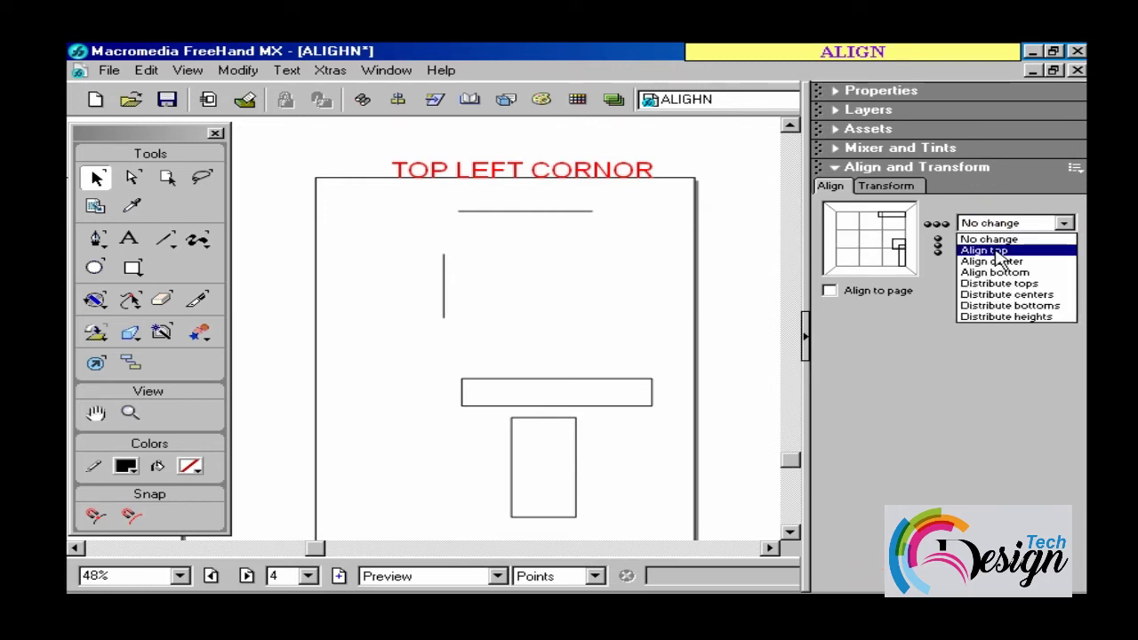
left_click(987, 241)
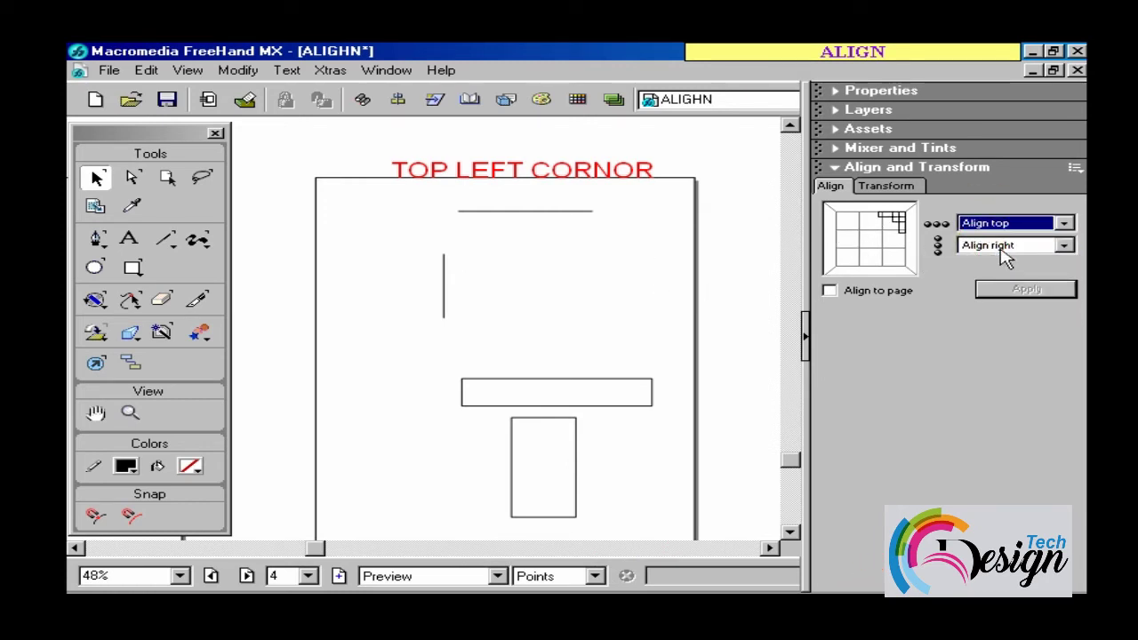
left_click(1005, 226)
left_click(1005, 243)
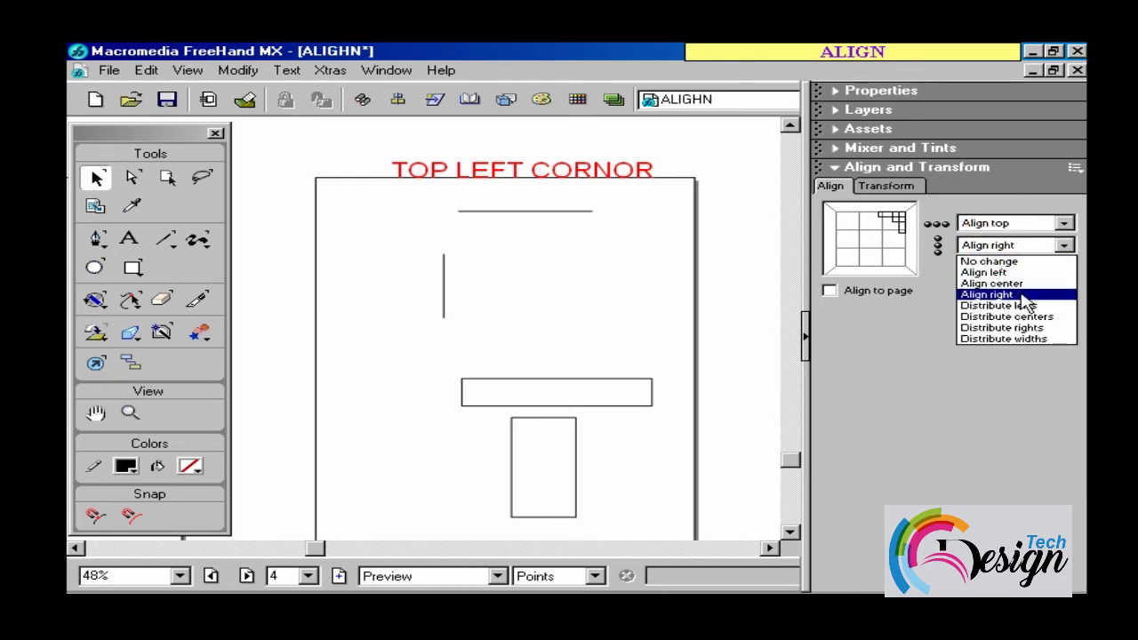
left_click(1020, 273)
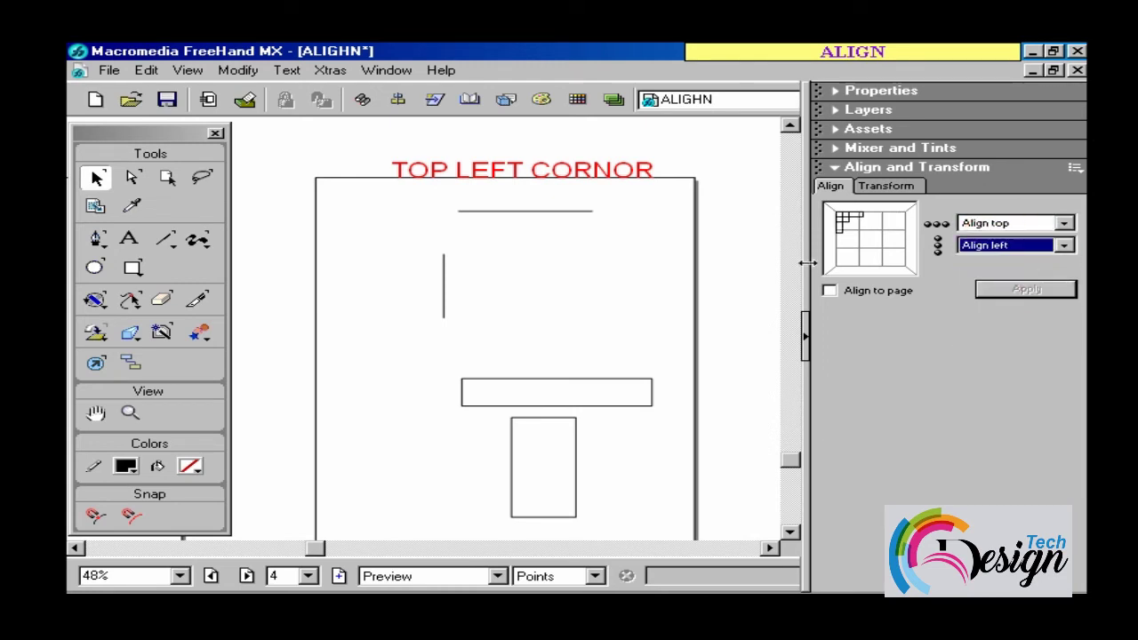
- Align the horizontal and vertical lines top-left so they form a corner
left_click(508, 213)
left_click(444, 260, "shift")
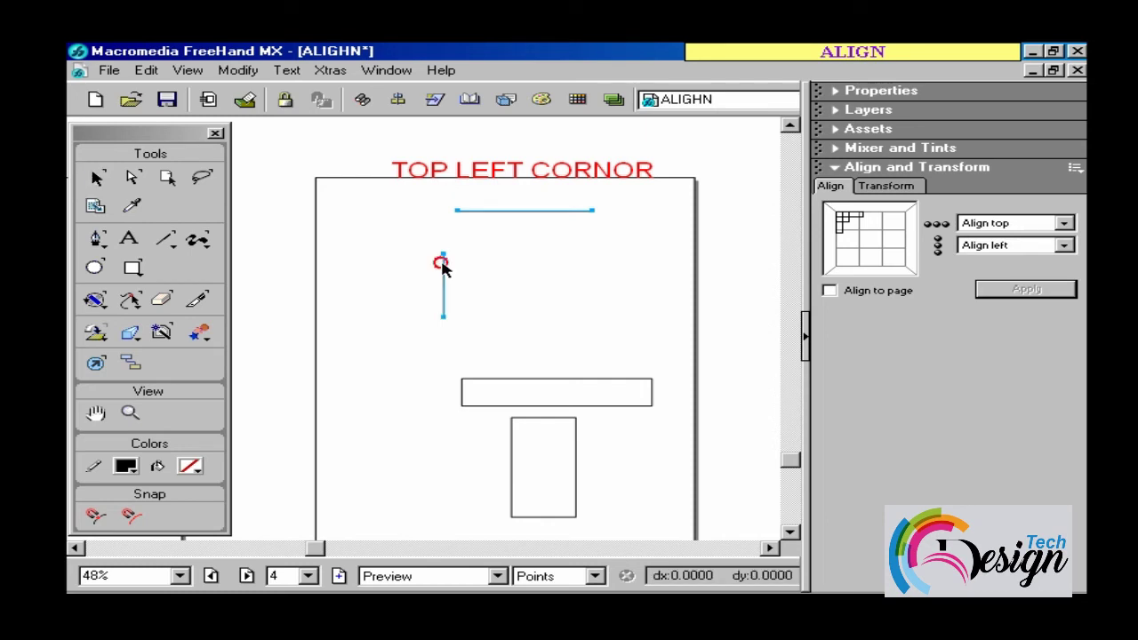
left_click(1019, 292)
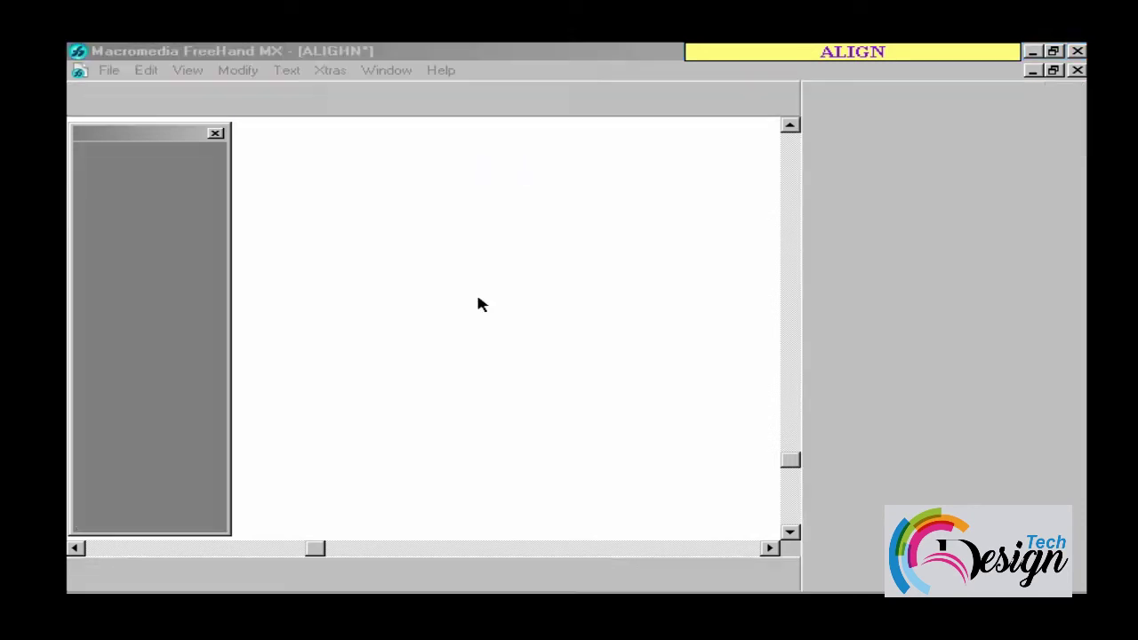
- Align the horizontal and vertical rectangles by their top-left corners
left_click(516, 379)
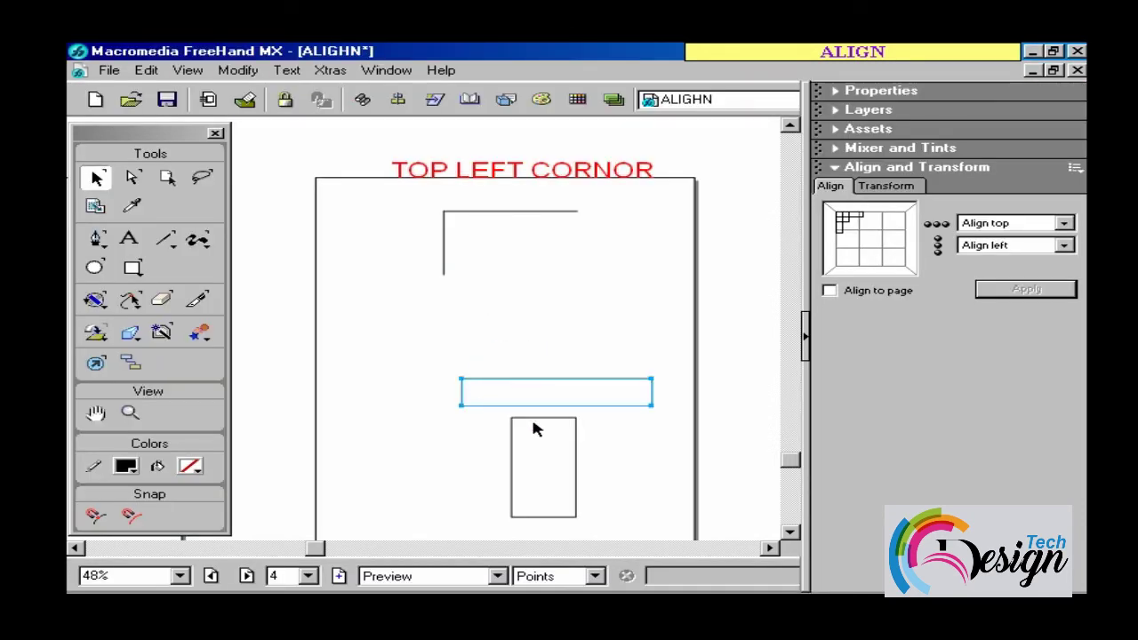
left_click(534, 418, "shift")
left_click(1018, 289)
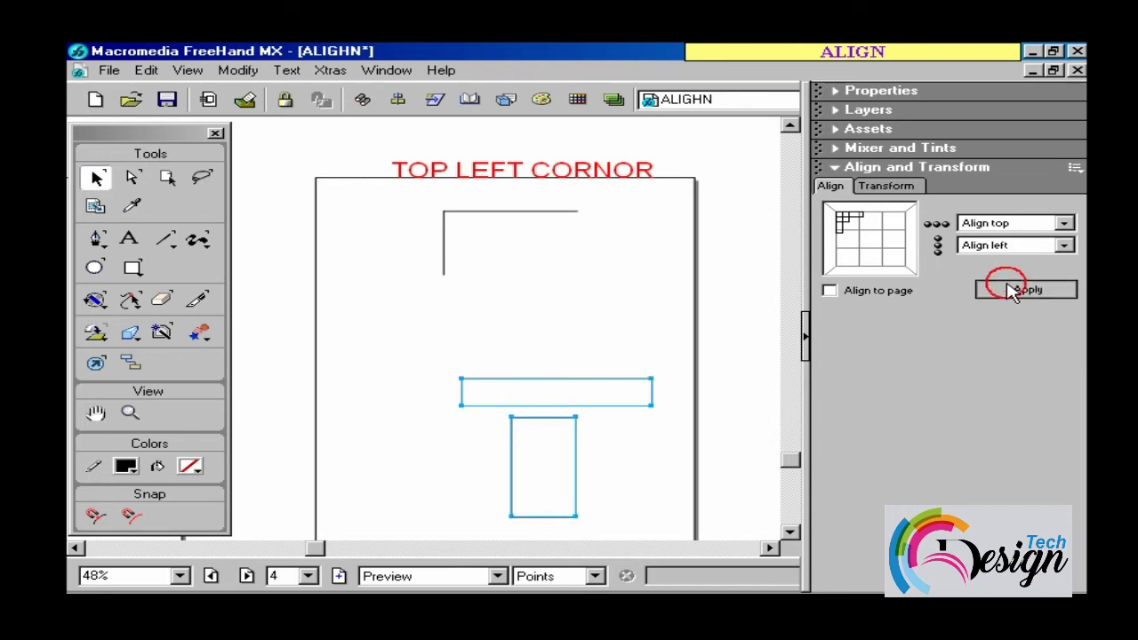
left_click_drag(590, 485, 465, 385)
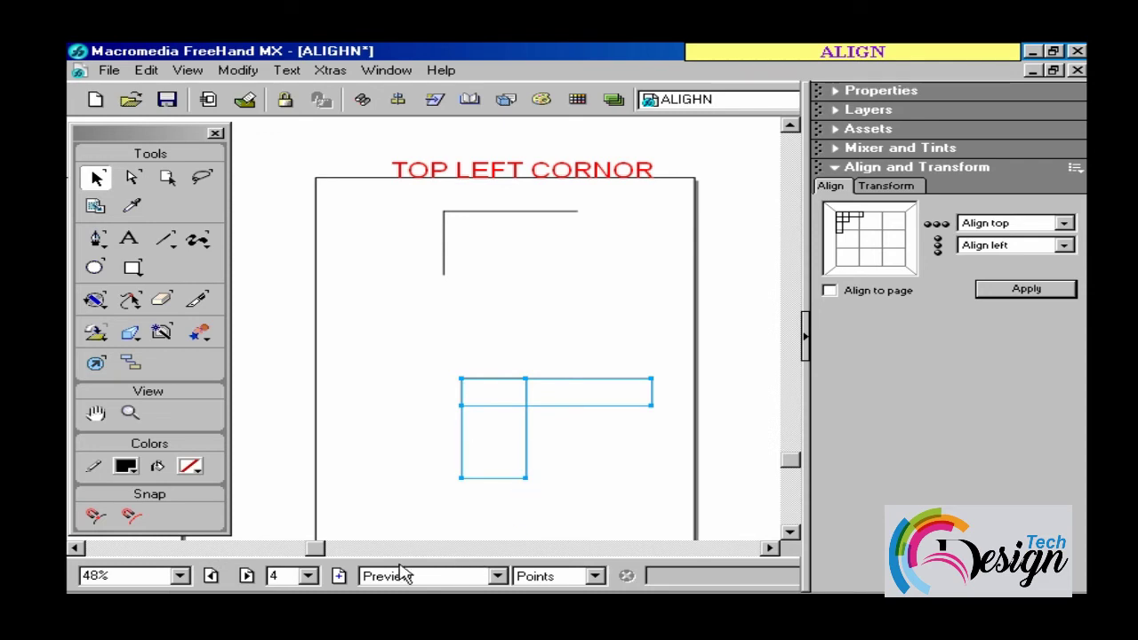
- Go to page 5, CENTER TOP, and move both rectangles higher on the page
left_click(248, 579)
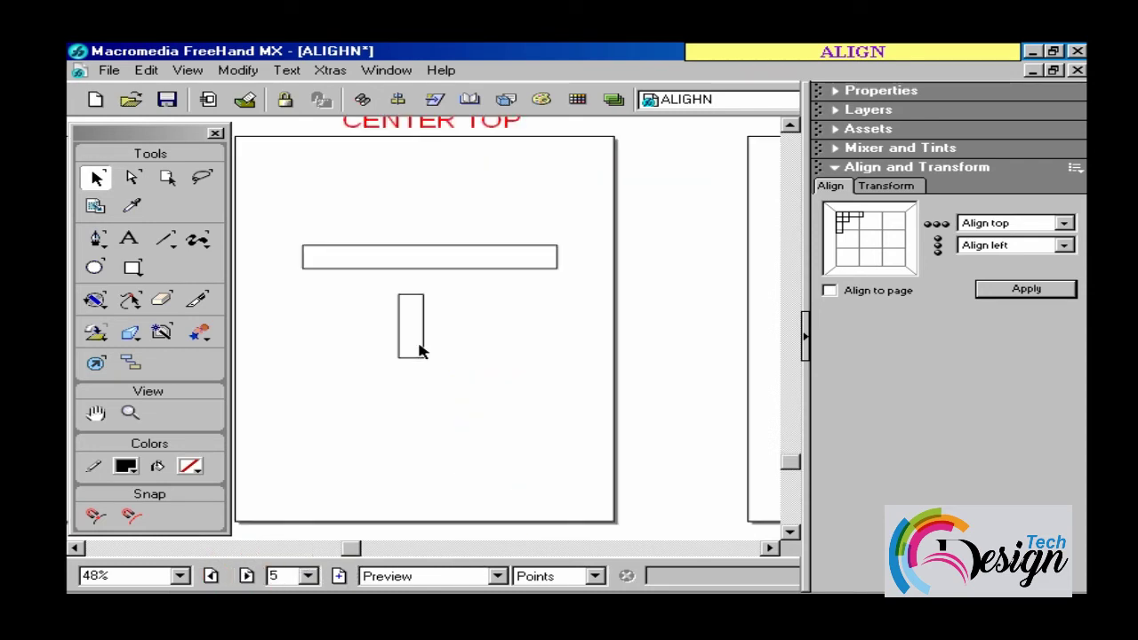
key("h")
left_click_drag(442, 214, 473, 240)
key("v")
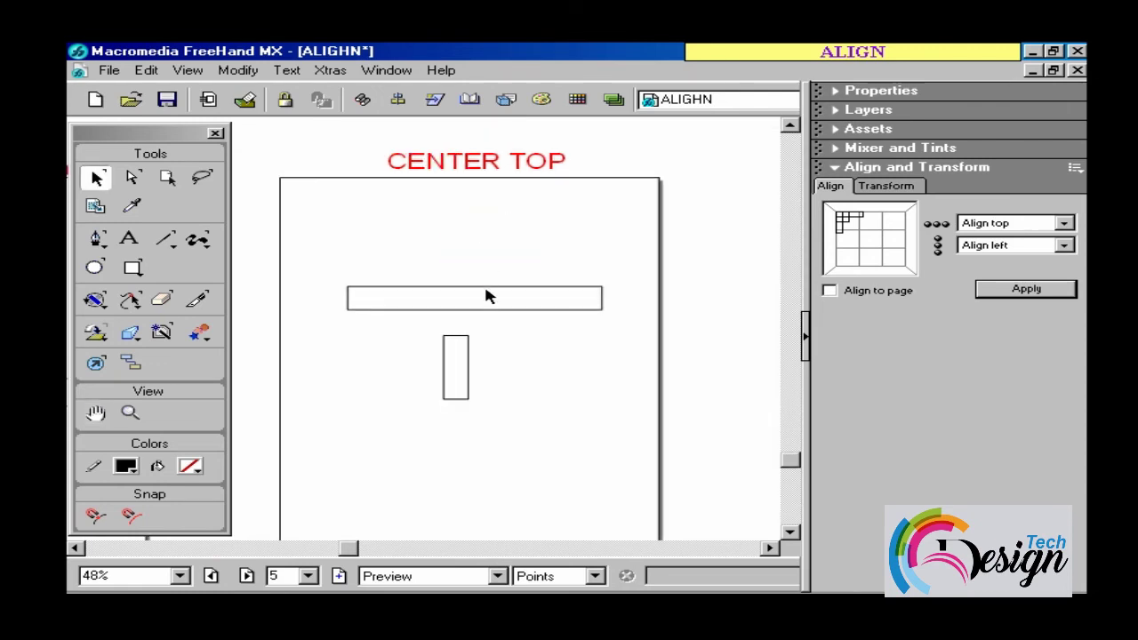
left_click_drag(486, 296, 482, 240)
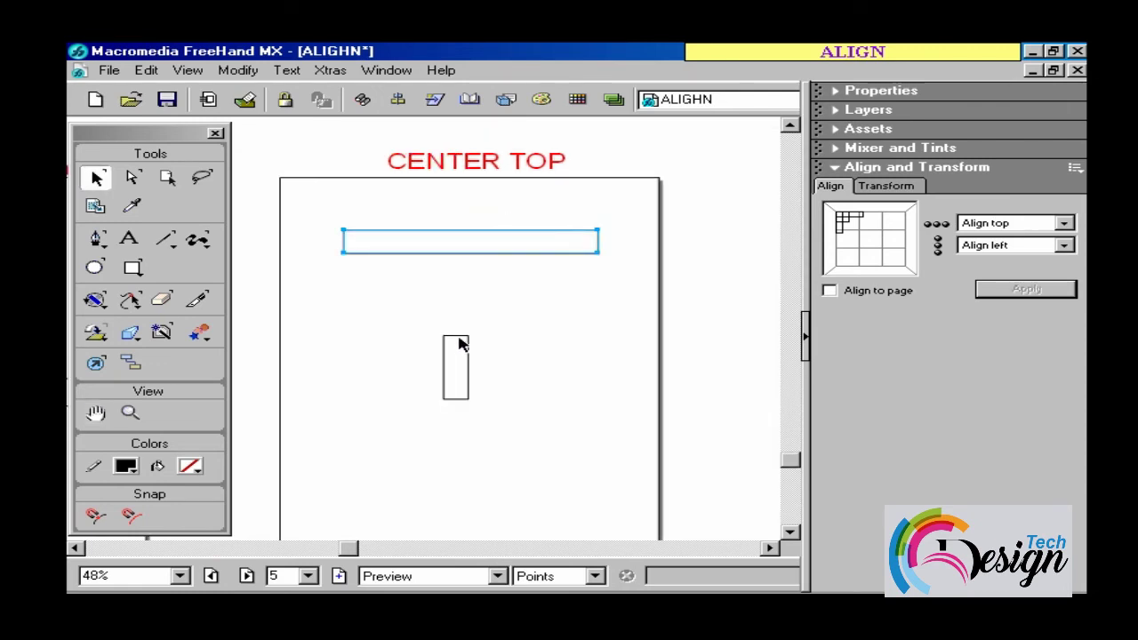
left_click_drag(460, 344, 462, 304)
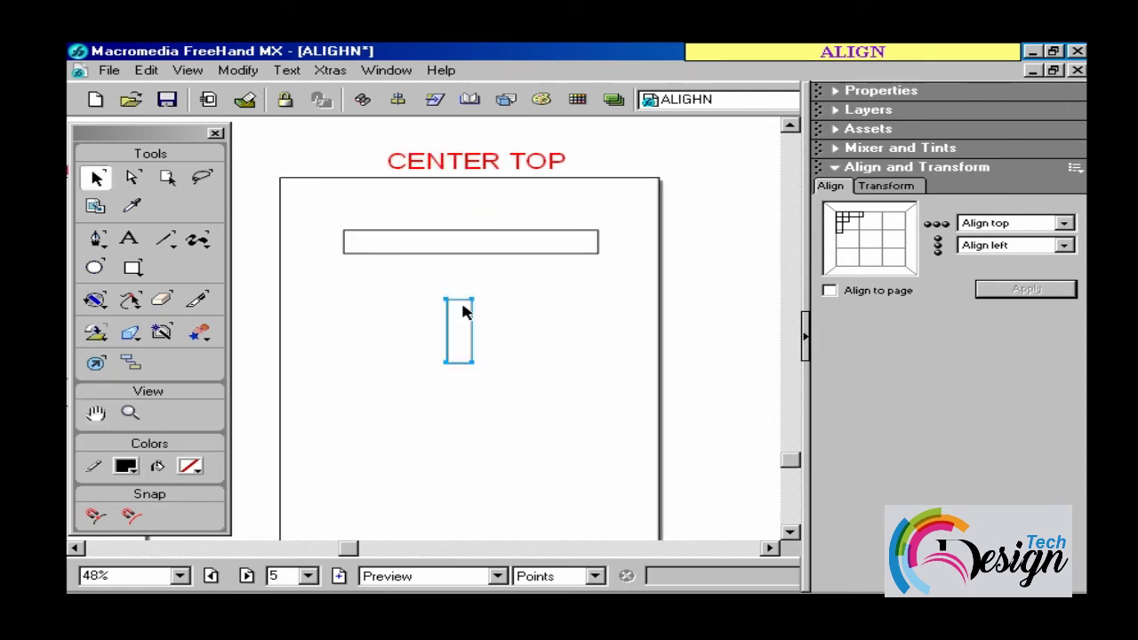
- Align the small rectangle top-centre with the wide bar to form a T
left_click(462, 242, "shift")
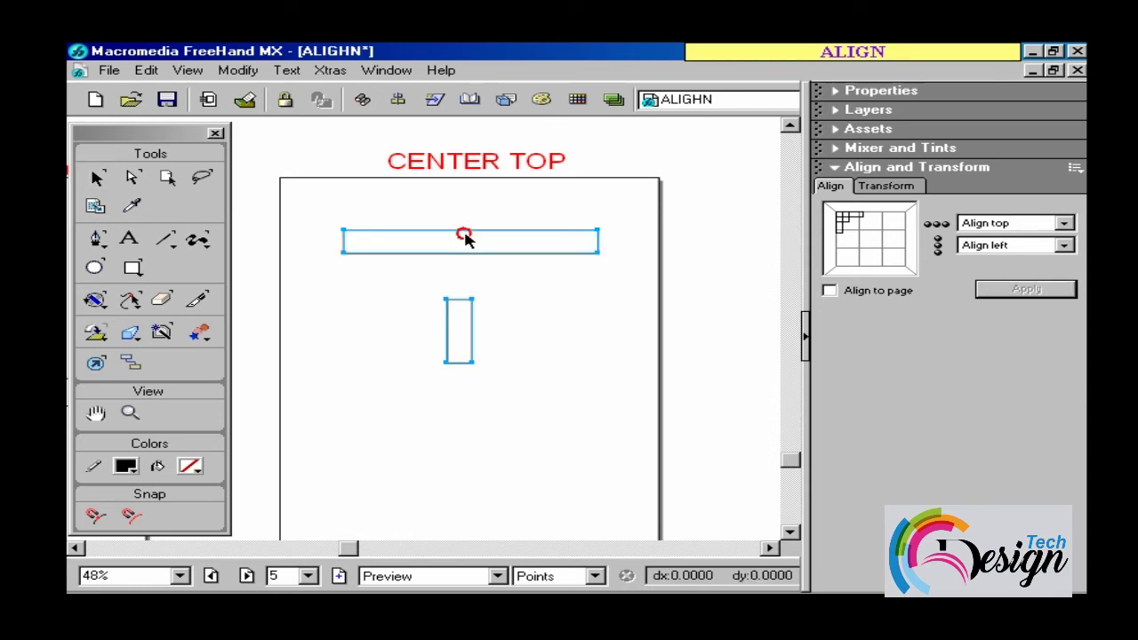
left_click(869, 224)
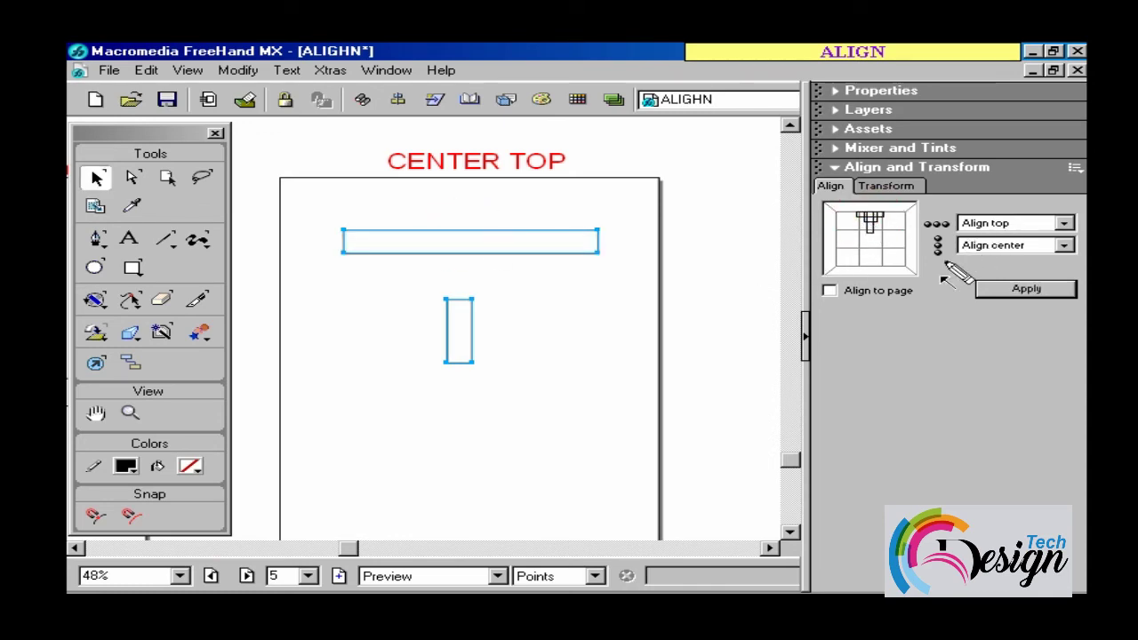
left_click_drag(861, 310, 973, 228)
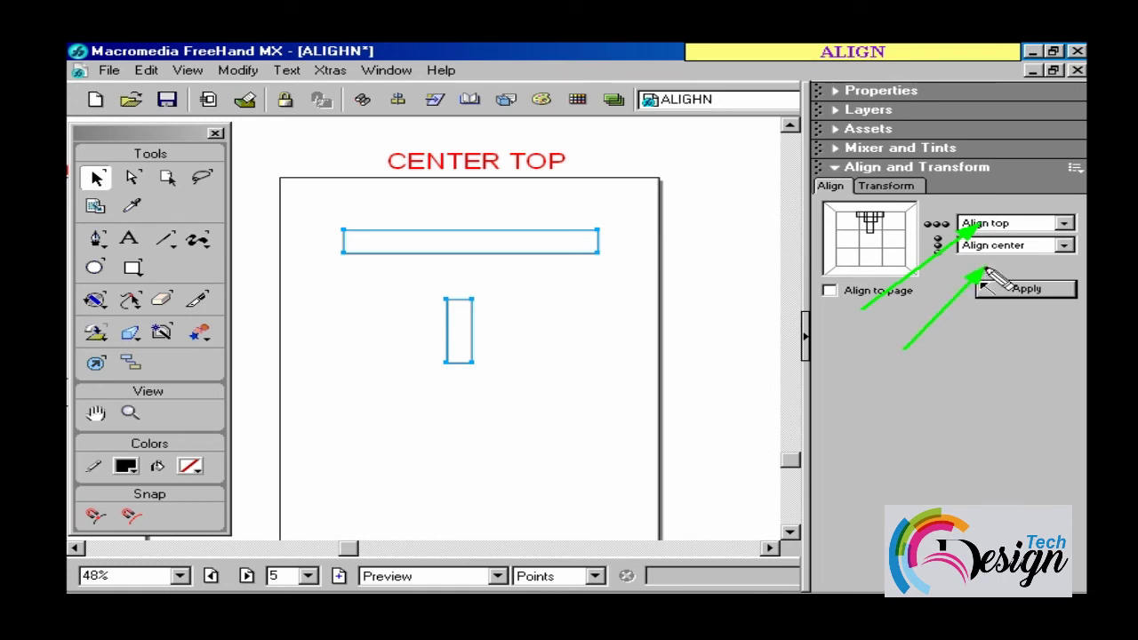
key("Escape")
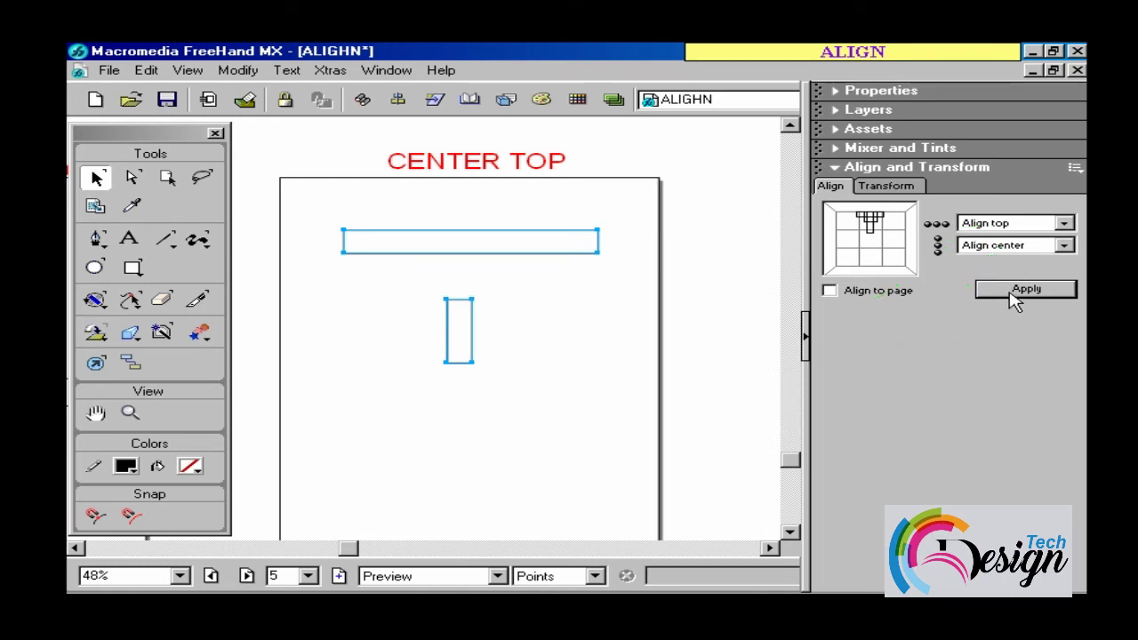
left_click(1014, 291)
left_click(486, 272)
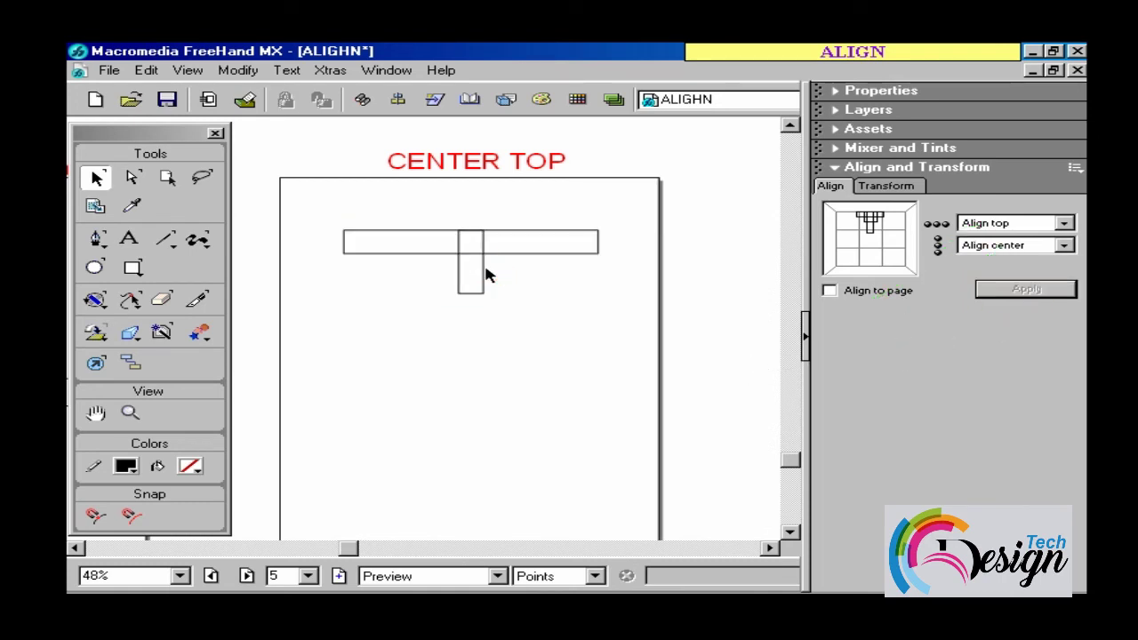
- Move the small rectangle beside the wide bar and top-centre-align them again
left_click_drag(481, 273, 644, 285)
left_click_drag(317, 216, 690, 325)
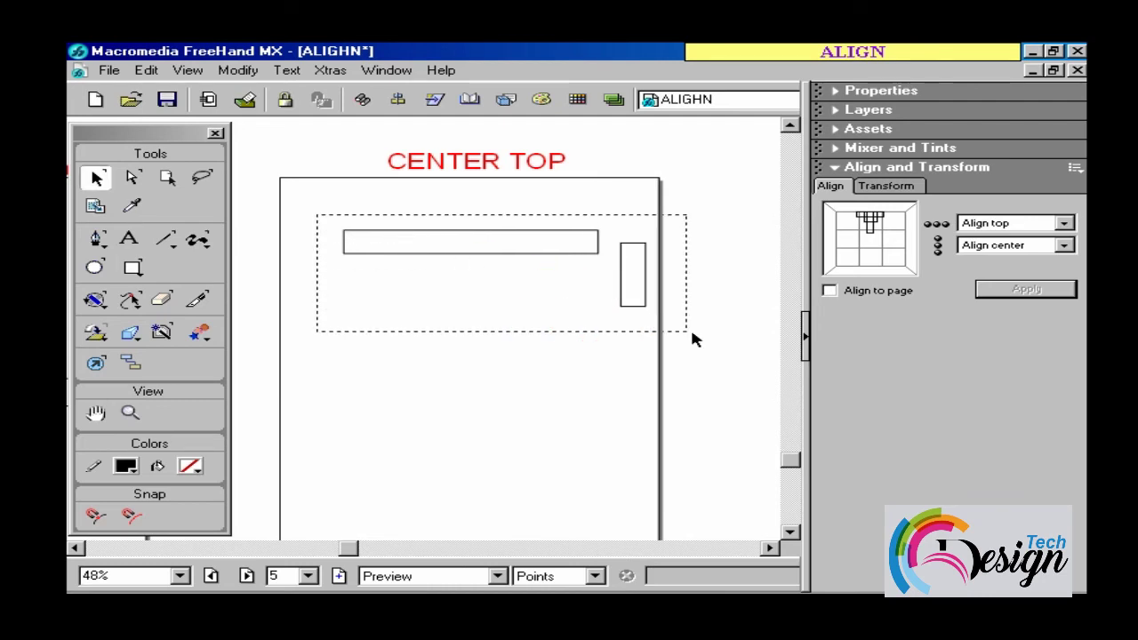
left_click(1009, 291)
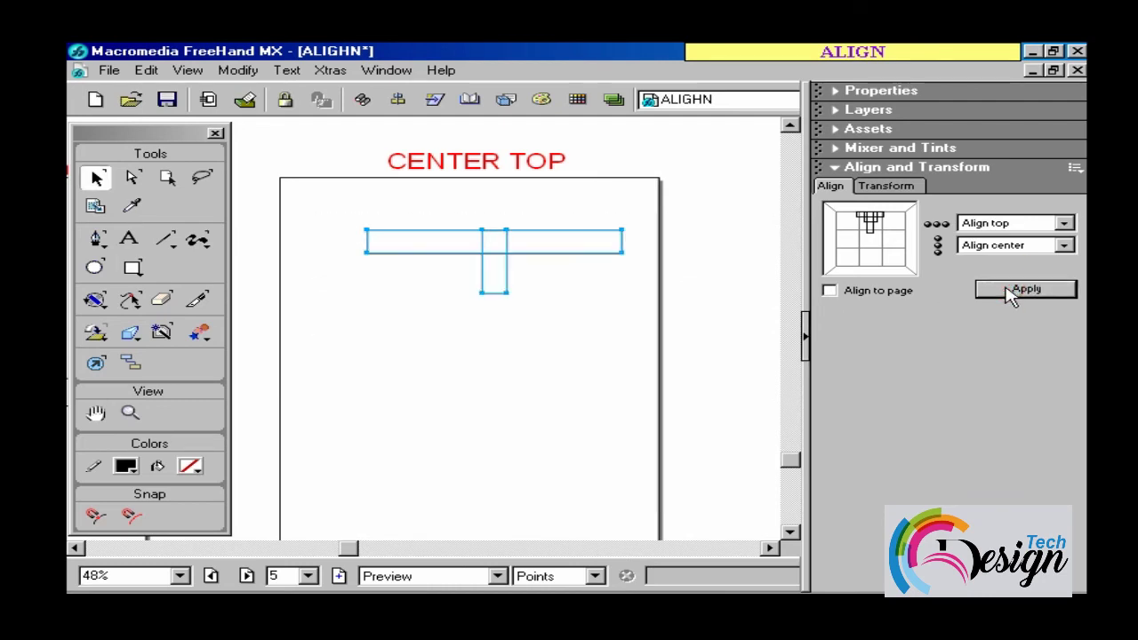
left_click(530, 329)
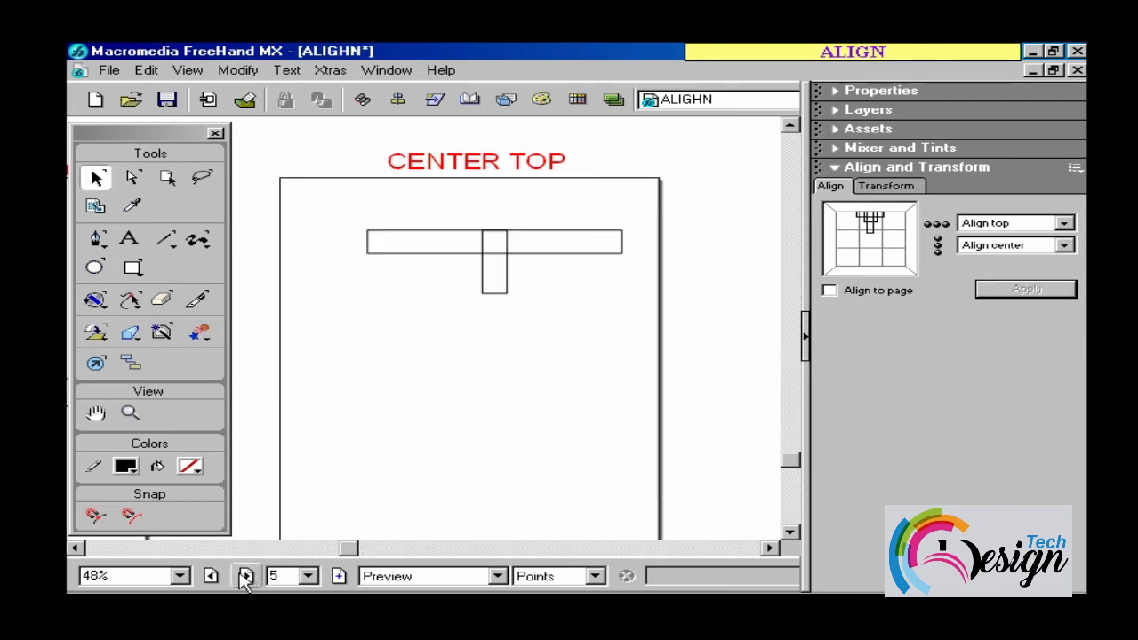
- Reposition both rectangles near the page top, re-align them top-centre, and show page 6, CENTER LEFT
left_click_drag(427, 240, 355, 199)
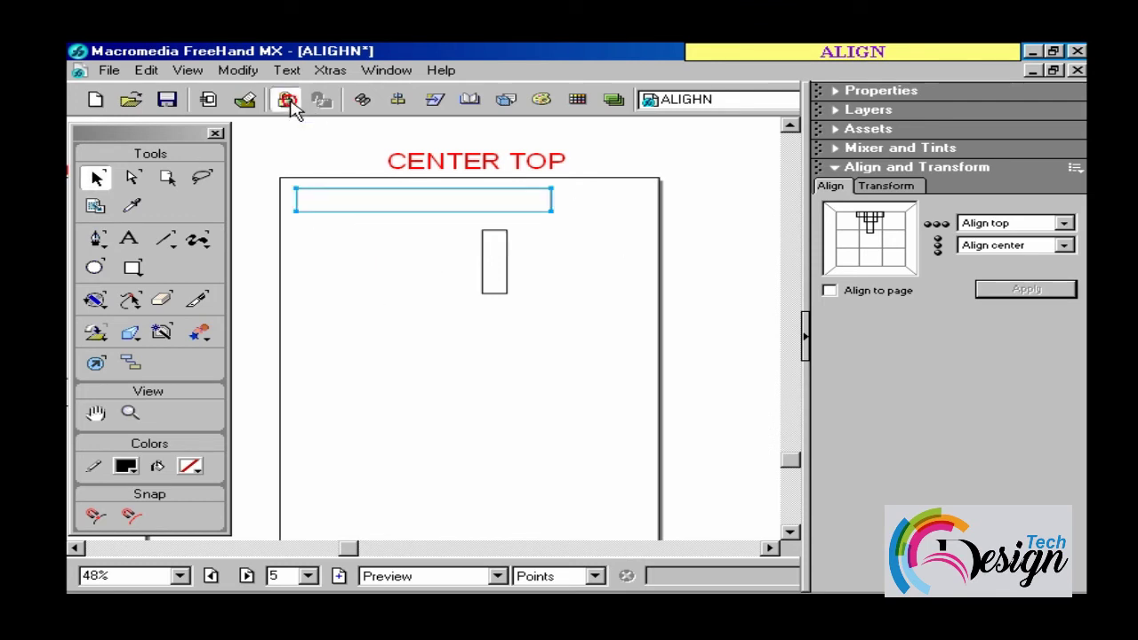
left_click_drag(504, 273, 670, 179)
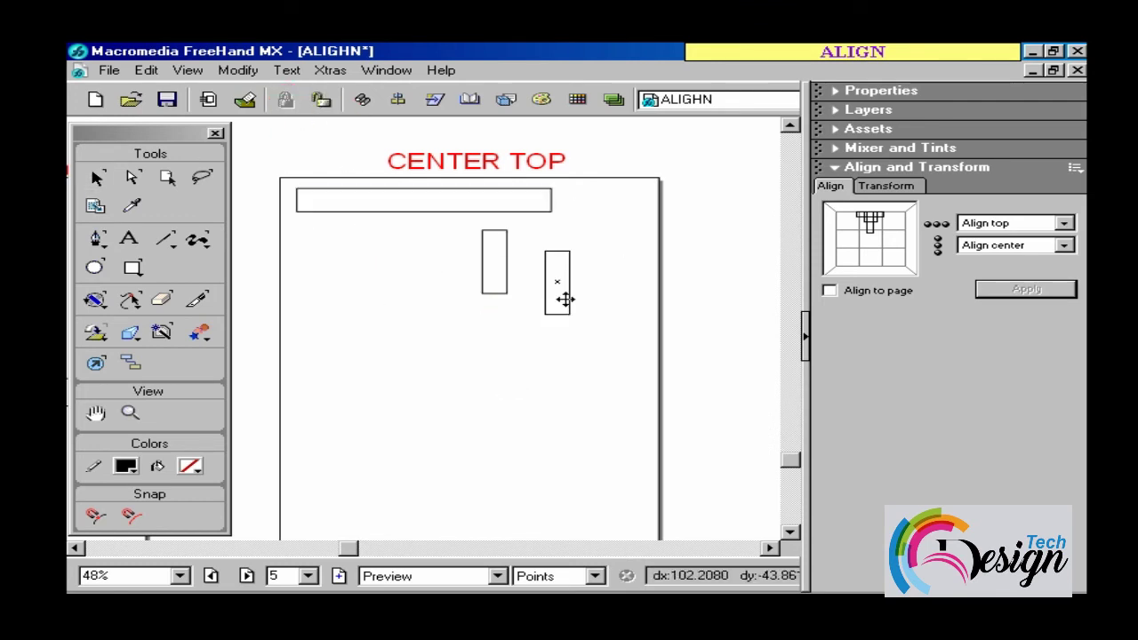
left_click(514, 202, "shift")
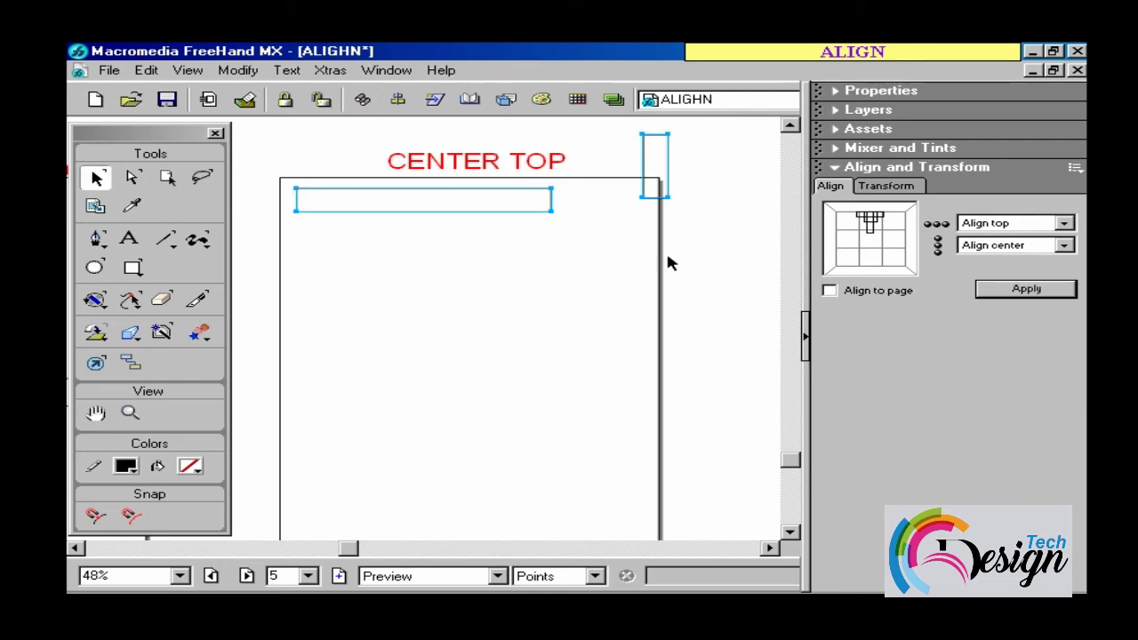
left_click(1024, 290)
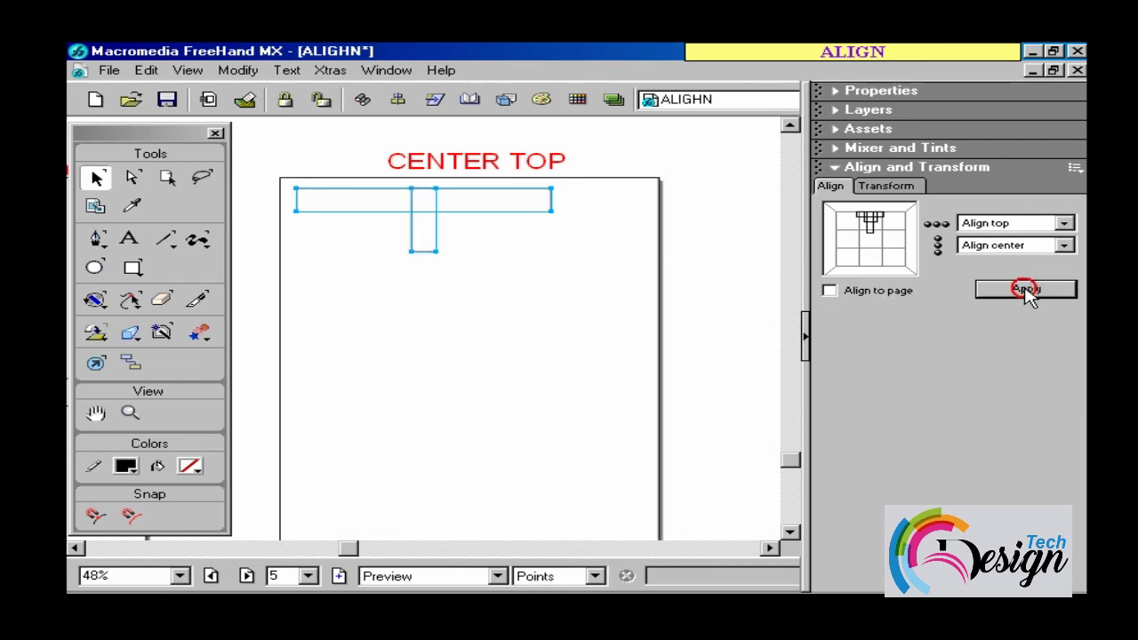
left_click(462, 251)
left_click(460, 188)
left_click(327, 100)
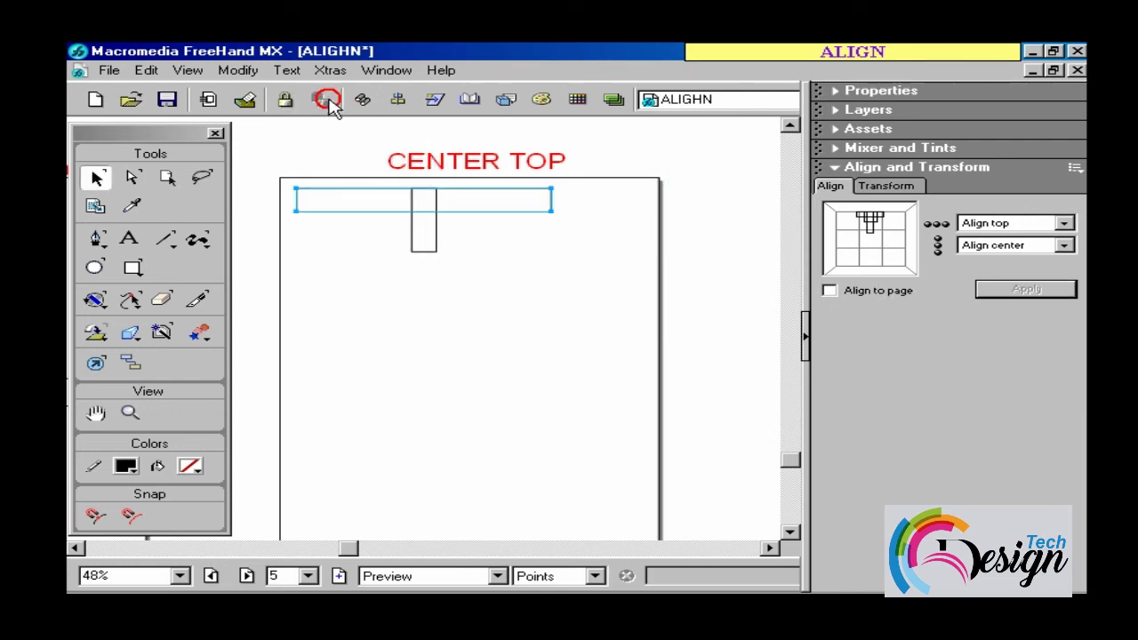
left_click(247, 576)
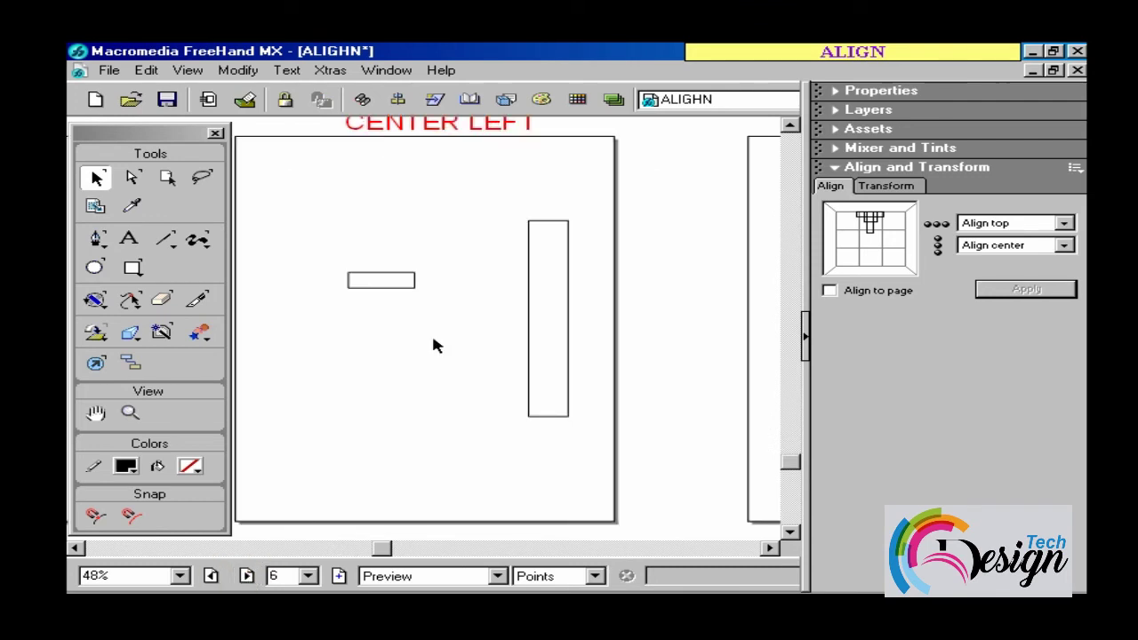
- Bring page 6 into view, shift the tall rectangle left, and select both rectangles
left_click_drag(468, 186, 513, 223)
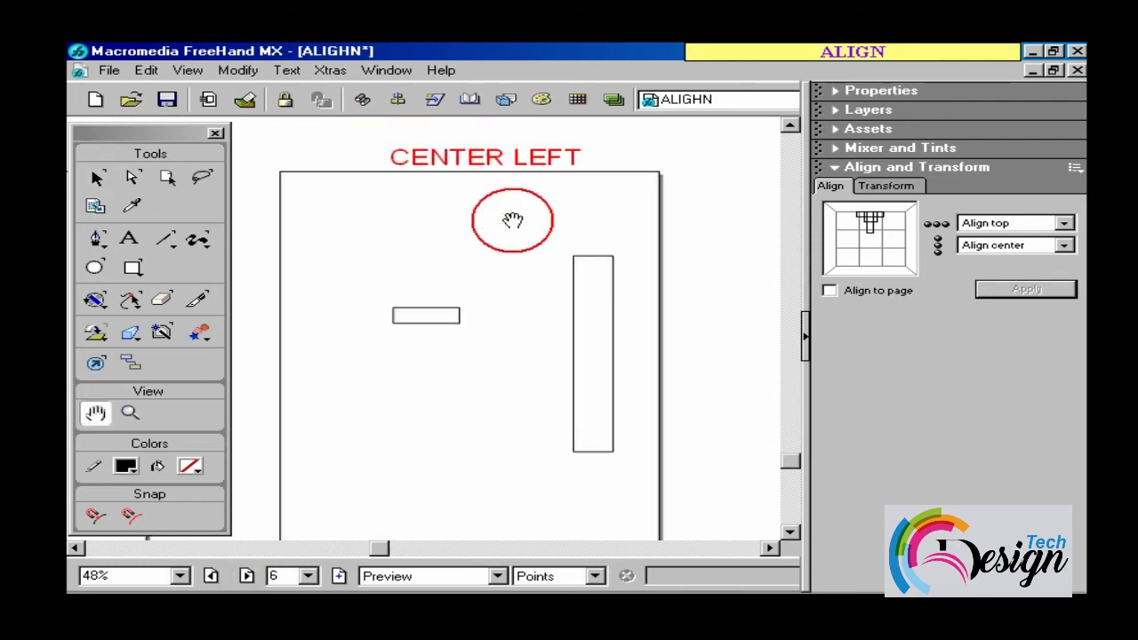
left_click(585, 257)
mouse_move(585, 256)
left_mouse_down()
mouse_move(402, 269)
mouse_move(358, 239)
mouse_move(536, 241)
left_mouse_up()
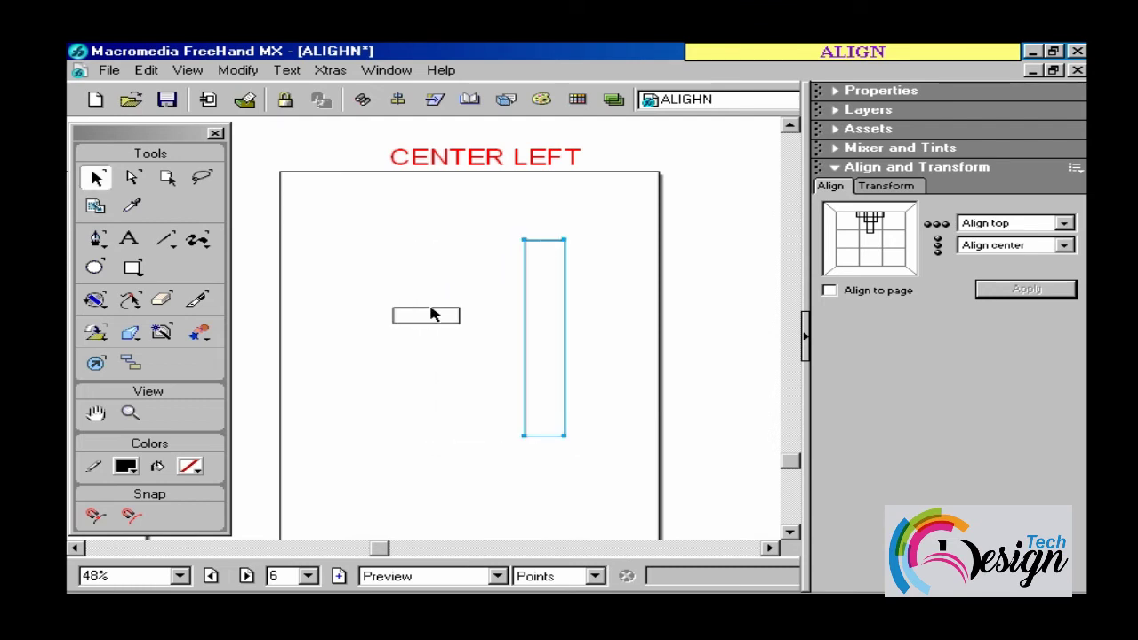
left_click(433, 314, "shift")
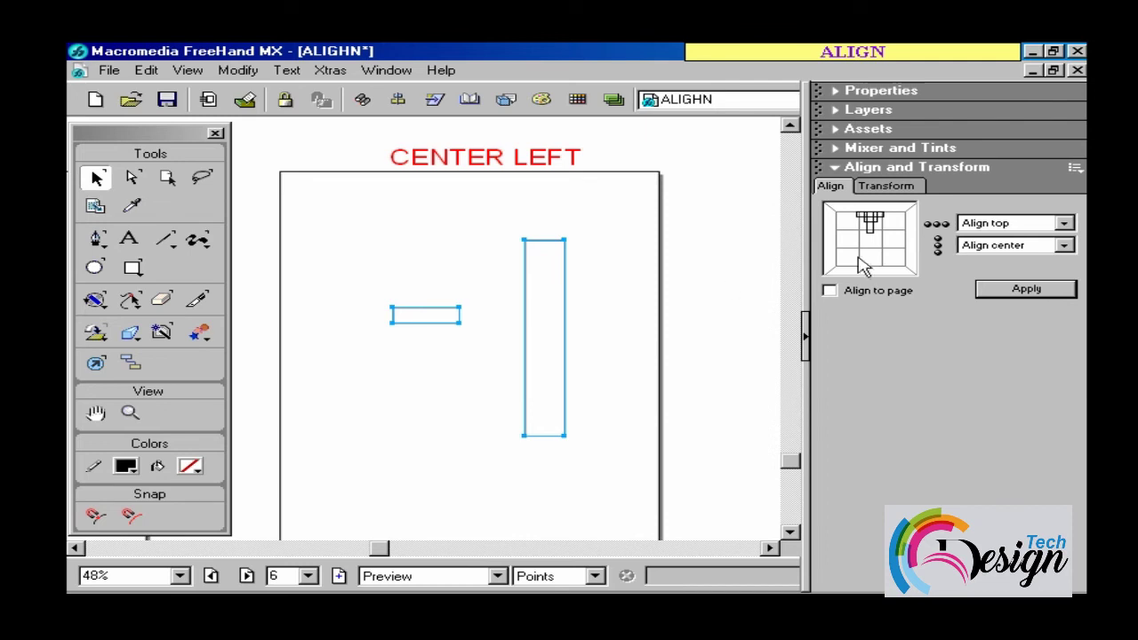
- Align both rectangles with Align center vertically and Align left horizontally
left_click(996, 223)
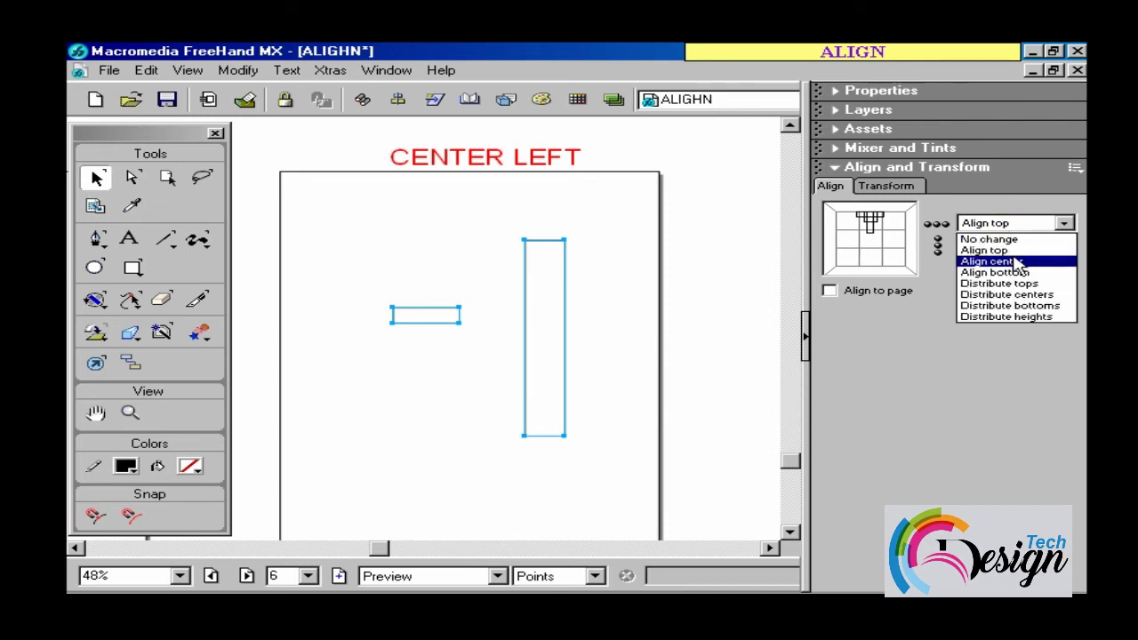
left_click(1017, 257)
left_click(1021, 247)
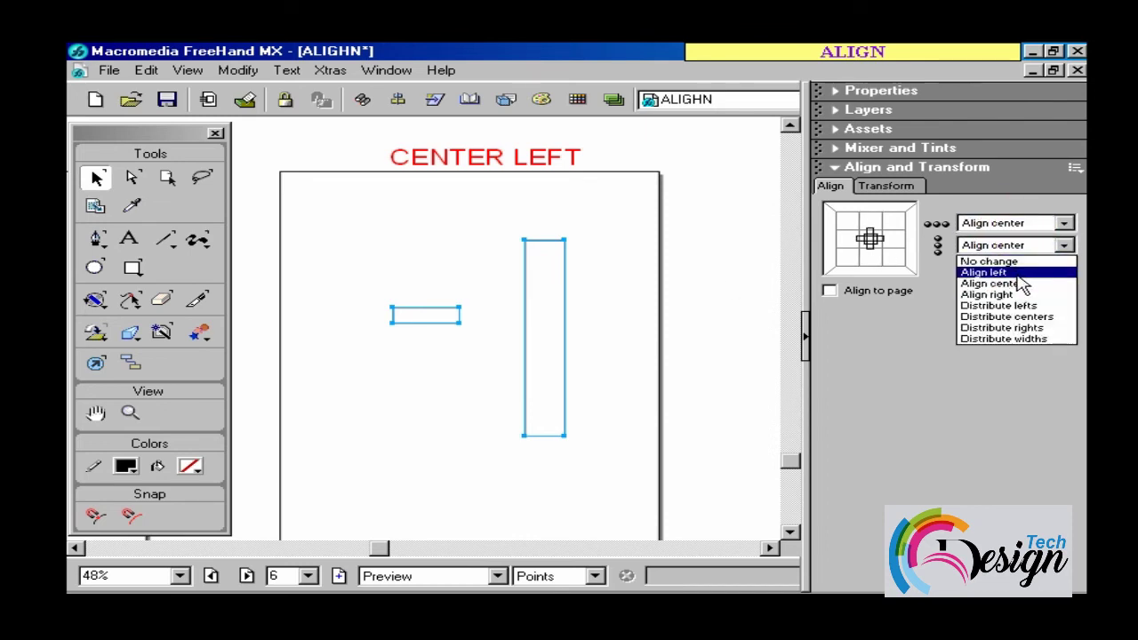
left_click(1017, 273)
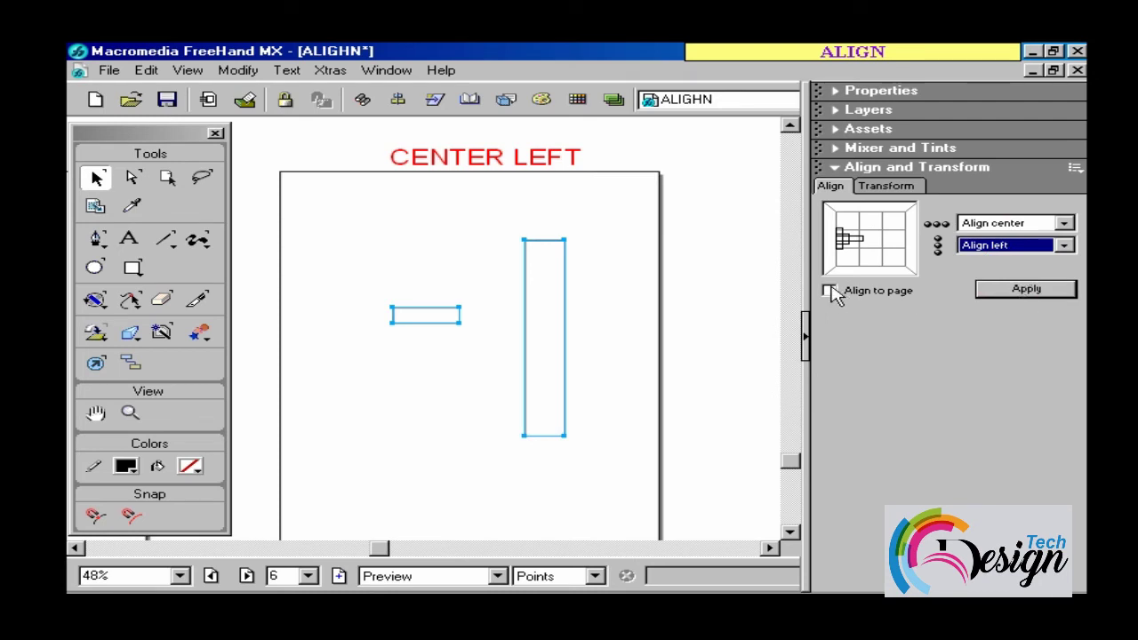
left_click_drag(707, 345, 844, 233)
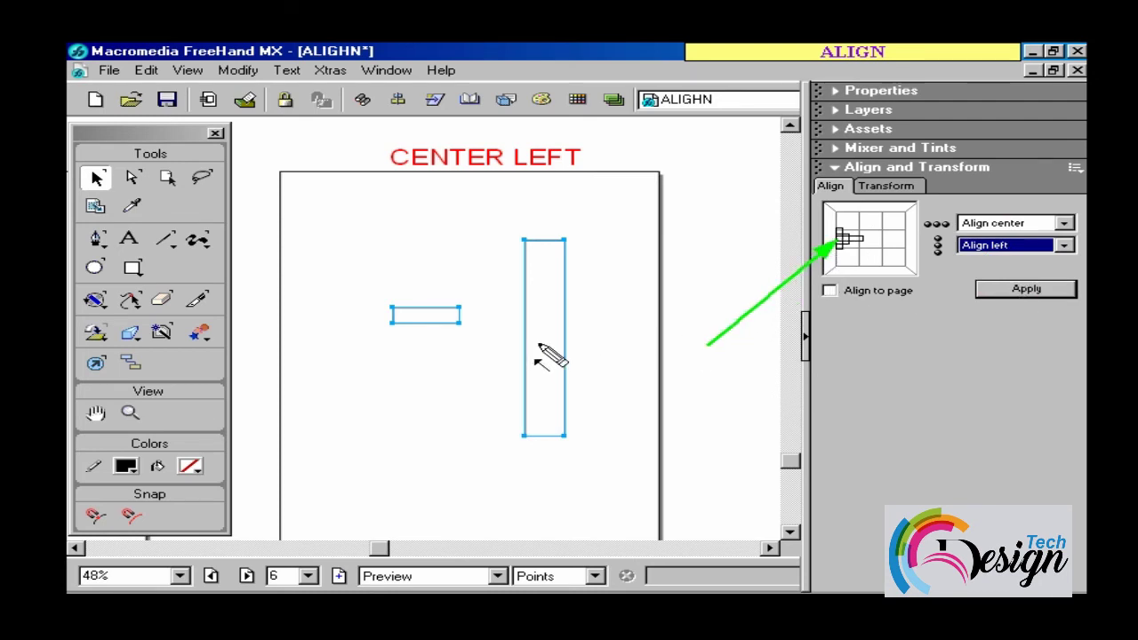
key("Escape")
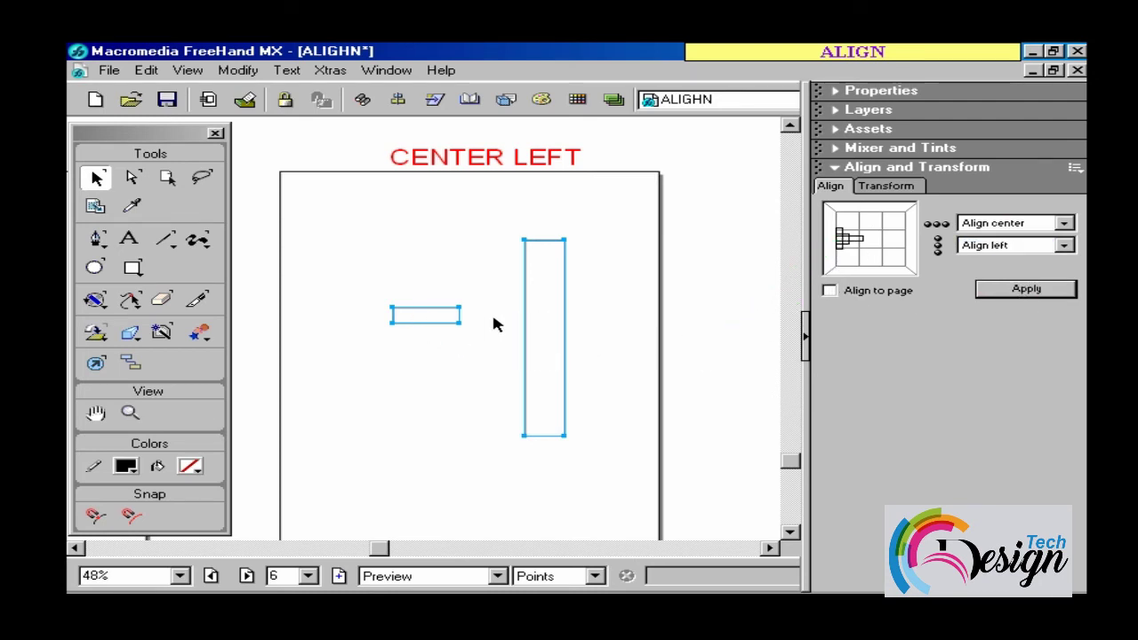
left_click_drag(445, 313, 523, 325)
key("Escape")
left_click(1016, 291)
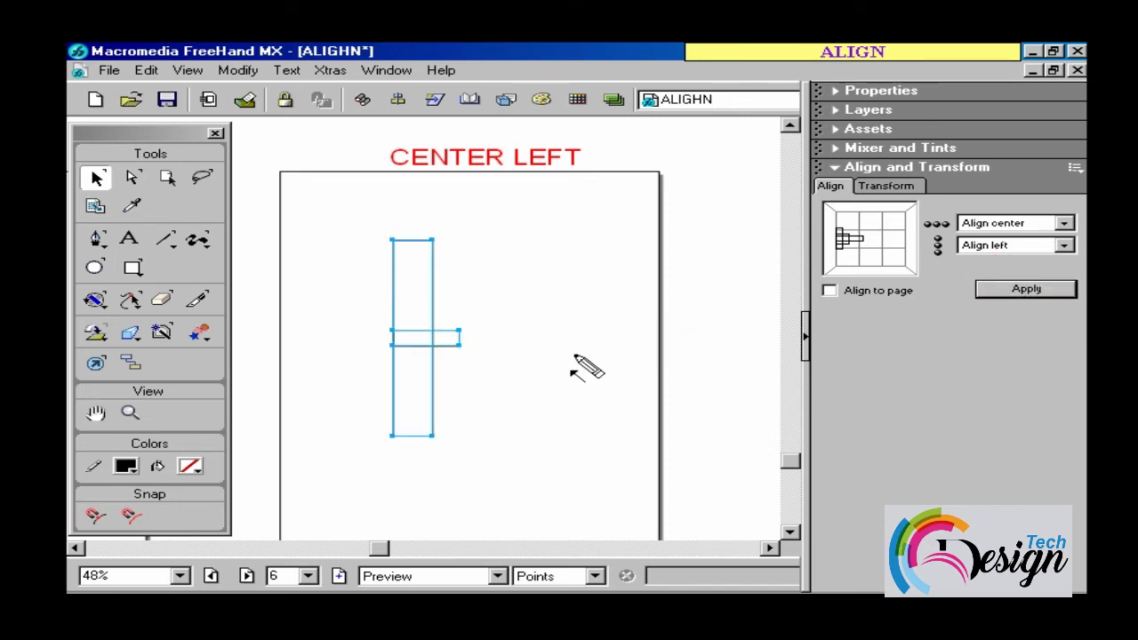
- Lock the small rectangle and centre-left-align the tall rectangle to it
mouse_move(569, 348)
left_mouse_down()
mouse_move(453, 347)
mouse_move(547, 270)
left_mouse_up()
key("Escape")
left_click(478, 315)
left_click(419, 241)
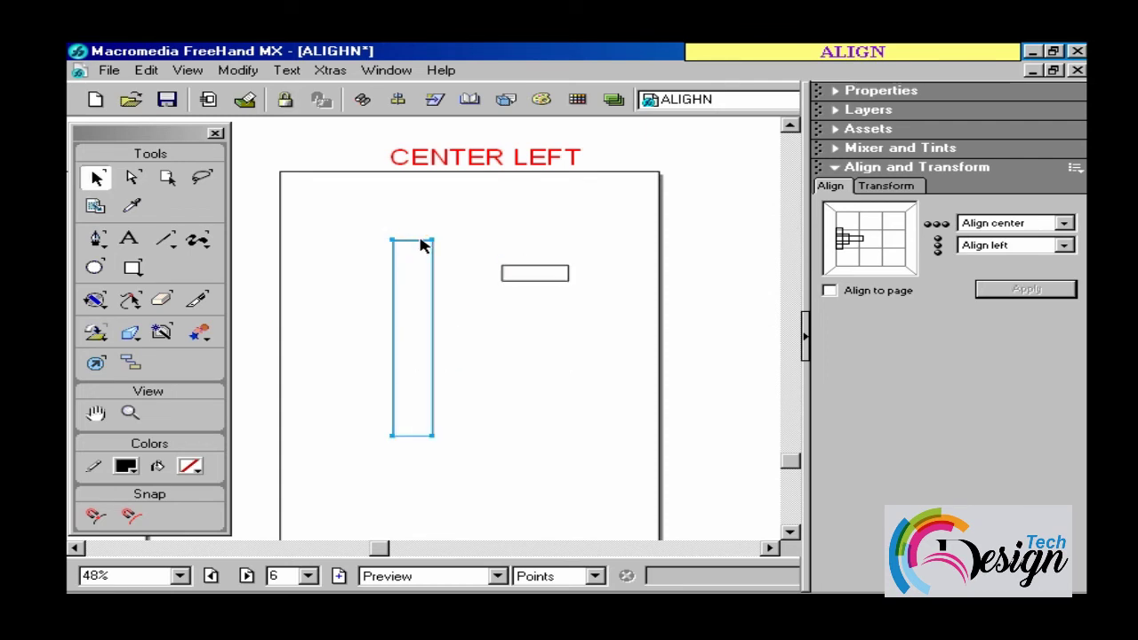
left_click(529, 271)
left_click(284, 110)
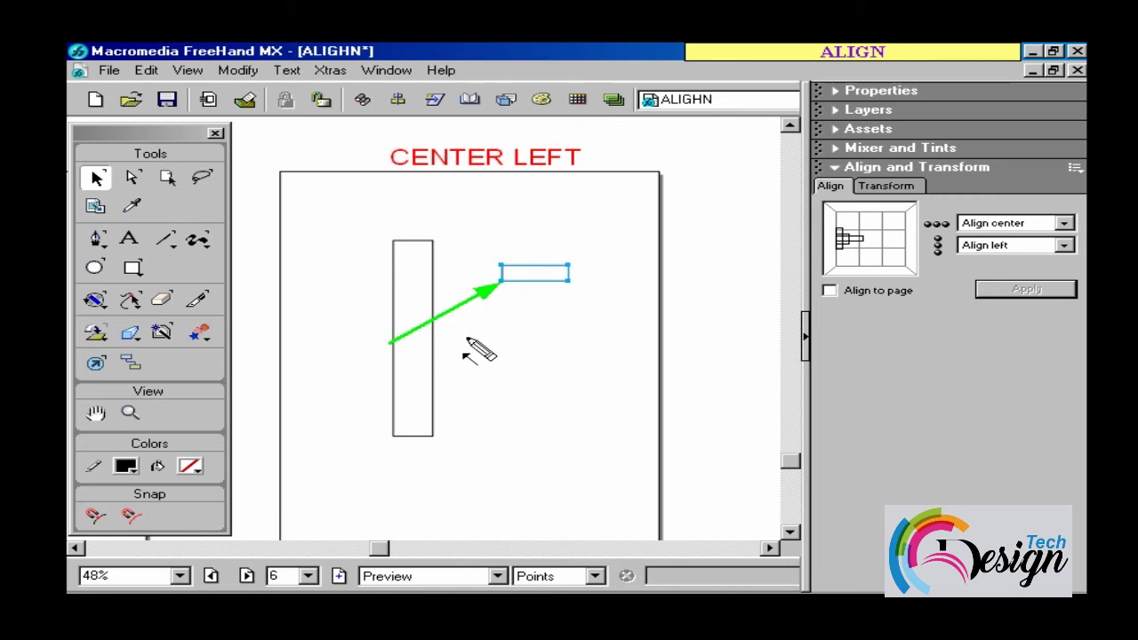
left_click(396, 365, "shift")
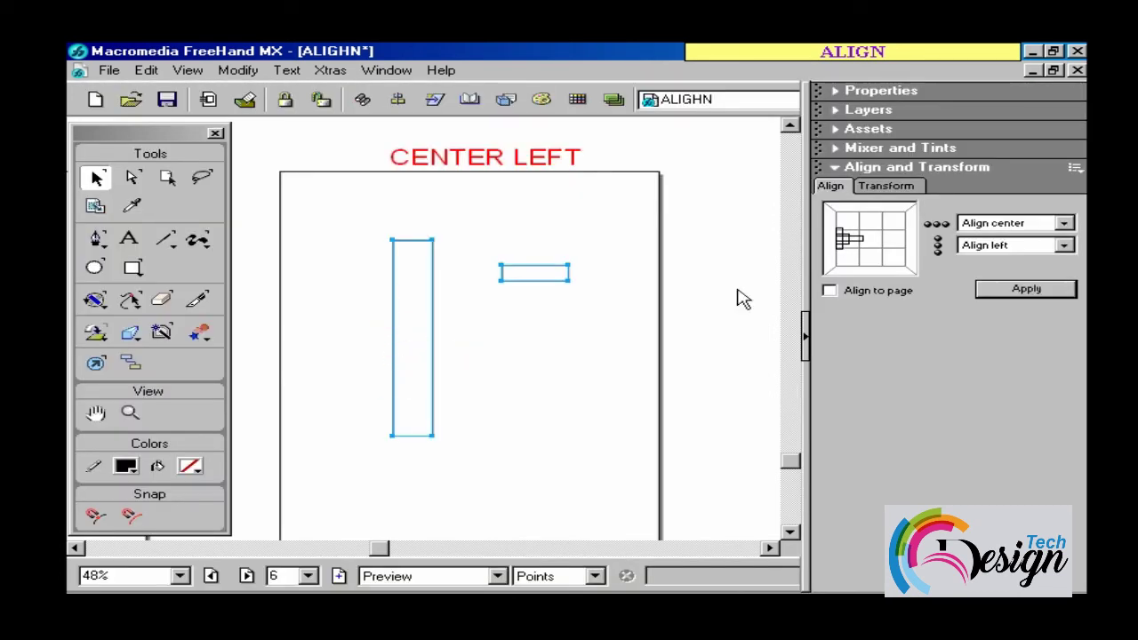
left_click(989, 288)
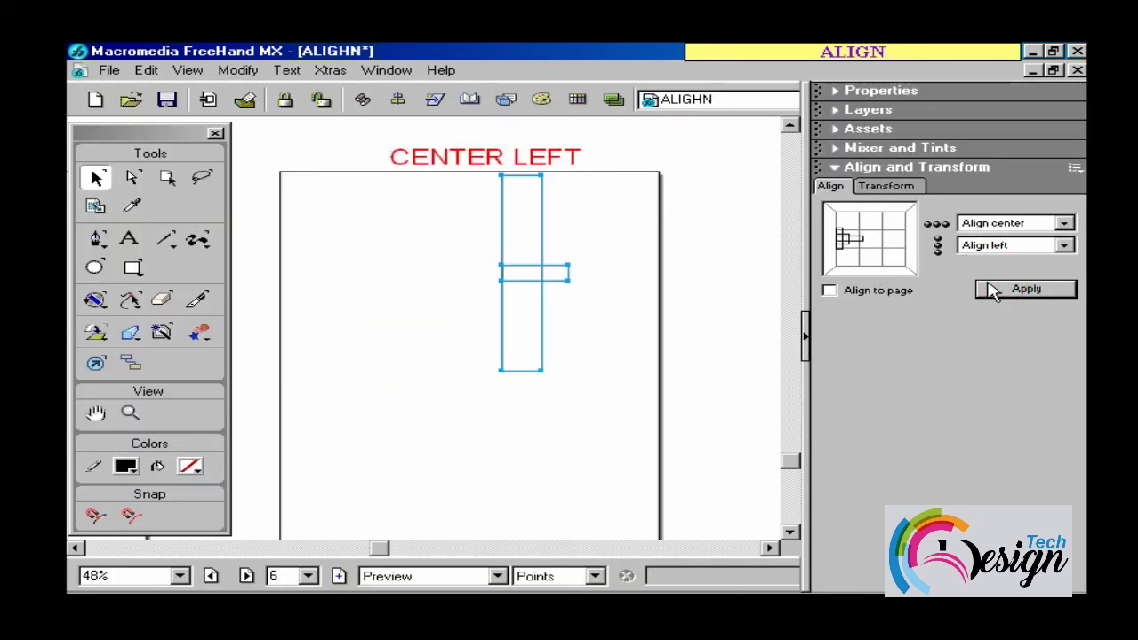
- Clear the selection and go to page 7, ALIGN TO PAGE
left_click(642, 312)
left_click(463, 292)
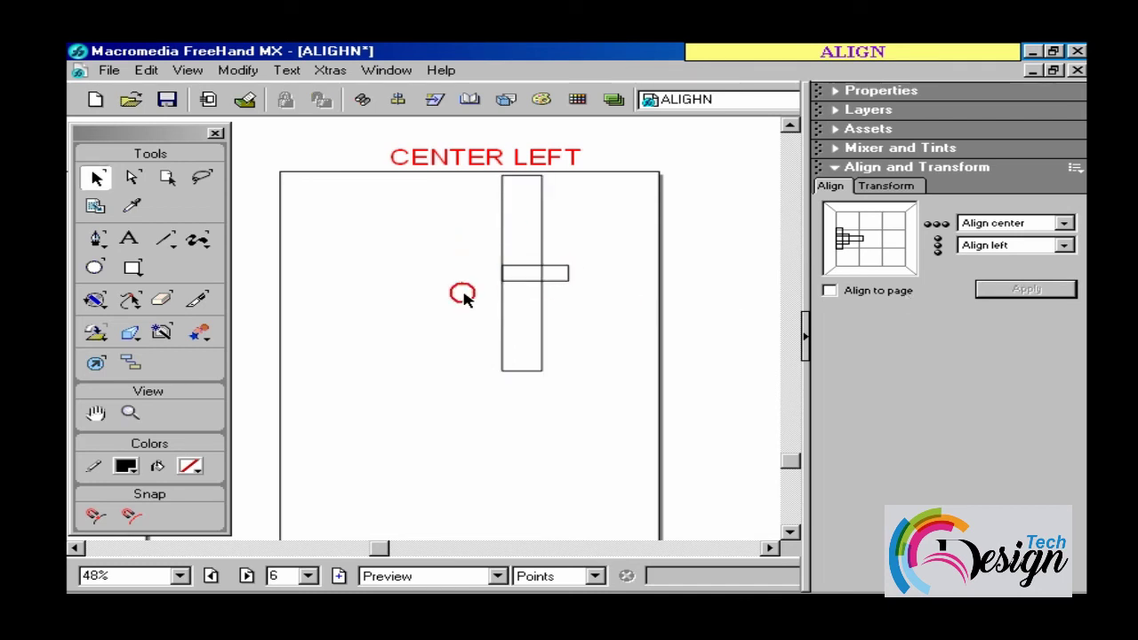
left_click(248, 576)
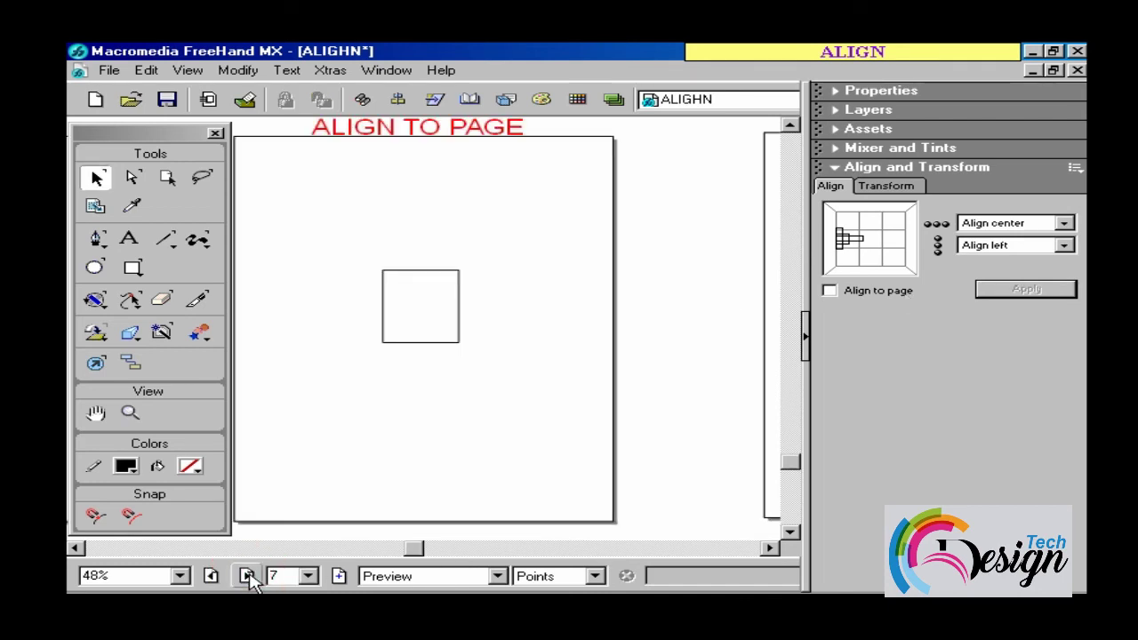
- Enable Align to page and centre the square on the page
left_click(419, 281)
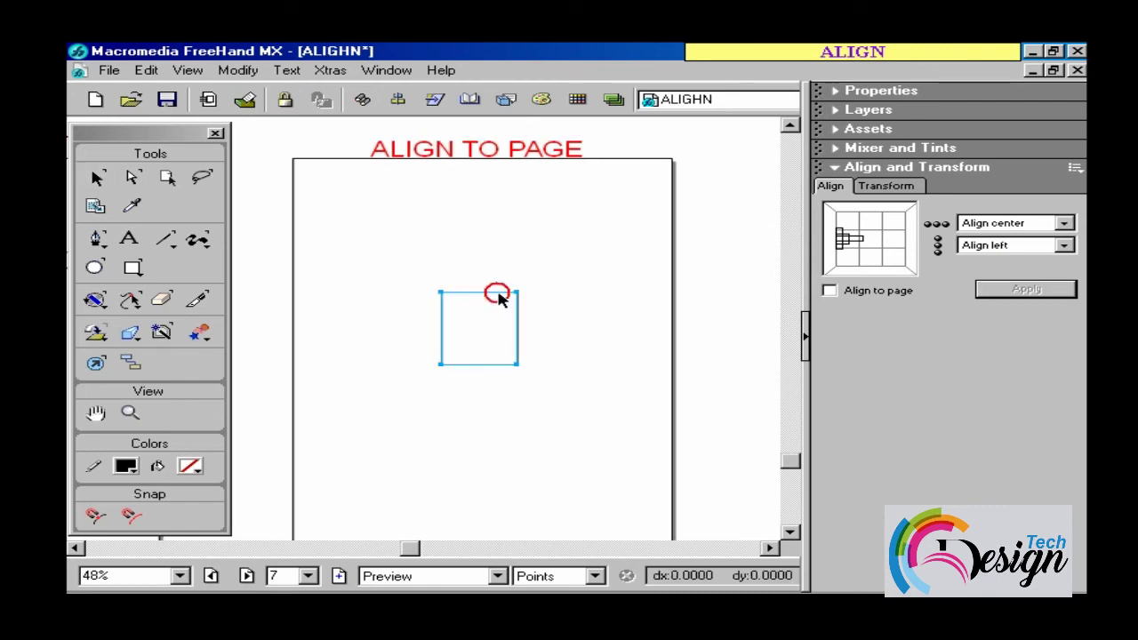
left_click_drag(495, 292, 483, 314)
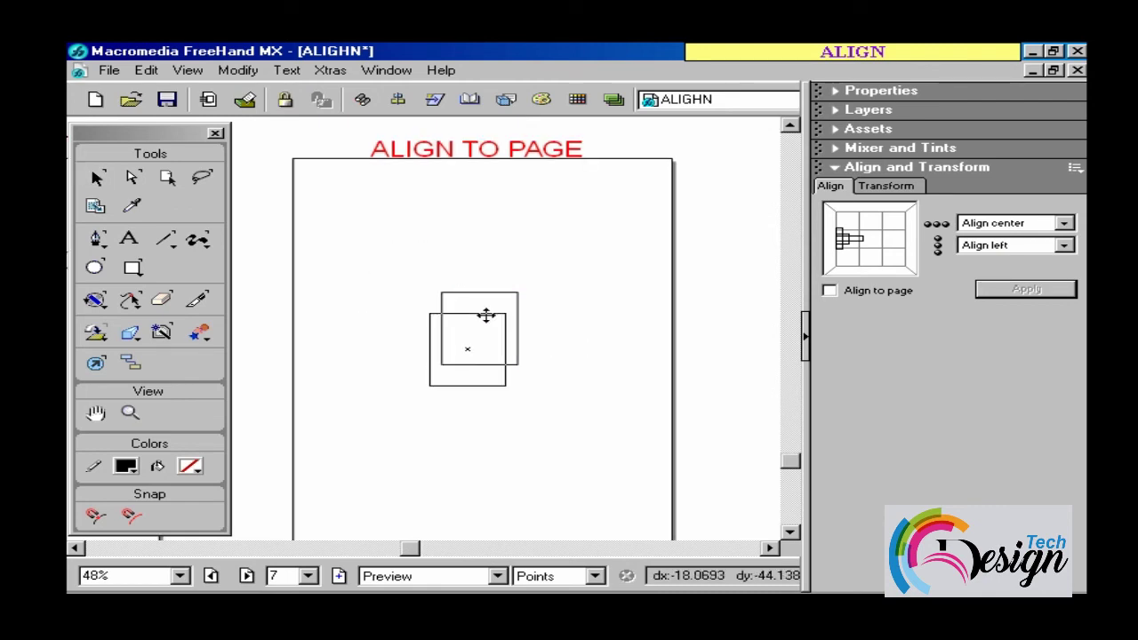
left_click(828, 291)
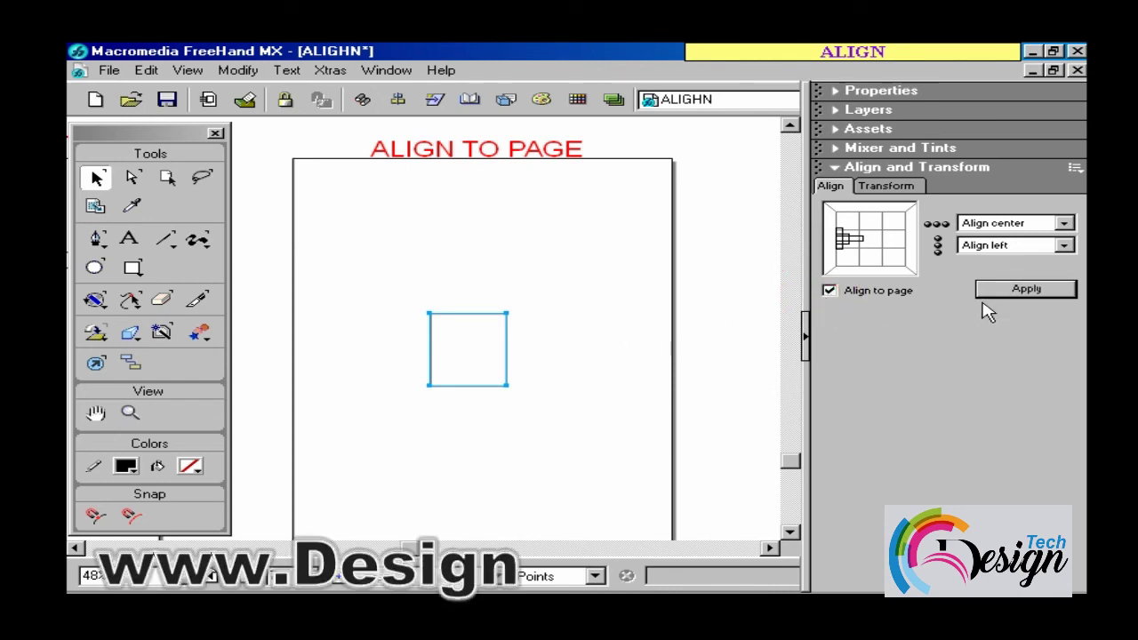
left_click(871, 242)
left_click(1027, 290)
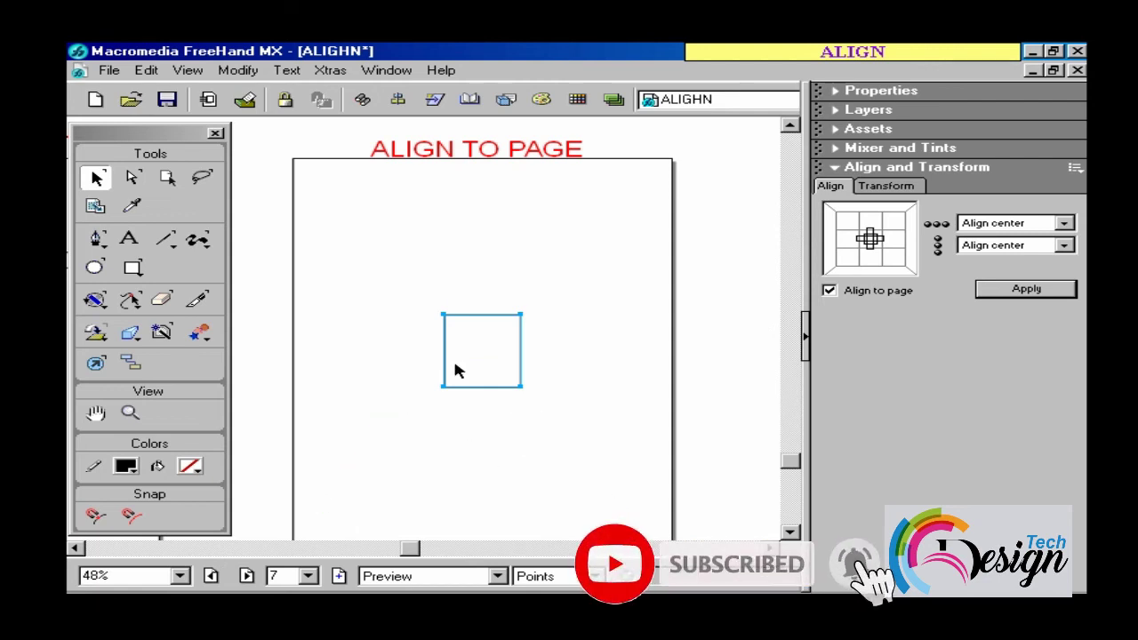
- Align the square to the page's top-right corner, then to its top-left corner
left_click(896, 220)
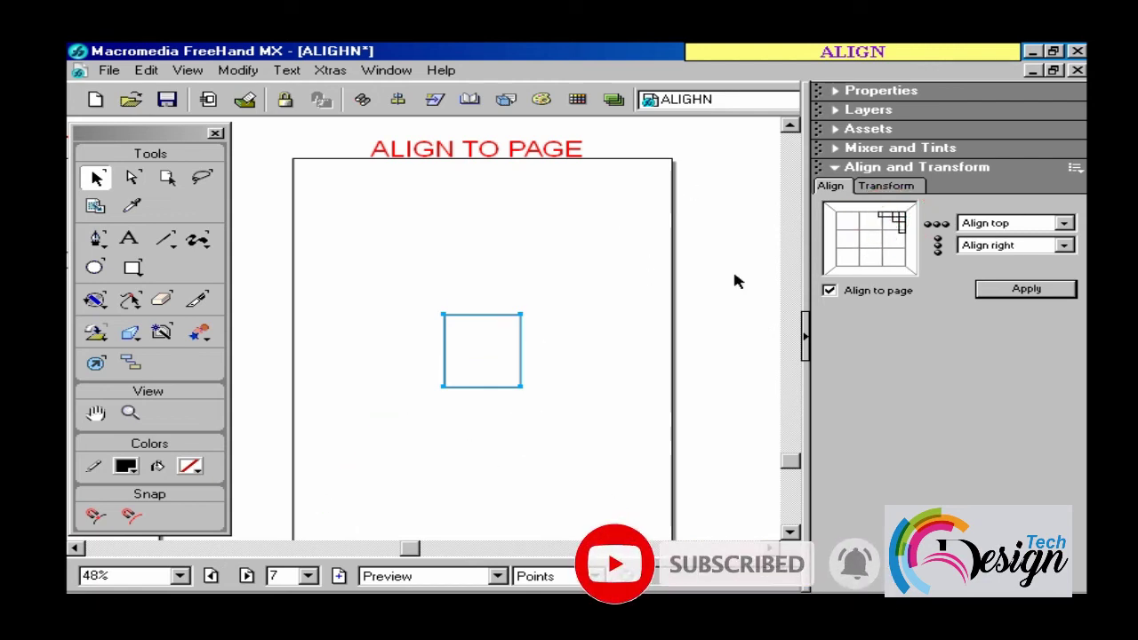
left_click(1037, 289)
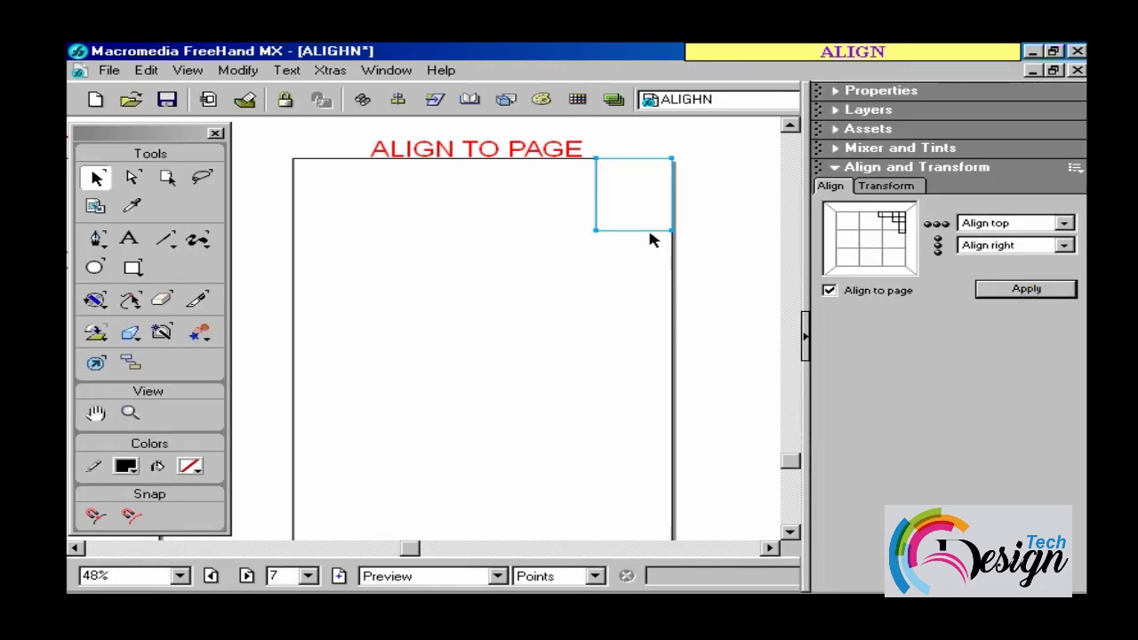
mouse_move(650, 238)
left_mouse_down()
mouse_move(575, 290)
mouse_move(510, 375)
left_mouse_up()
left_click(841, 220)
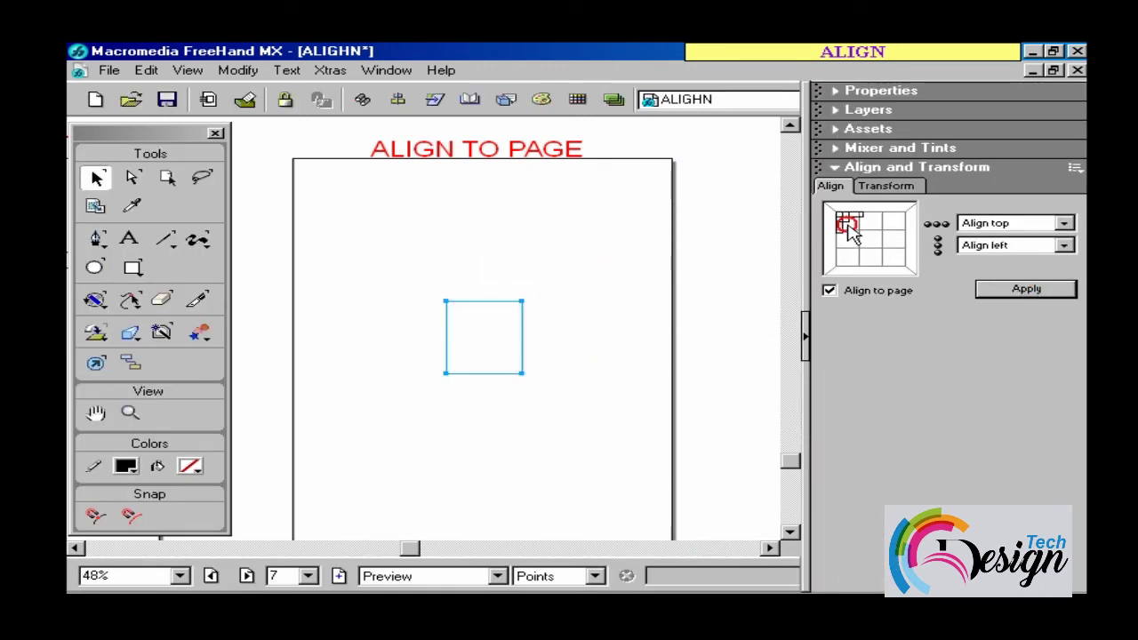
left_click(1013, 293)
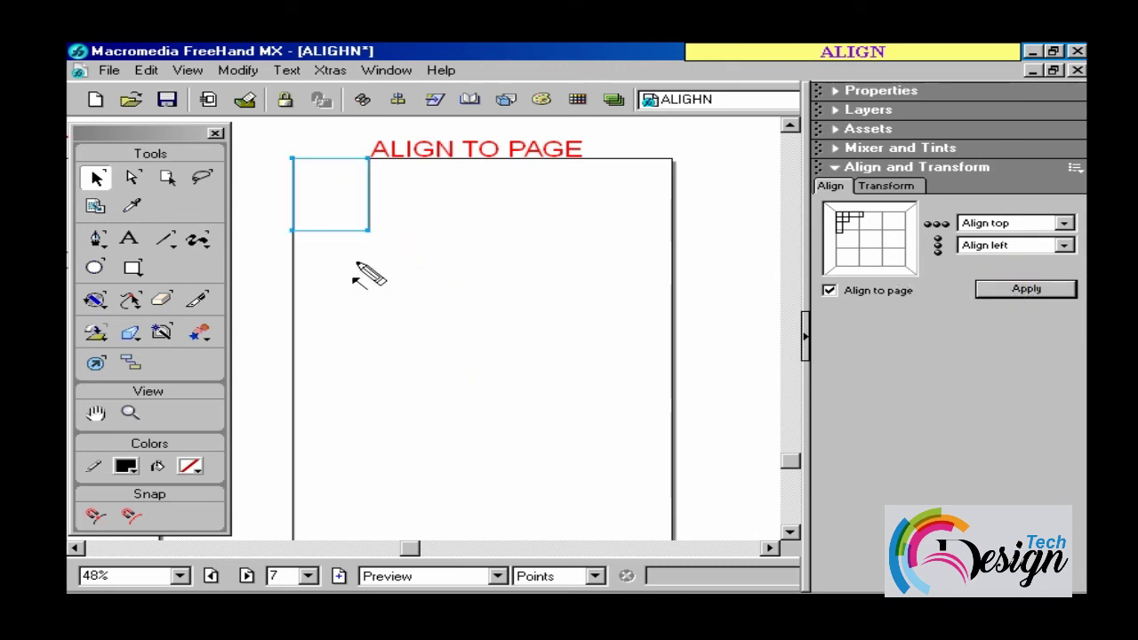
- Align the square to the page's left-centre, then top-centre, and go to page 8, RESIZE BY ALIGN
left_click_drag(363, 238, 522, 373)
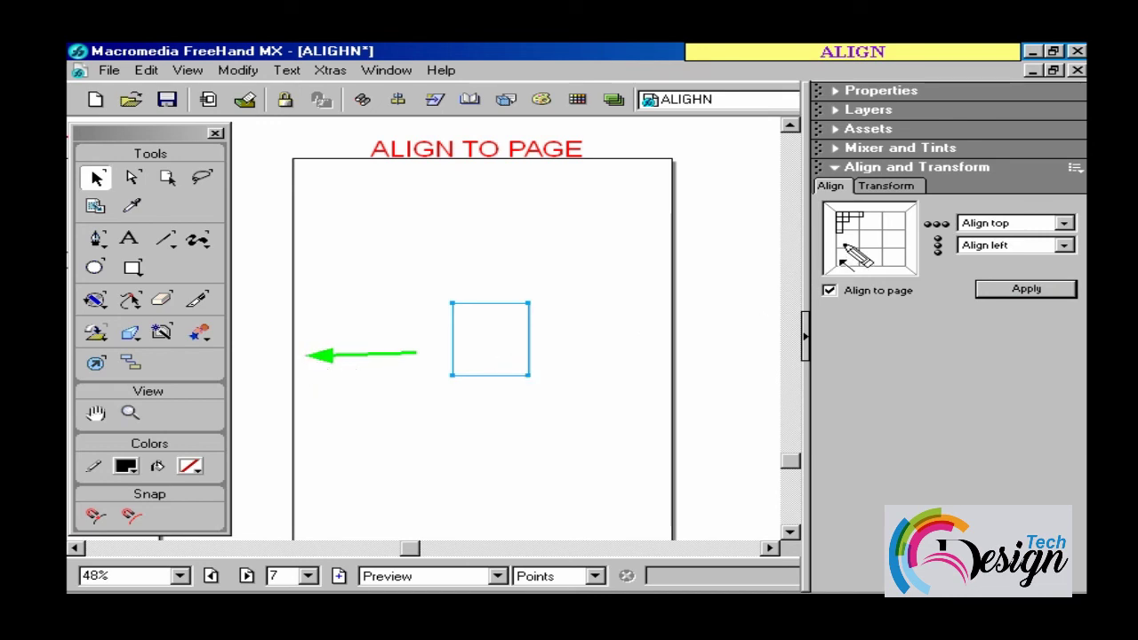
left_click(843, 240)
left_click(1027, 290)
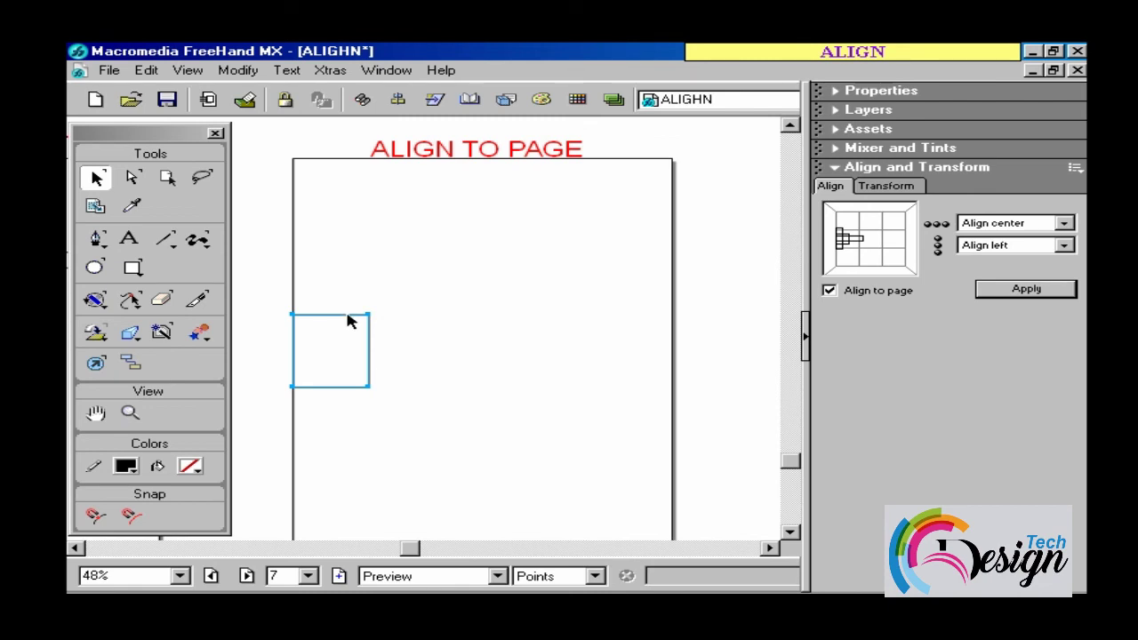
left_click_drag(349, 322, 490, 325)
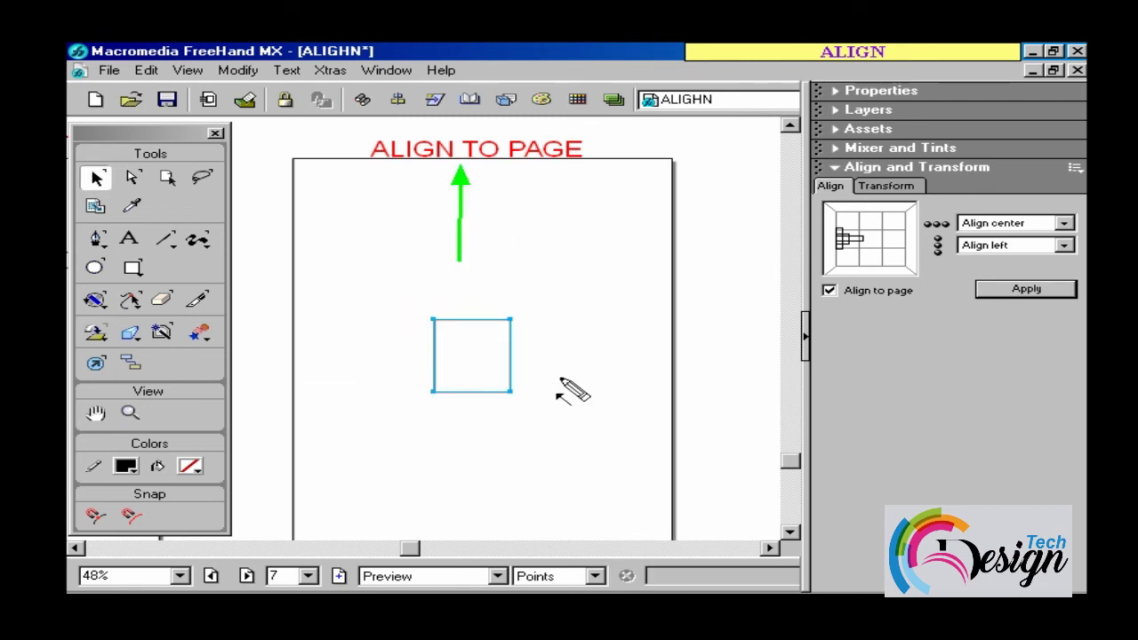
left_click(871, 216)
left_click(1025, 289)
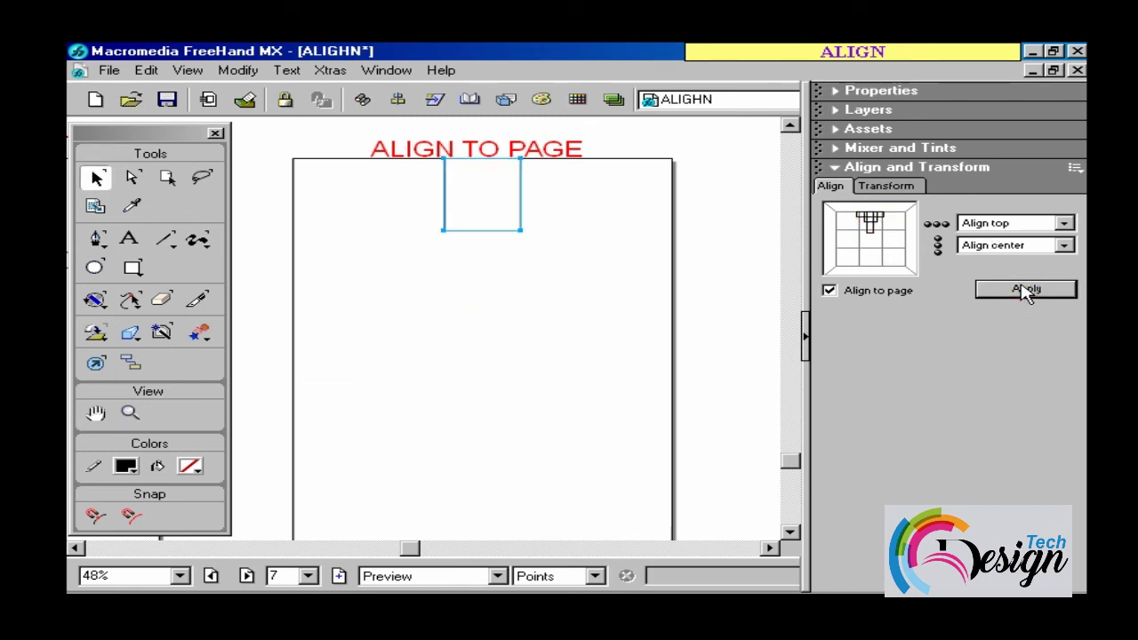
left_click(246, 576)
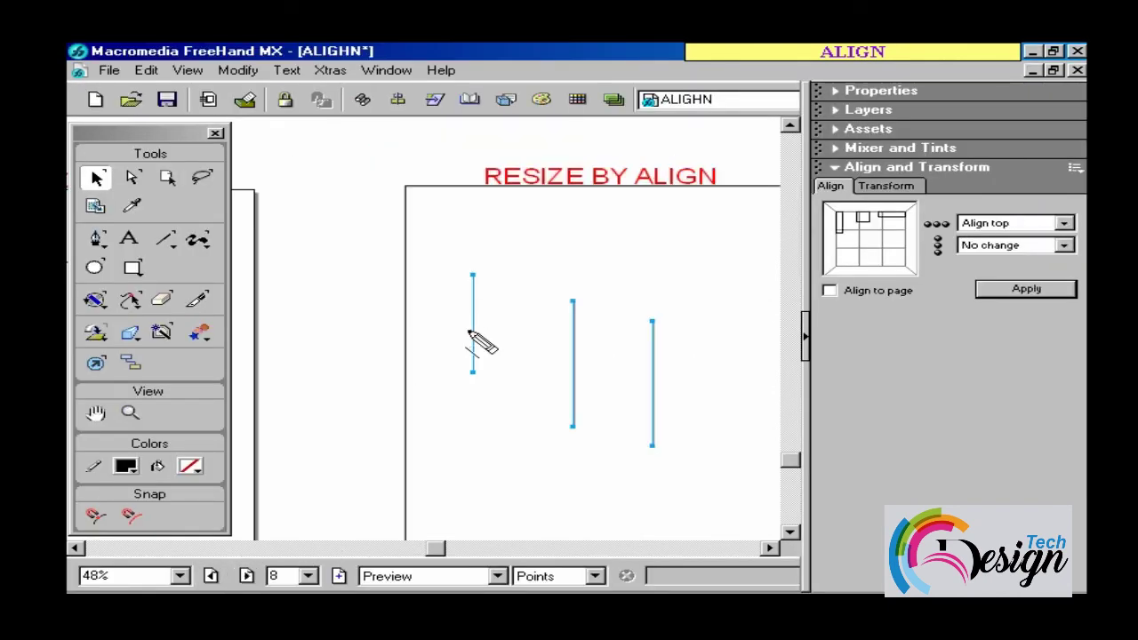
- Align the tops of the three vertical lines
left_click_drag(415, 274, 749, 269)
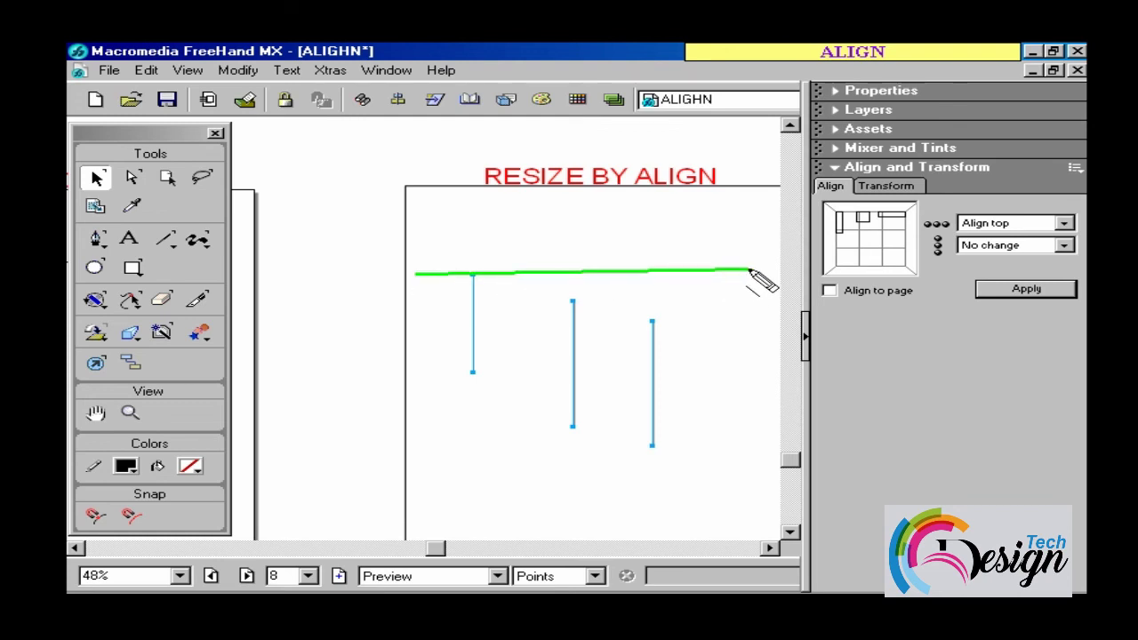
key("Escape")
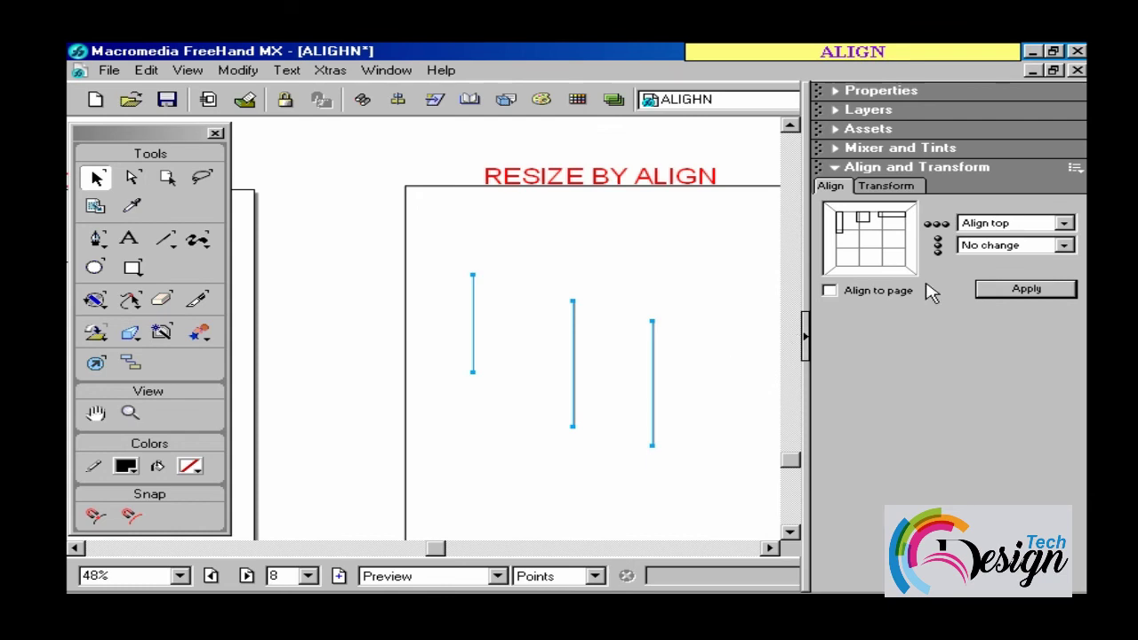
left_click(1026, 289)
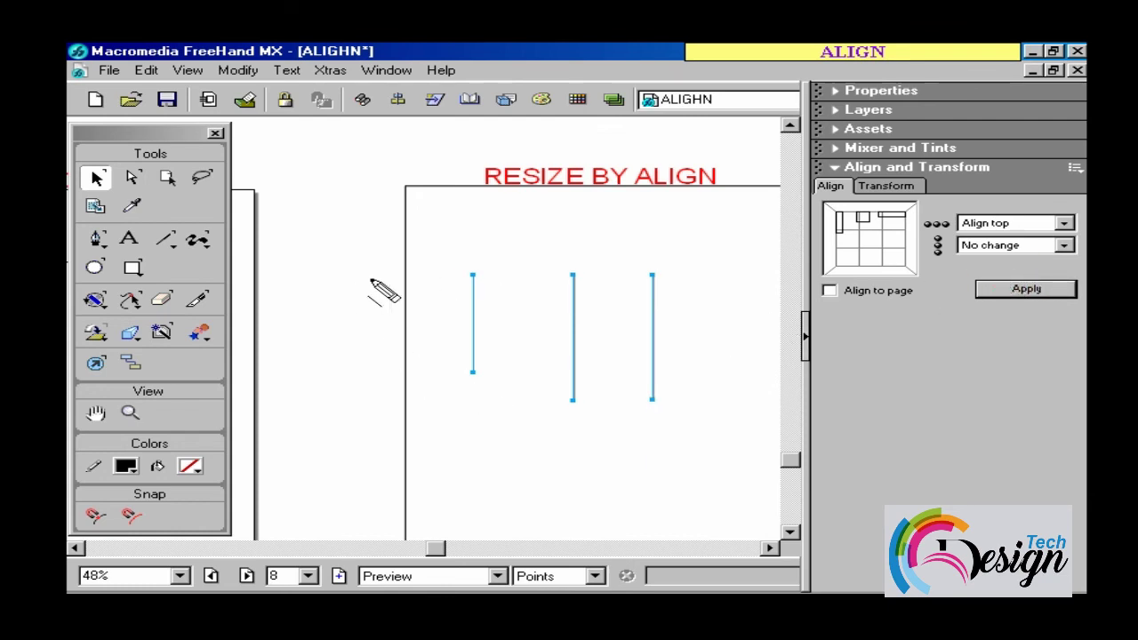
- Deselect the lines and select only the short left vertical line
left_click_drag(373, 278, 714, 275)
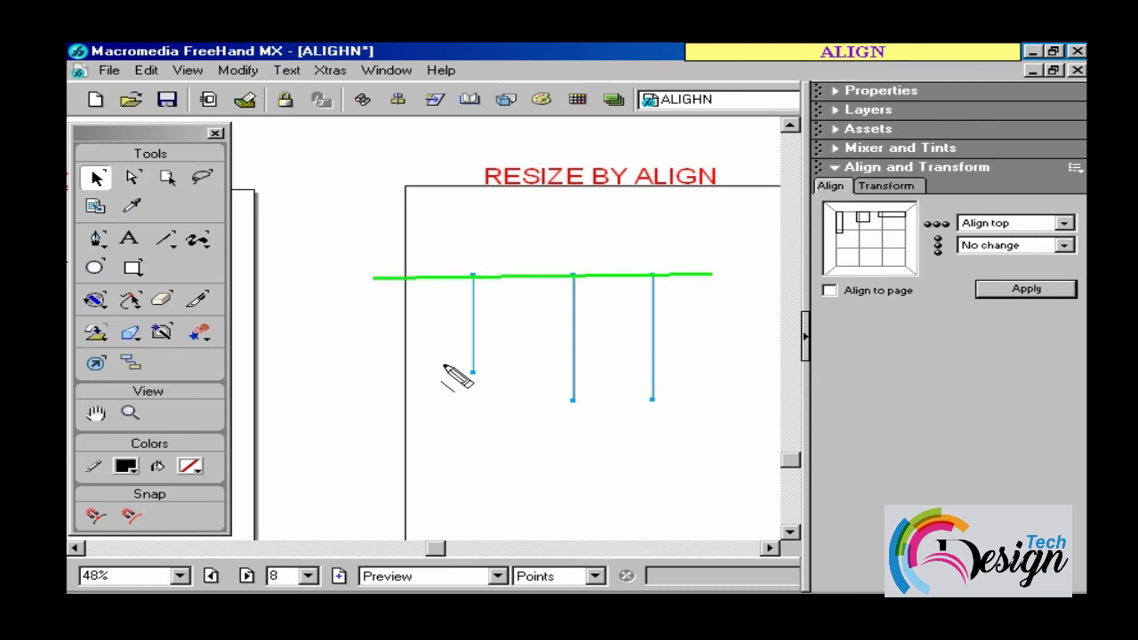
key("Escape")
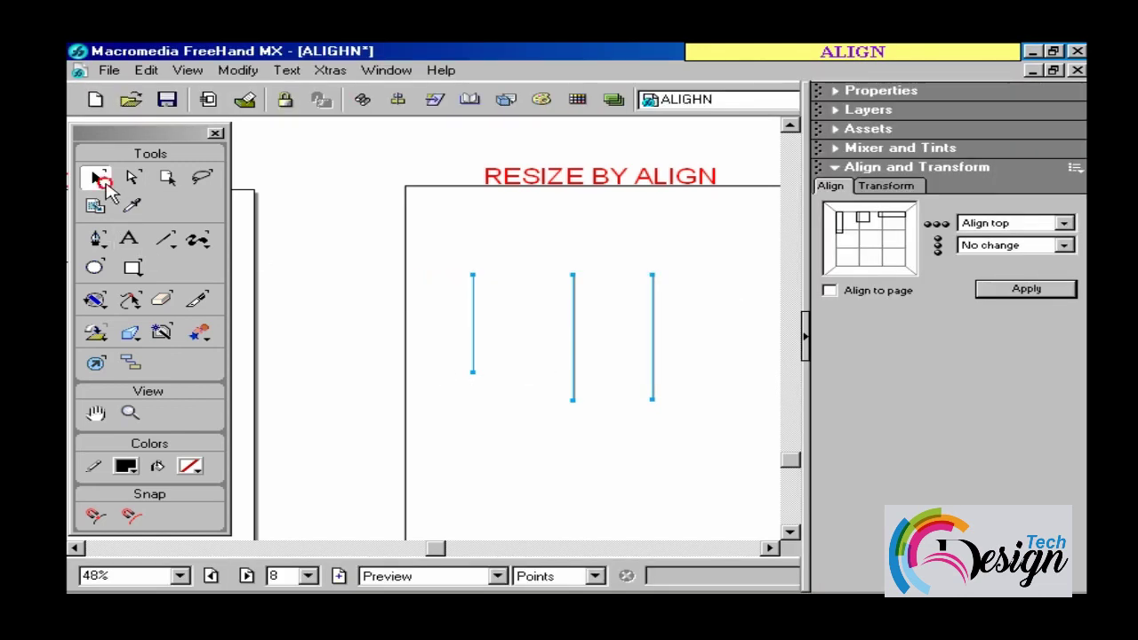
left_click_drag(436, 373, 708, 371)
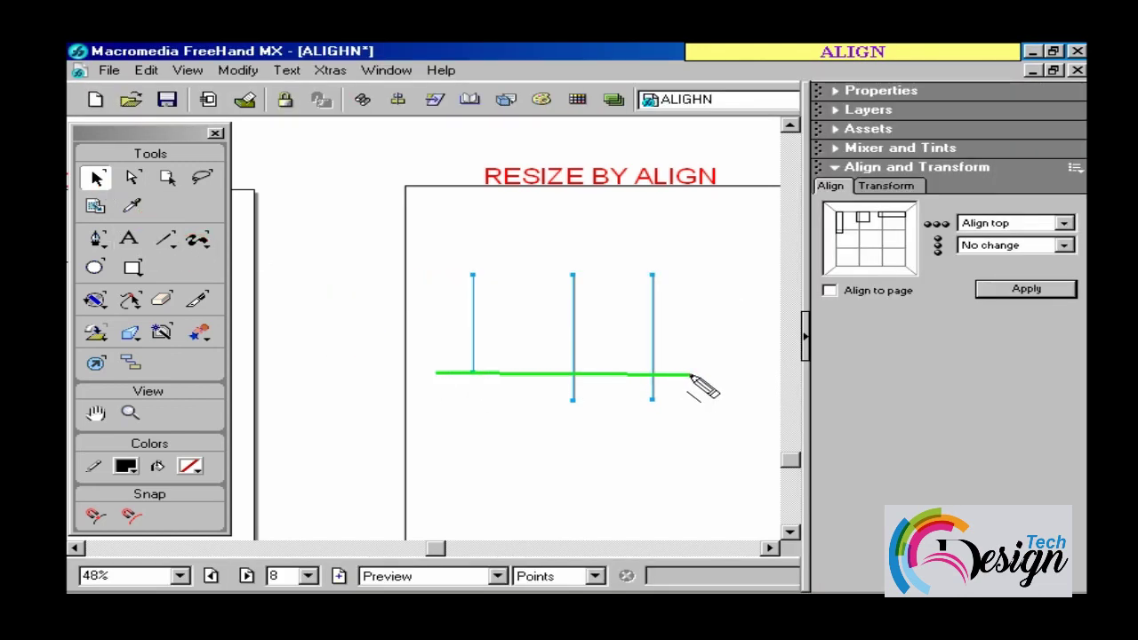
key("Escape")
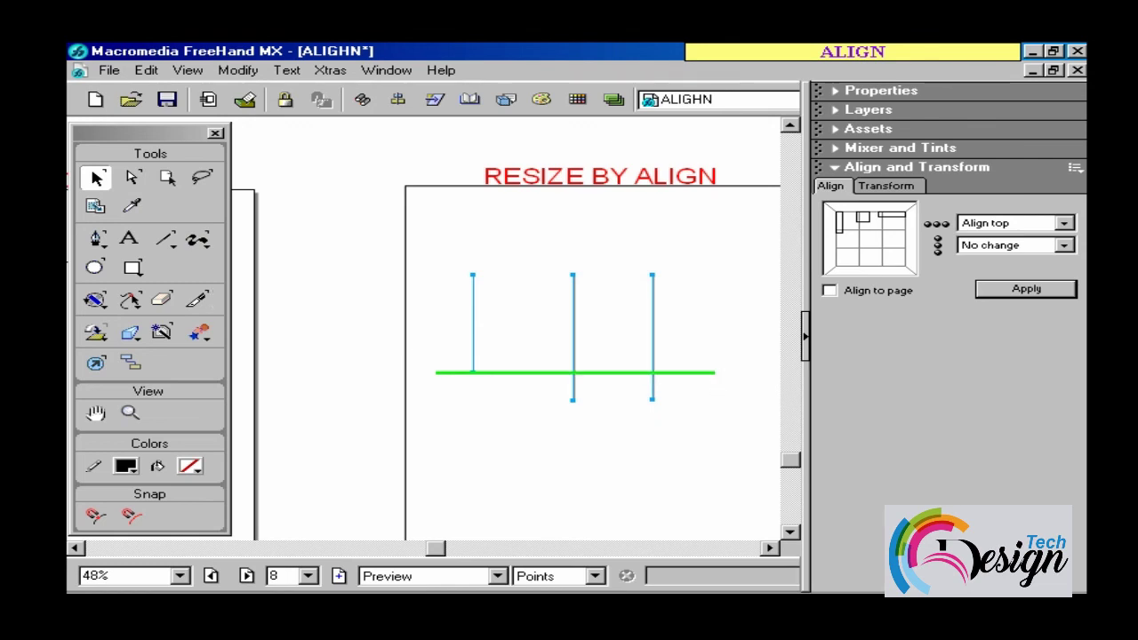
left_click(342, 274)
left_click(473, 305)
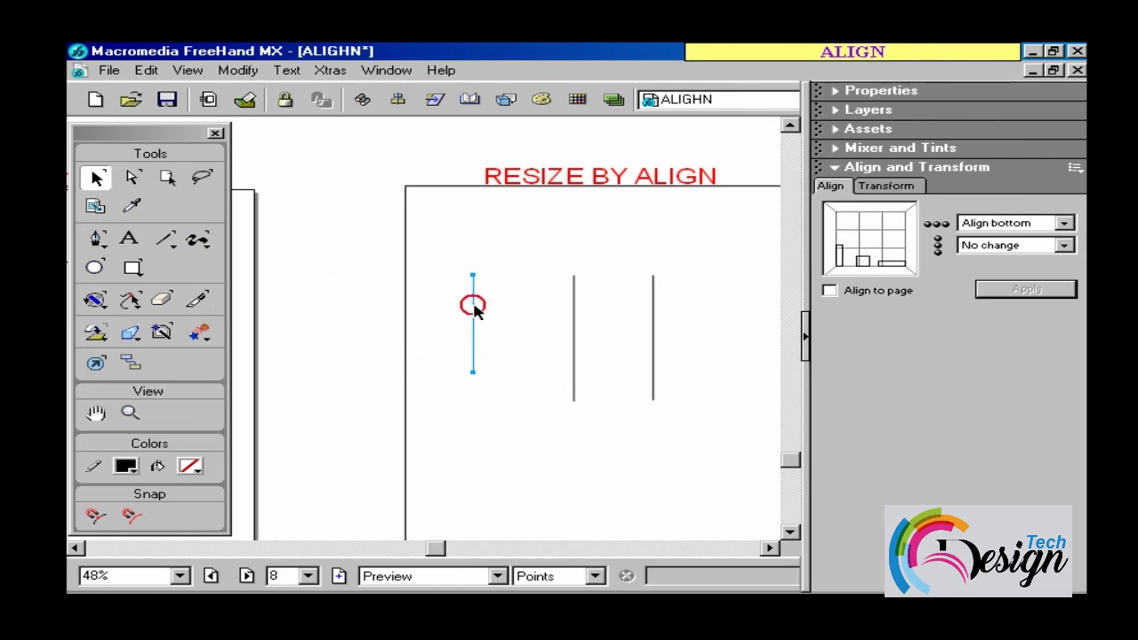
- Lock the left line, then Subselect the right line's bottom point and bottom-align it to the left line
left_click(285, 100)
left_click(575, 334, "shift")
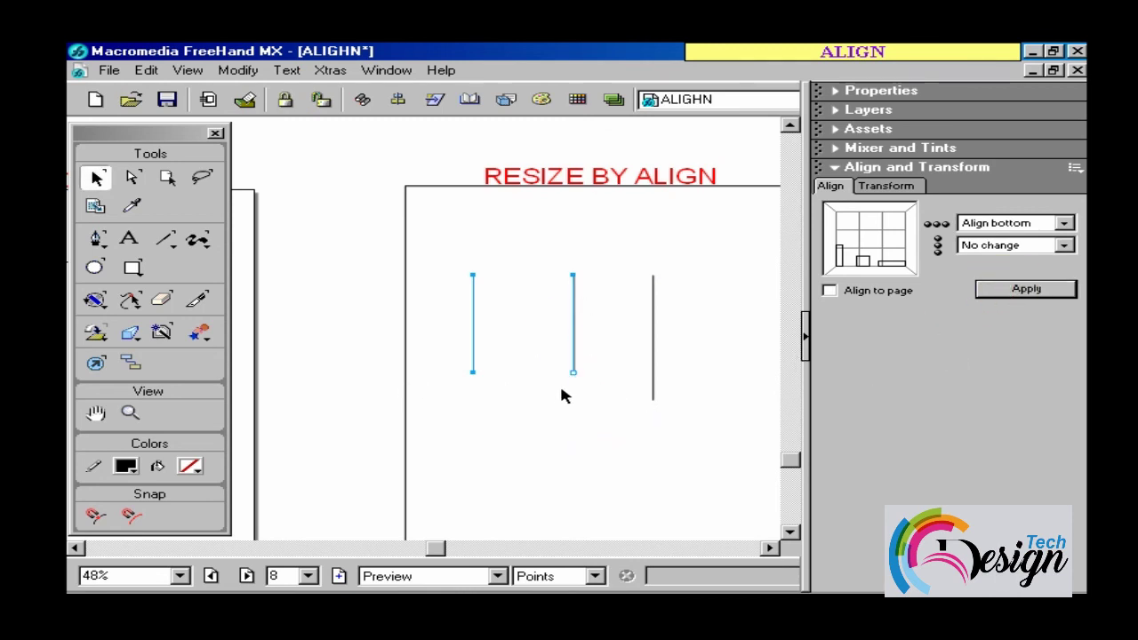
left_click(653, 360)
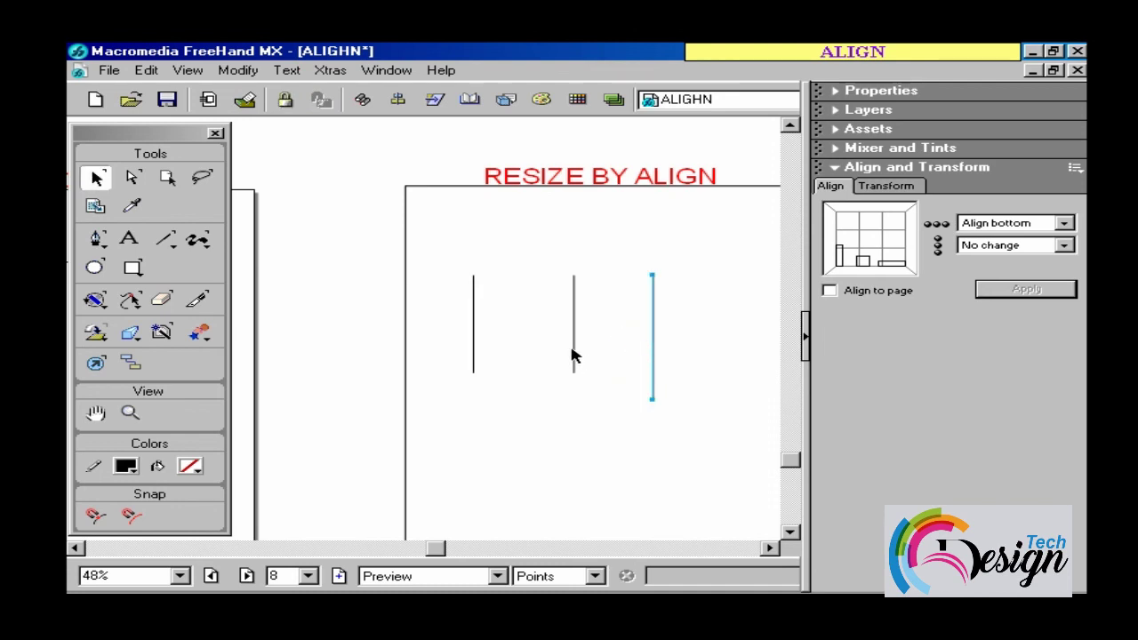
left_click(473, 336, "shift")
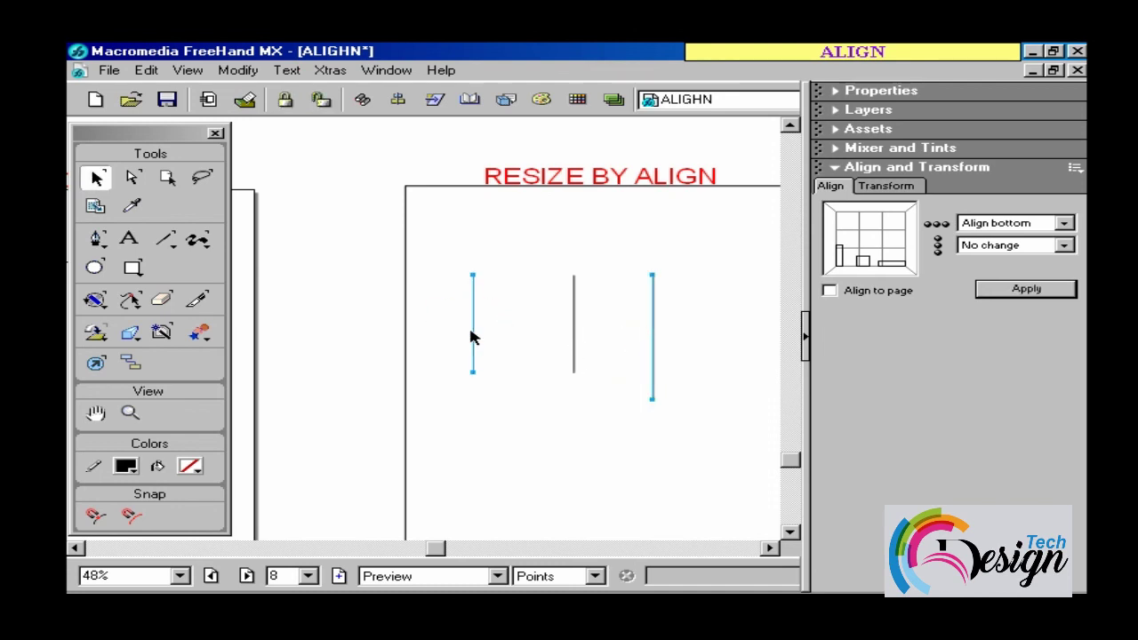
left_click(132, 178)
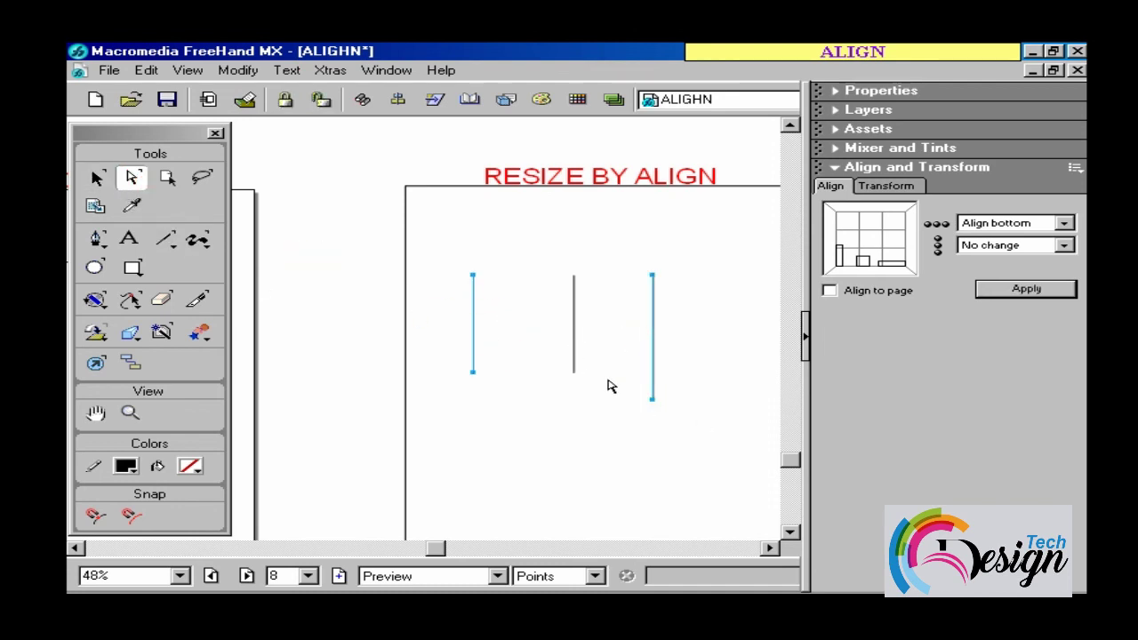
left_click_drag(609, 383, 709, 434)
left_click(472, 326, "shift")
left_click(1026, 288)
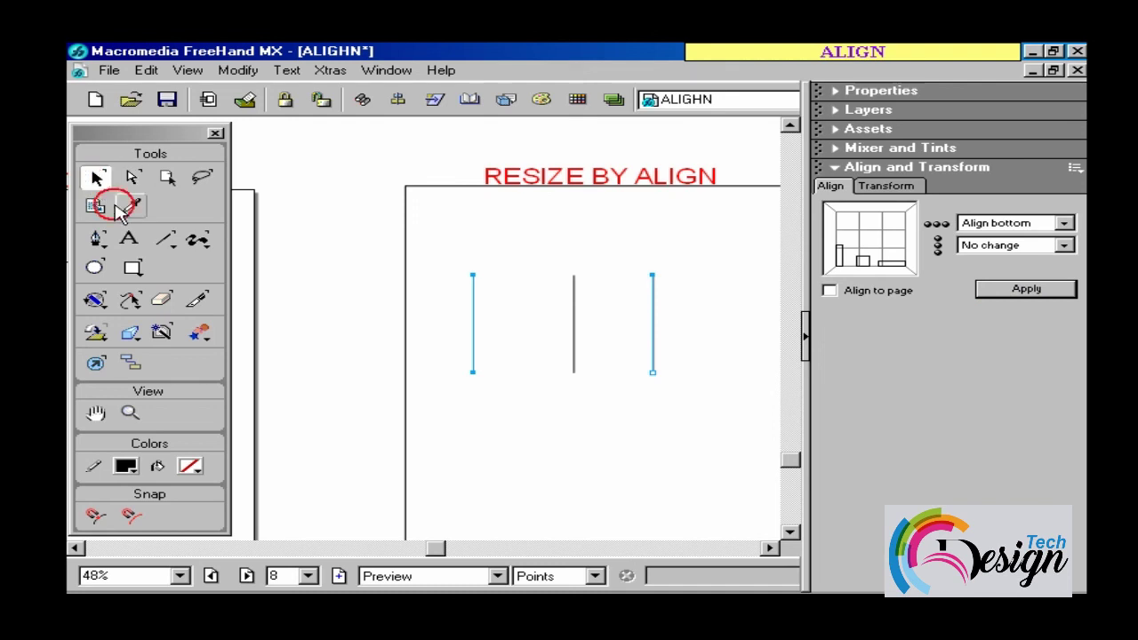
- Draw four roughly horizontal lines of different lengths below the vertical lines
left_click(165, 238)
left_click_drag(412, 415, 570, 415)
mouse_move(425, 452)
left_mouse_down()
mouse_move(589, 452)
mouse_move(524, 444)
mouse_move(564, 443)
left_mouse_up()
left_click_drag(445, 499, 573, 491)
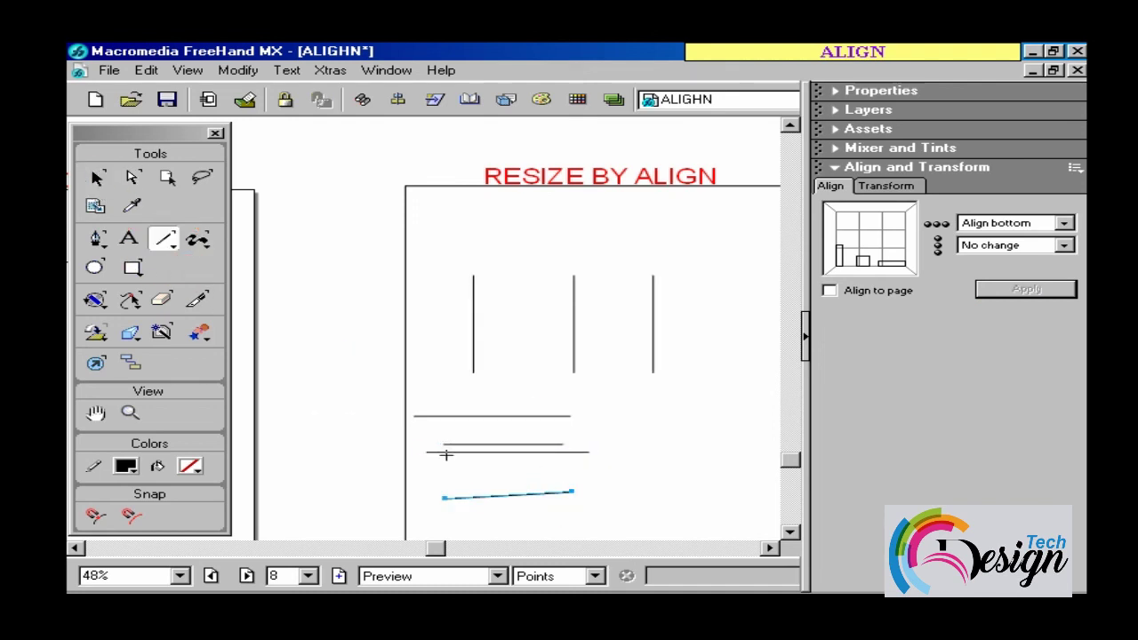
- Select all four lines, apply centre alignment in both directions, then undo it
left_click(97, 177)
left_click(371, 393)
left_click_drag(372, 392, 622, 518)
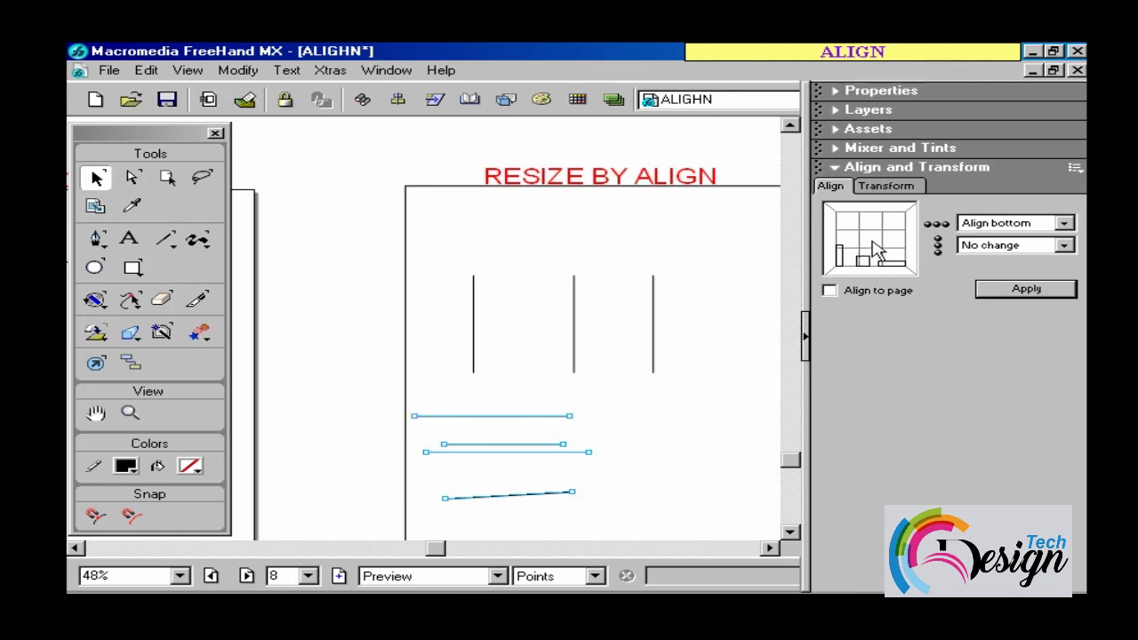
left_click(873, 242)
left_click(995, 292)
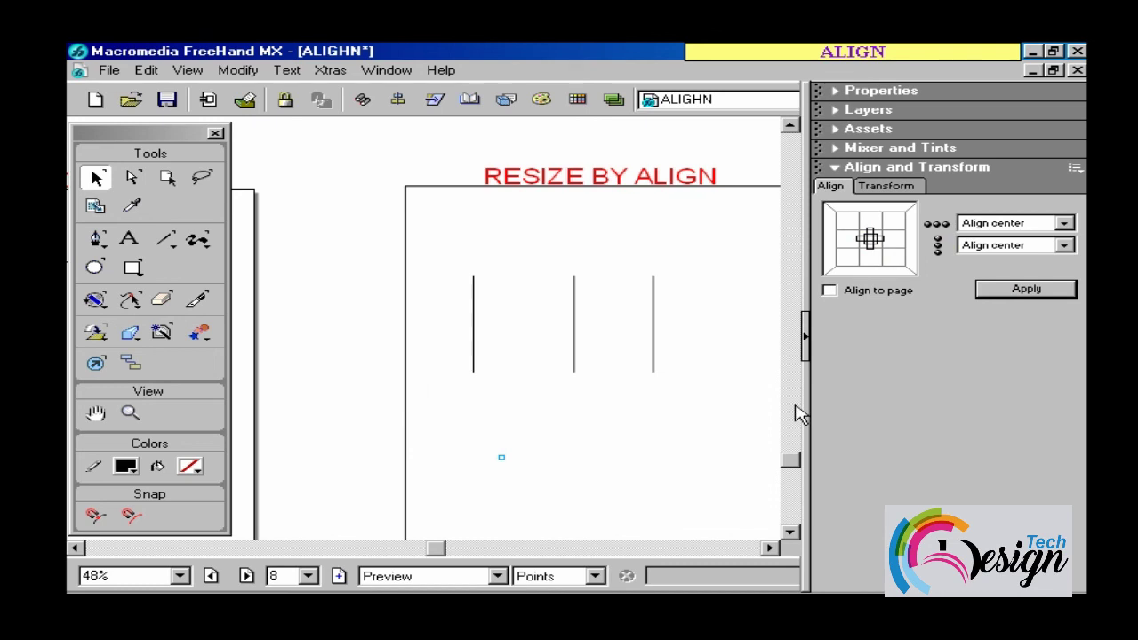
key("ctrl+z")
- Reselect the four lines, reapply centre alignment, undo it again, and deselect
left_click(489, 416)
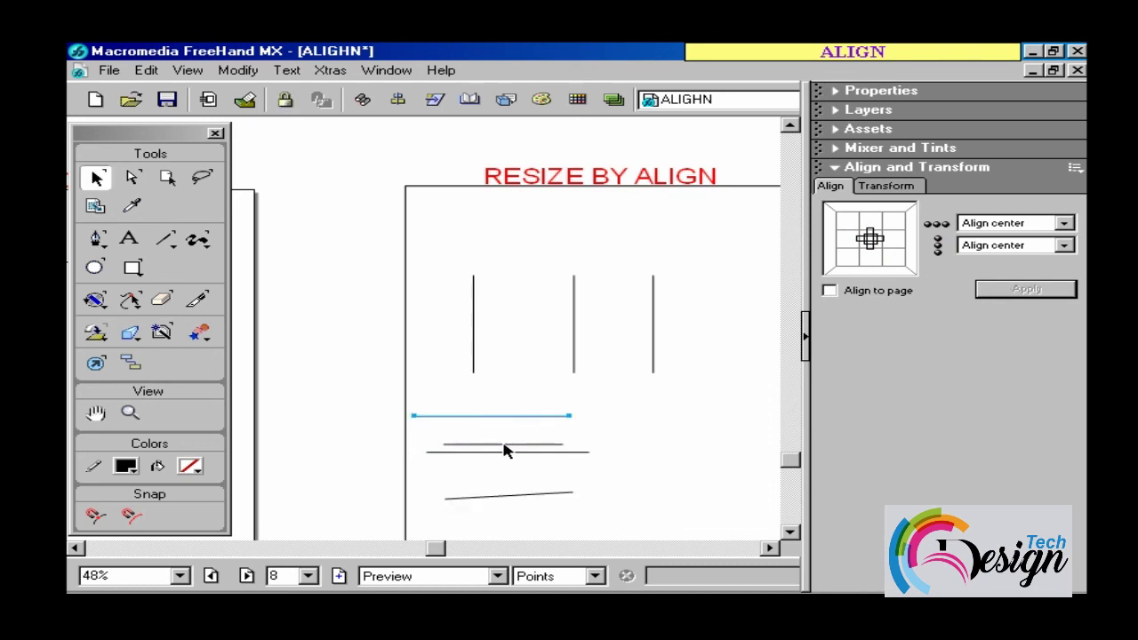
left_click(503, 444, "shift")
left_click(519, 496, "shift")
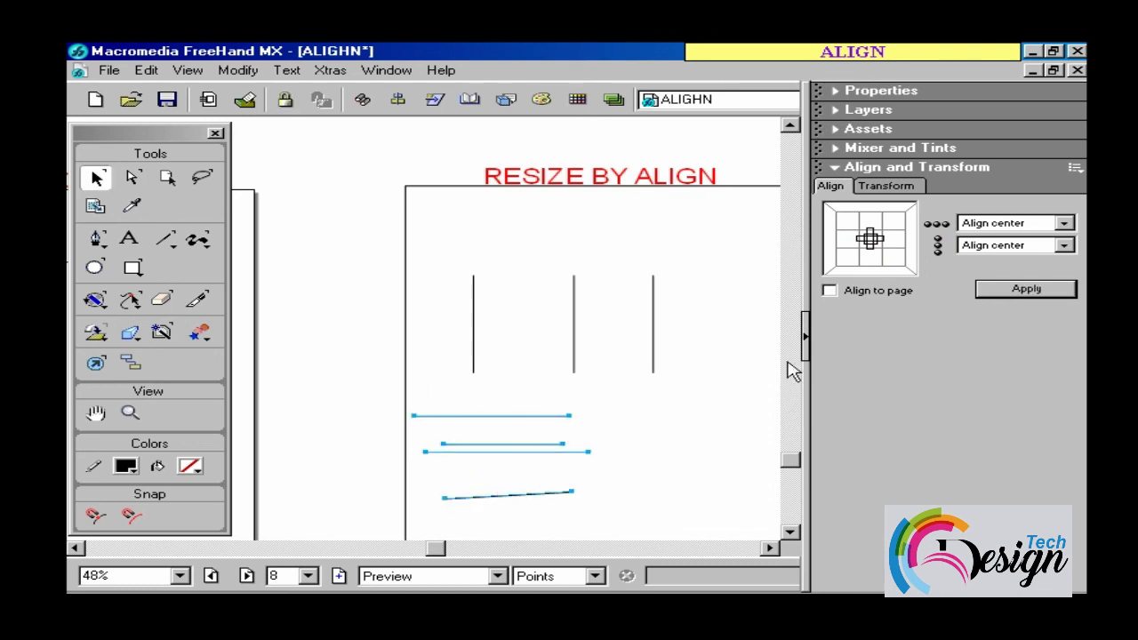
left_click(1006, 292)
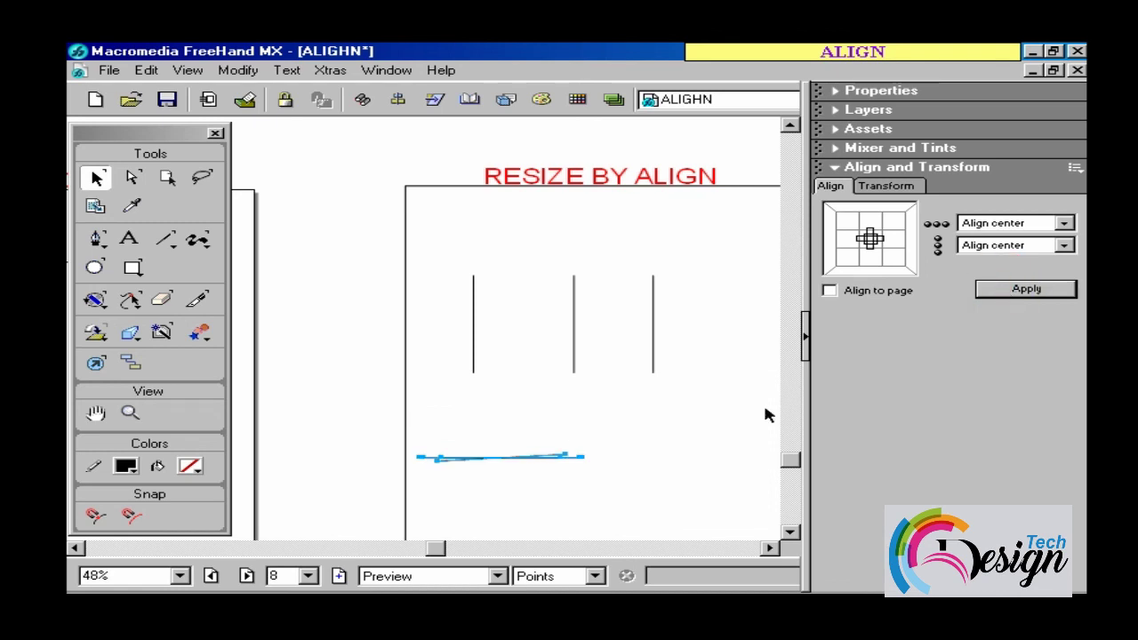
key("ctrl+z")
left_click(659, 461)
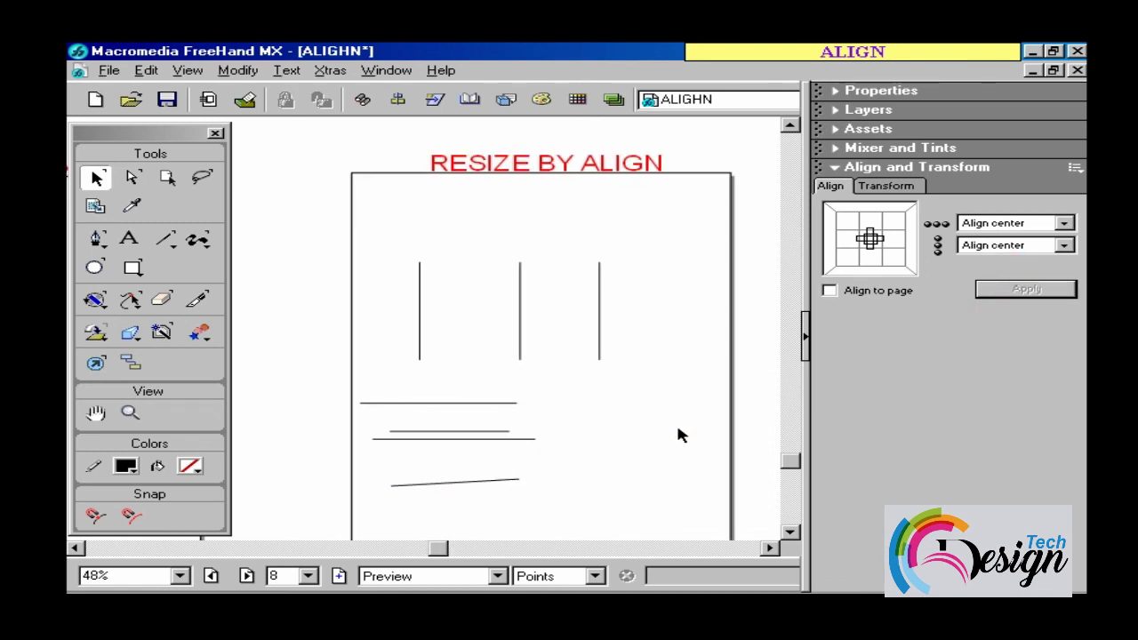
- Draw a tall rectangle and a shorter rectangle to its right beside the lines
left_click_drag(669, 432, 568, 325)
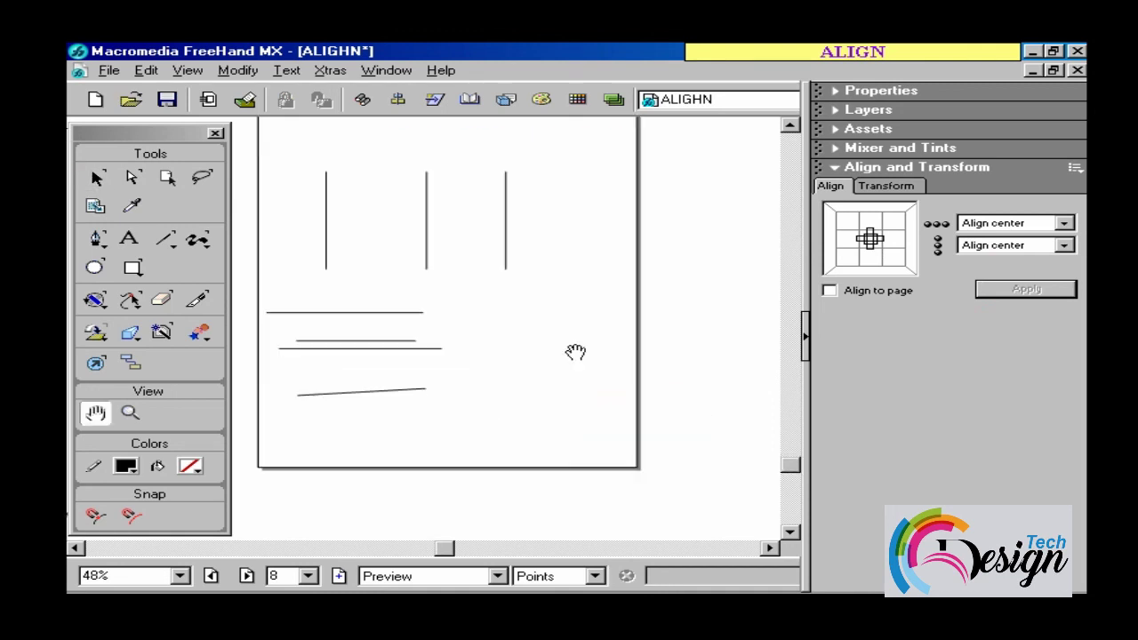
left_click(132, 267)
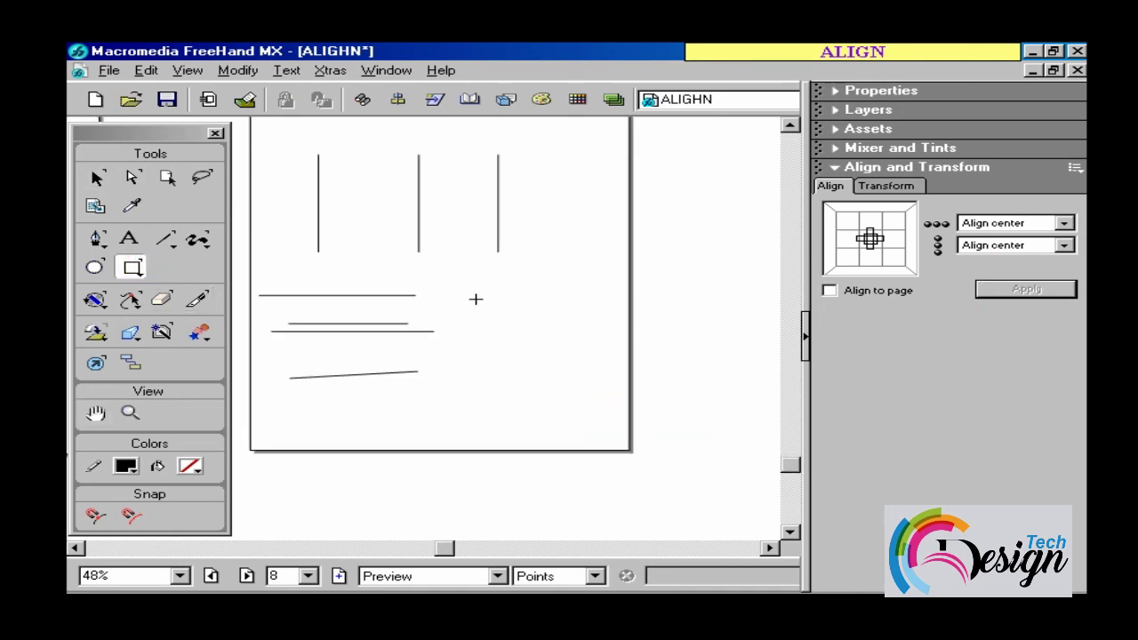
mouse_move(457, 293)
left_mouse_down()
mouse_move(542, 400)
mouse_move(531, 406)
left_mouse_up()
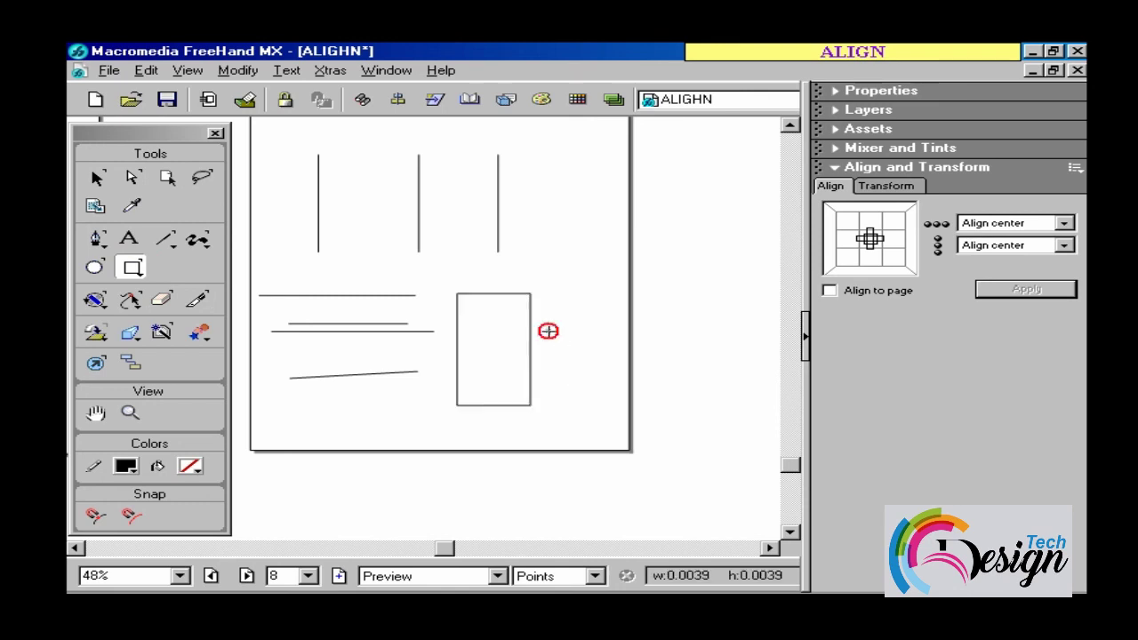
left_click_drag(549, 332, 614, 406)
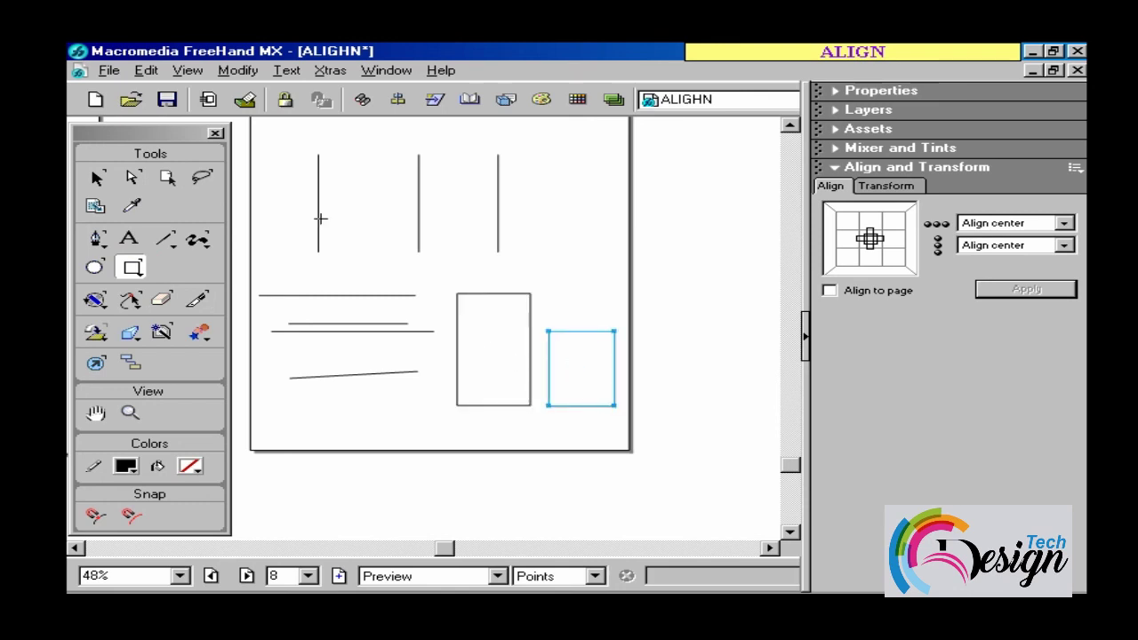
- Ungroup the tall rectangle and lock the small rectangle as the alignment reference
left_click(96, 178)
left_click(509, 293)
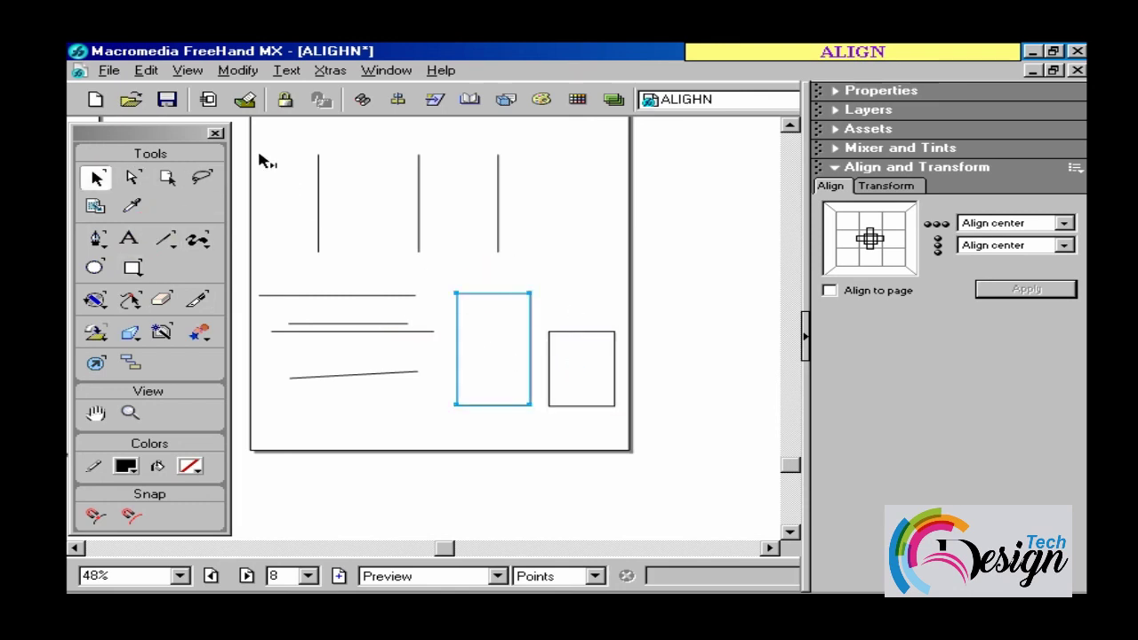
left_click(239, 71)
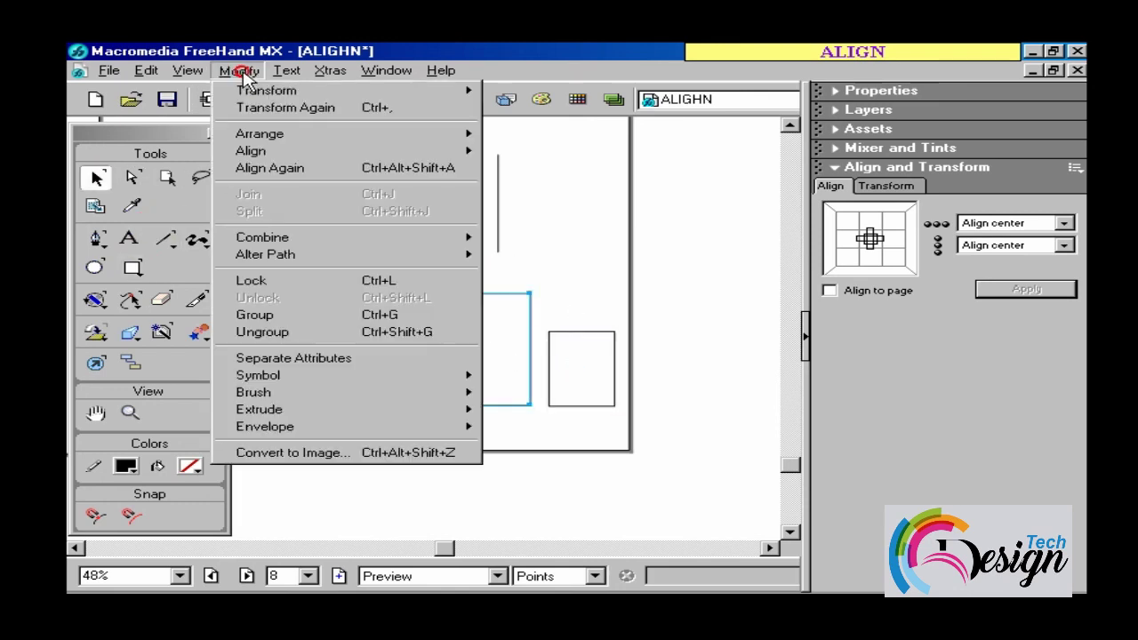
left_click(326, 334)
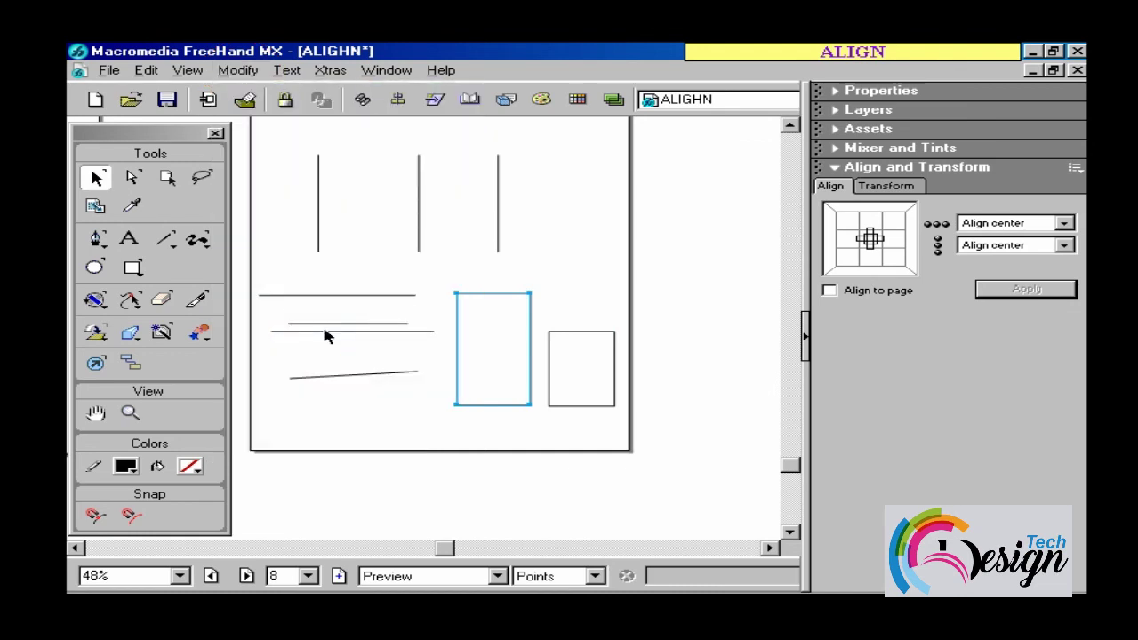
left_click(456, 278)
left_click(549, 381)
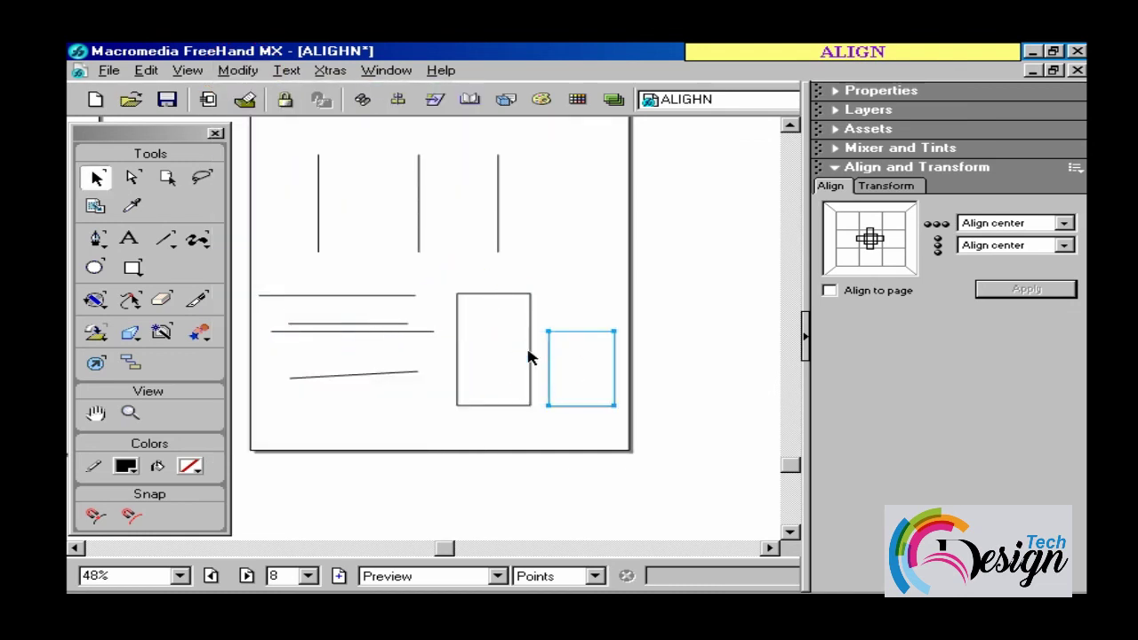
left_click(286, 103)
- Select the tall rectangle's top points with the small rectangle, then apply Align top, horizontal No change
left_click(131, 178)
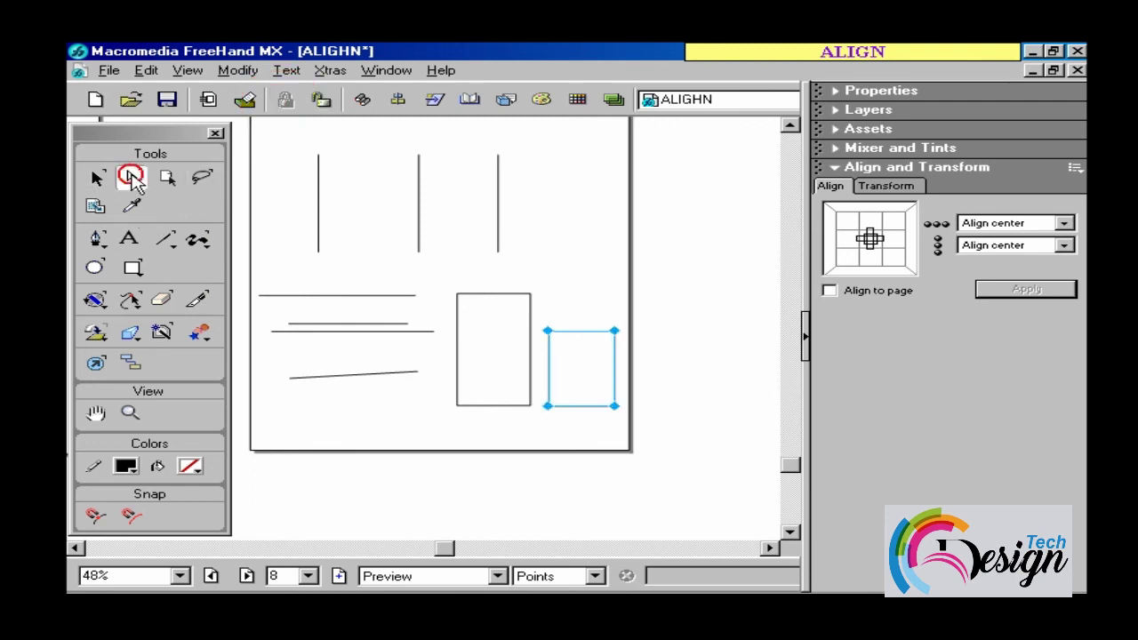
left_click_drag(444, 281, 572, 321)
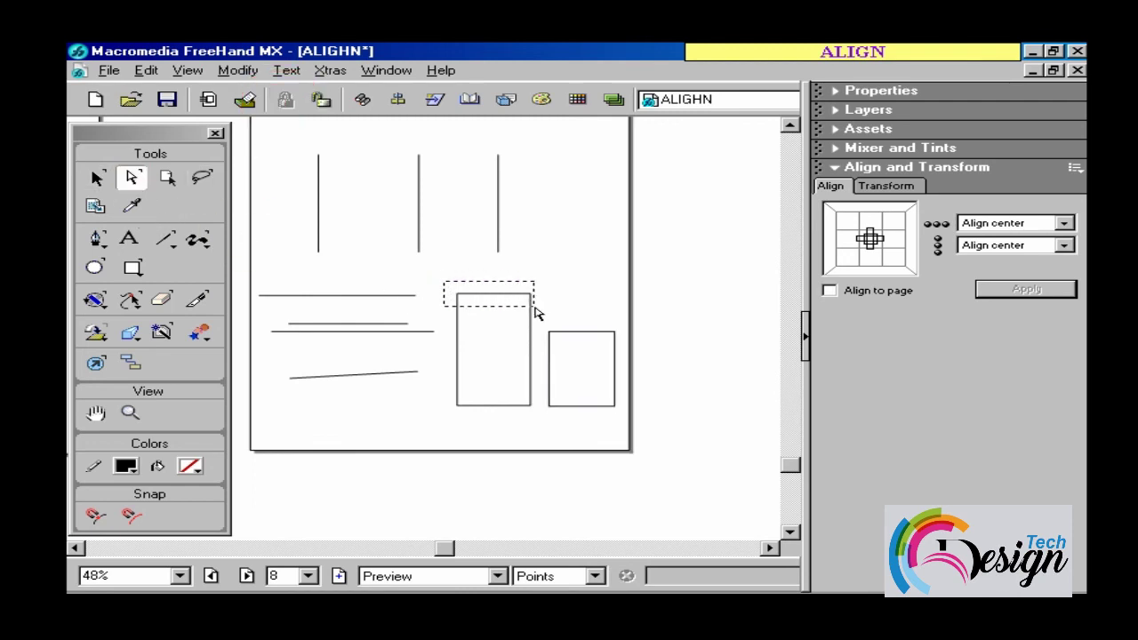
left_click(97, 178)
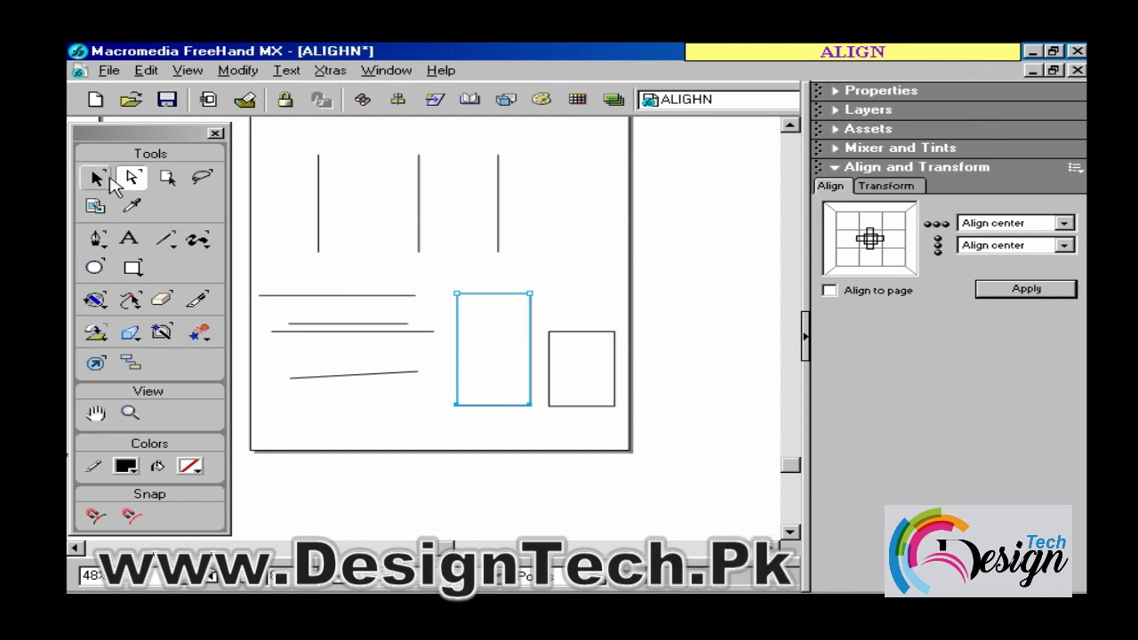
left_click(584, 344, "shift")
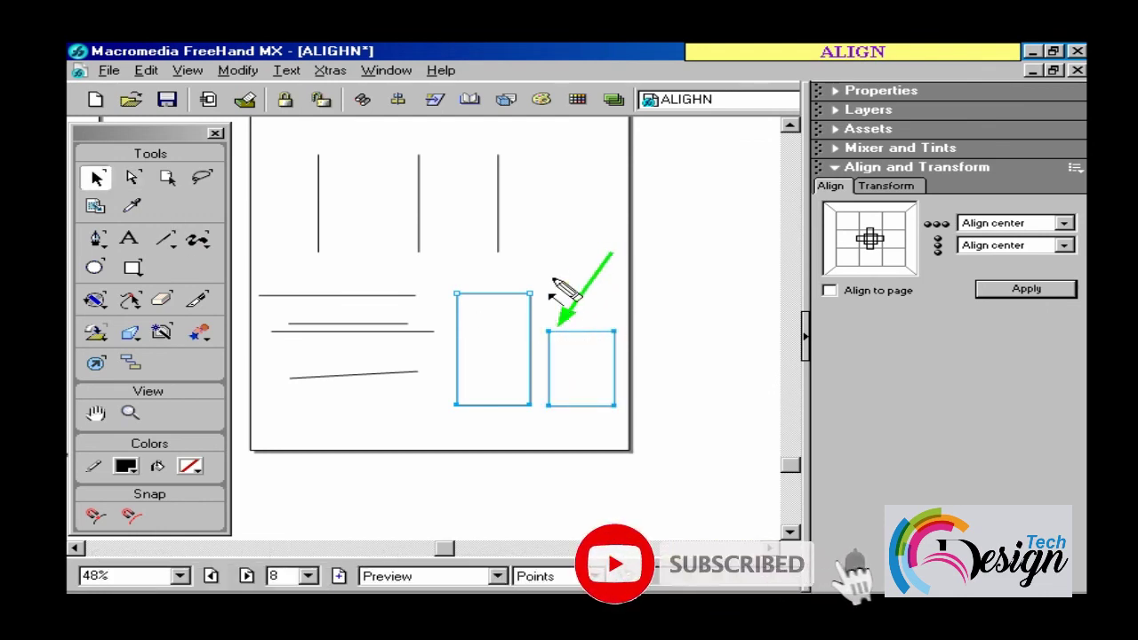
left_click(871, 219)
left_click(1032, 245)
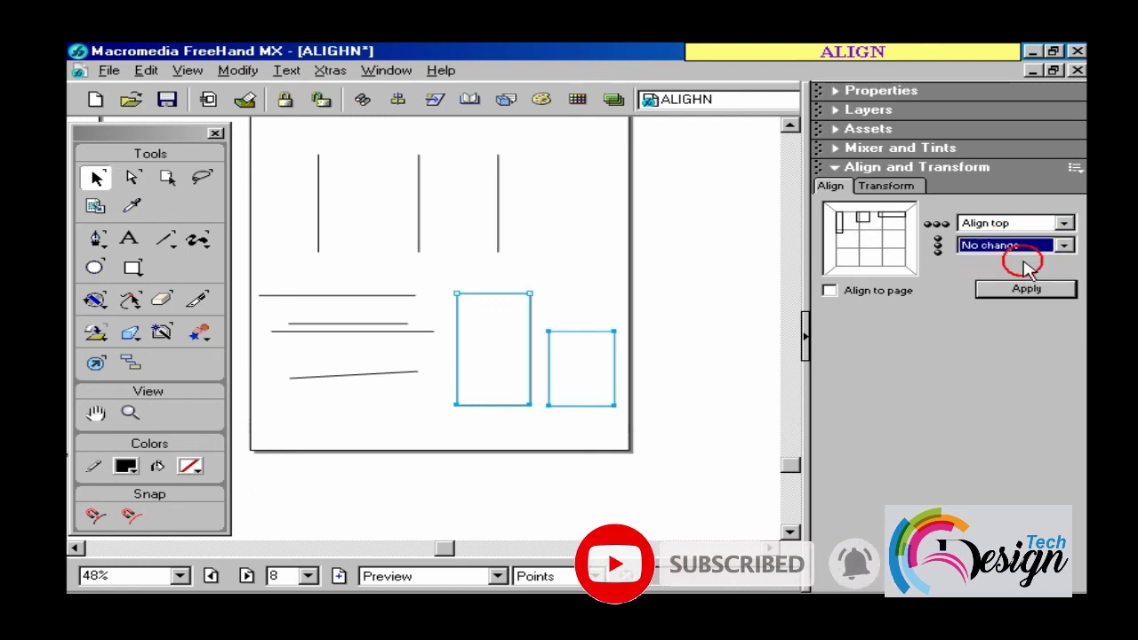
left_click(1019, 293)
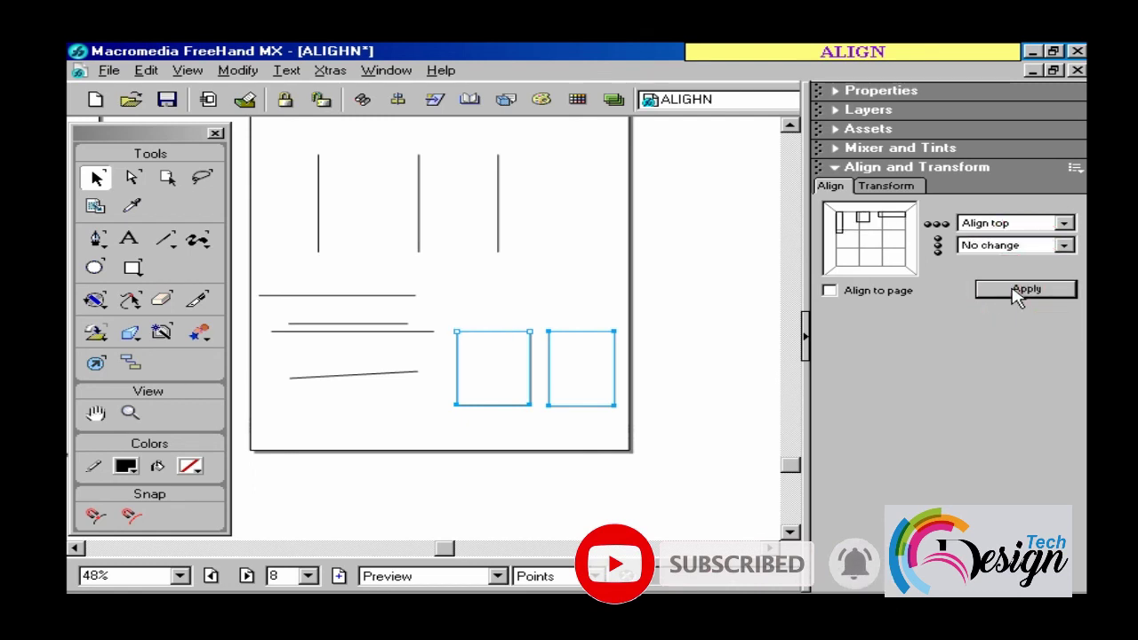